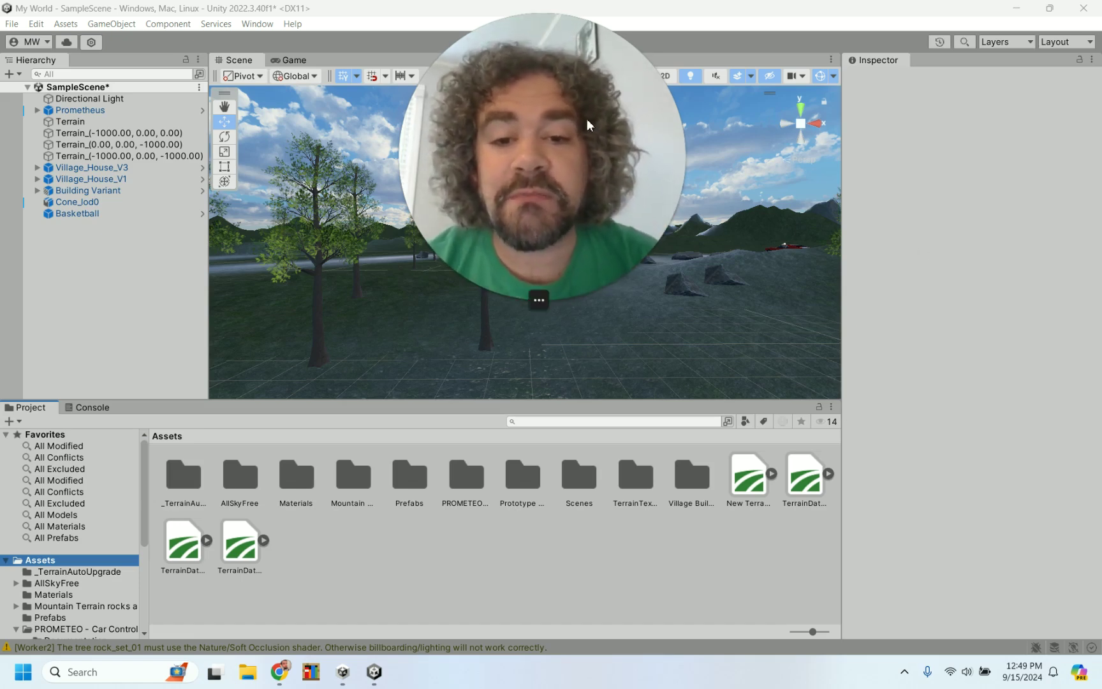
- Play-test the scene by driving the car around the terrain, and exit play mode
left_click_drag(579, 121, 1067, 434)
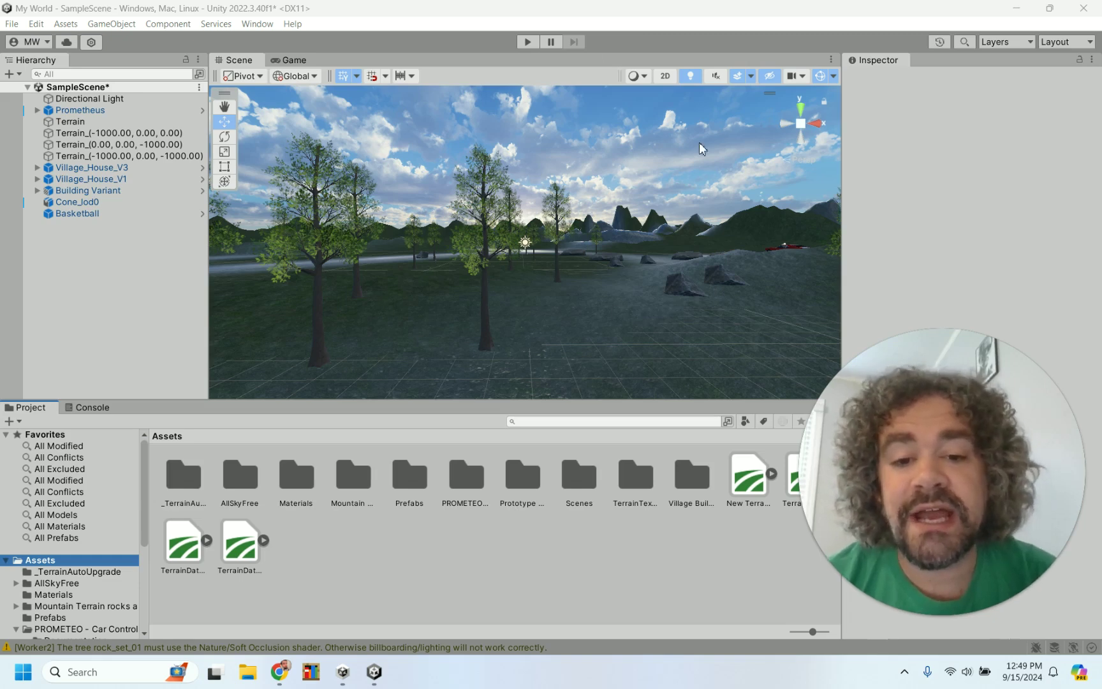
left_click(526, 42)
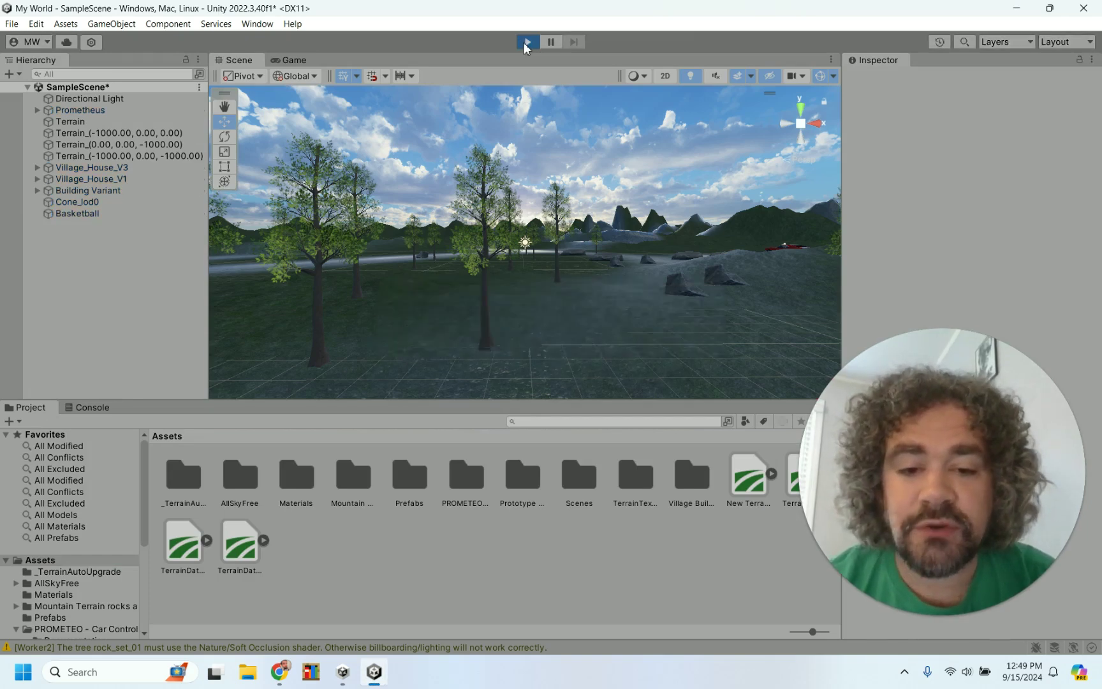
key("w")
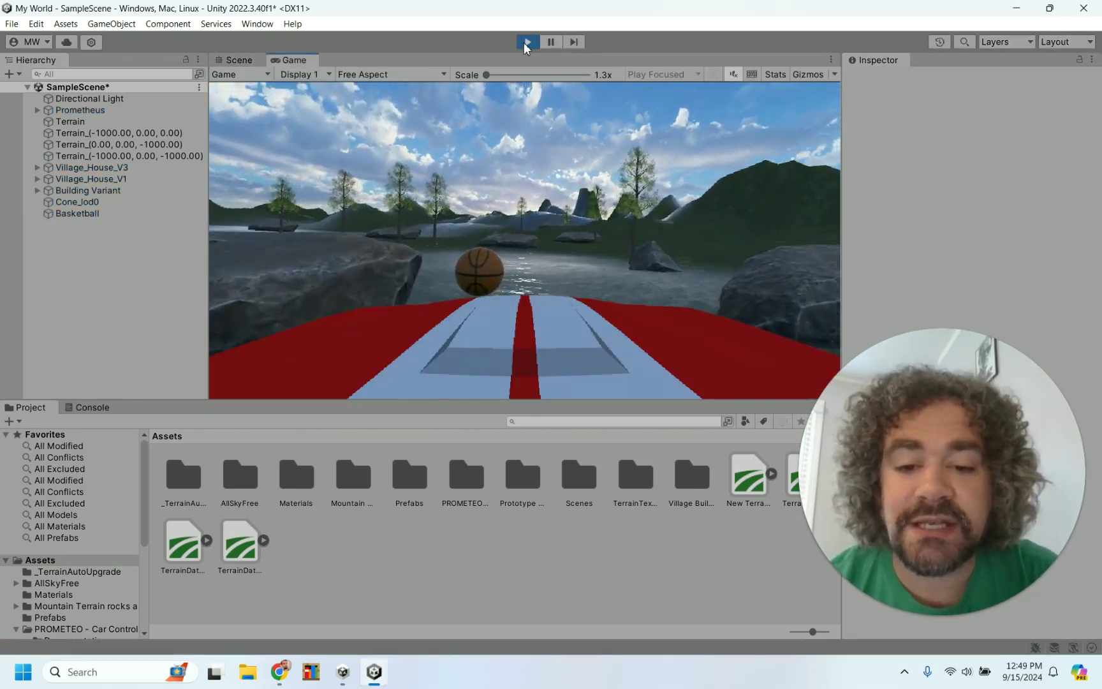
key("a")
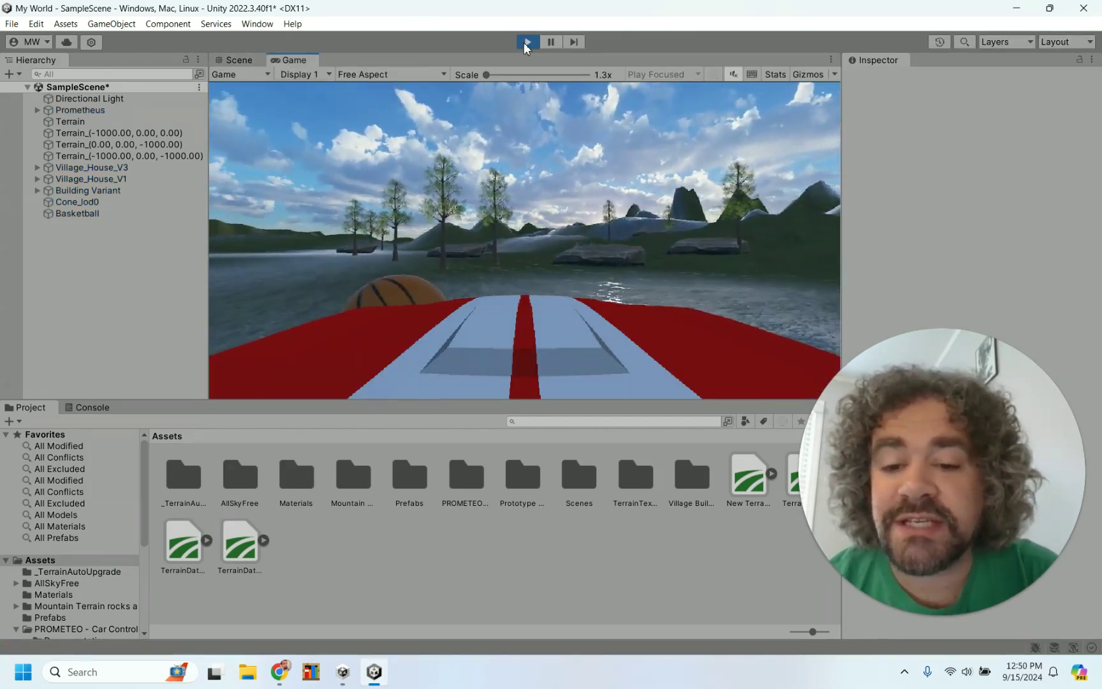
key("a")
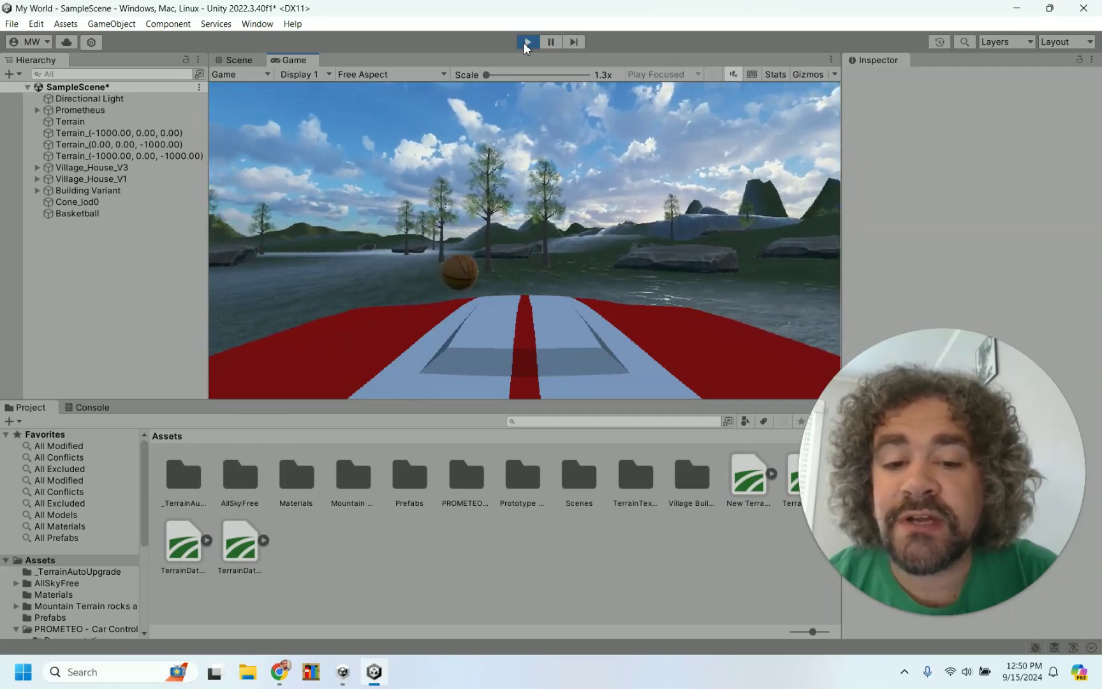
key("a")
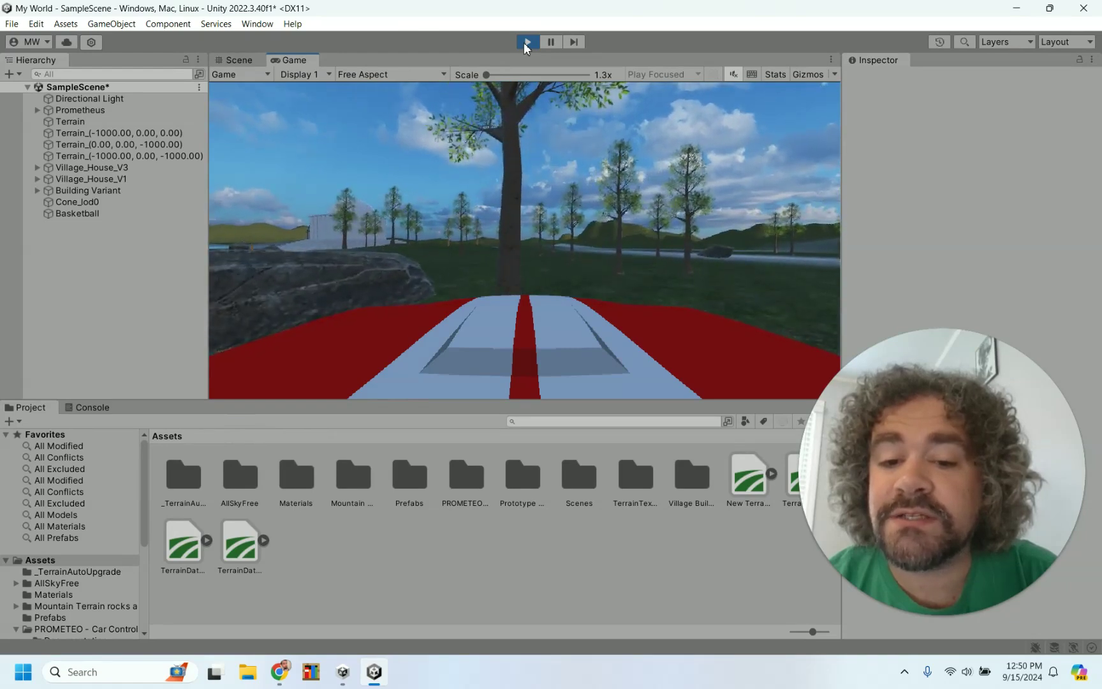
key("a")
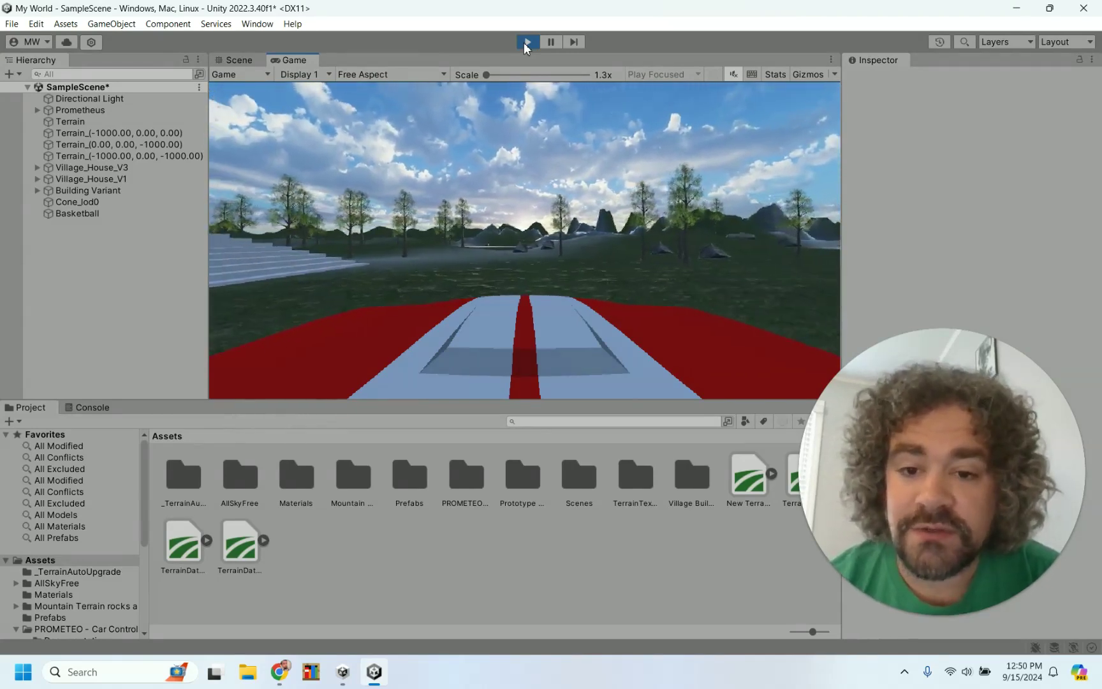
key("Left")
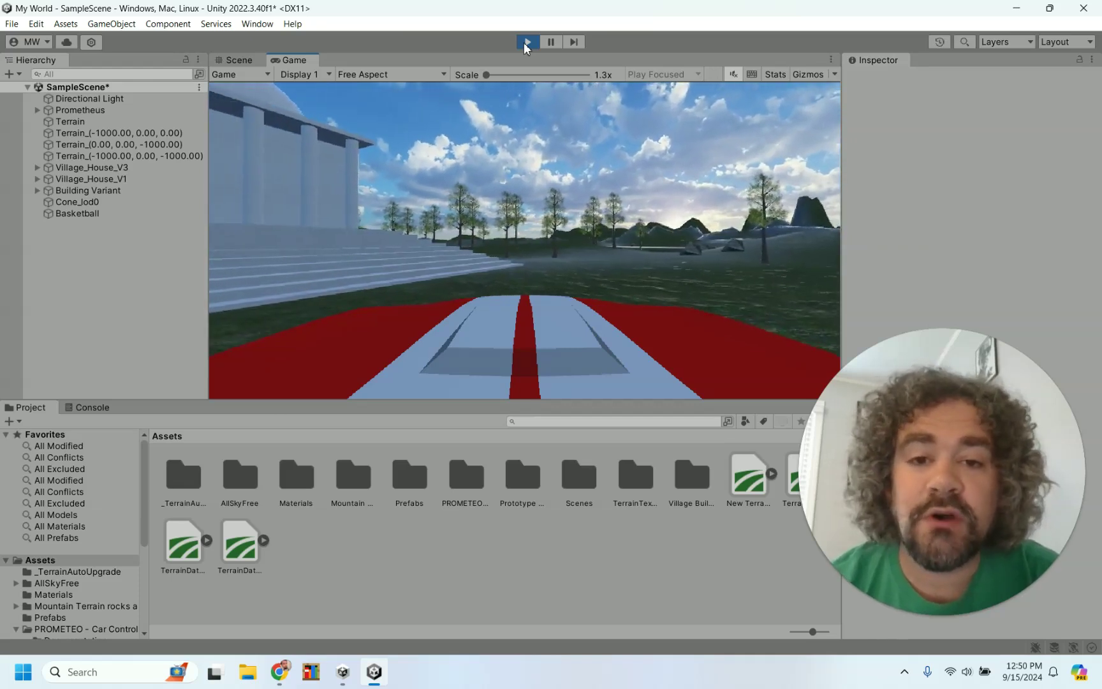
key("Left")
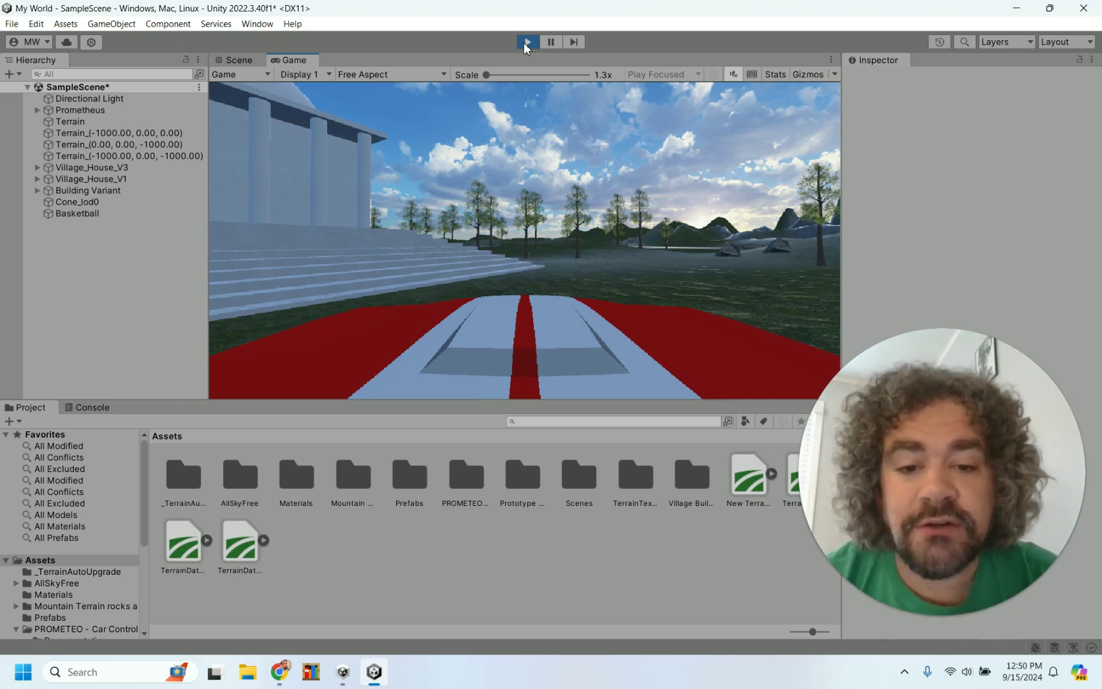
left_click(526, 43)
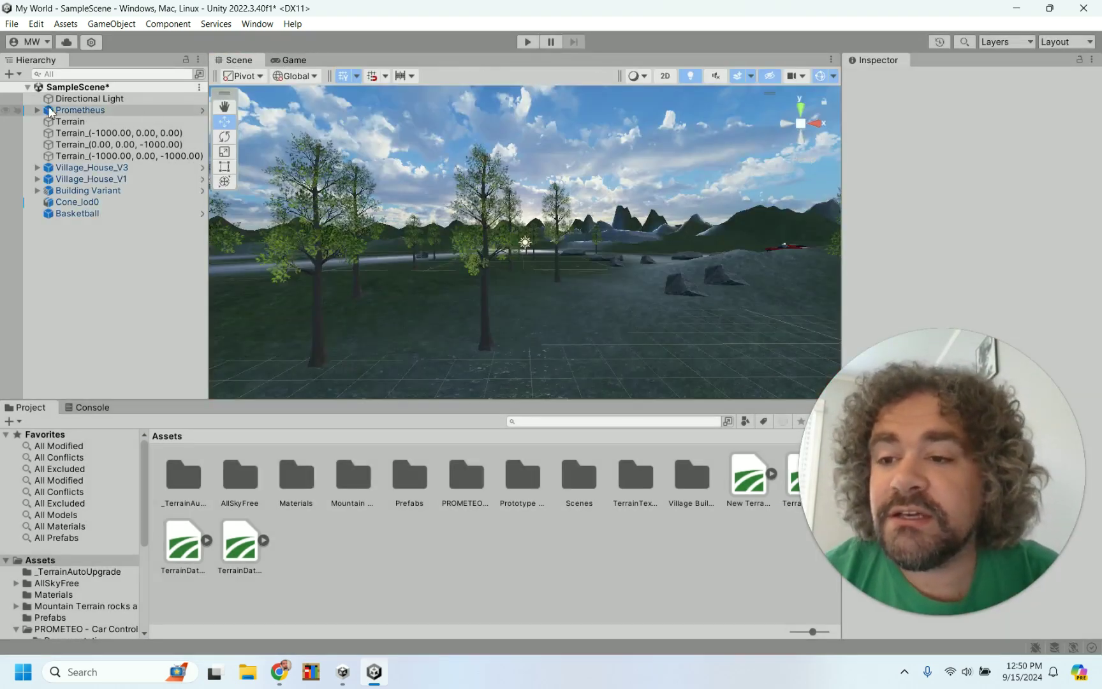
- Enable Use sounds (car sounds) in the Prometeo Car Controller script of the Prometheus car
left_click(125, 112)
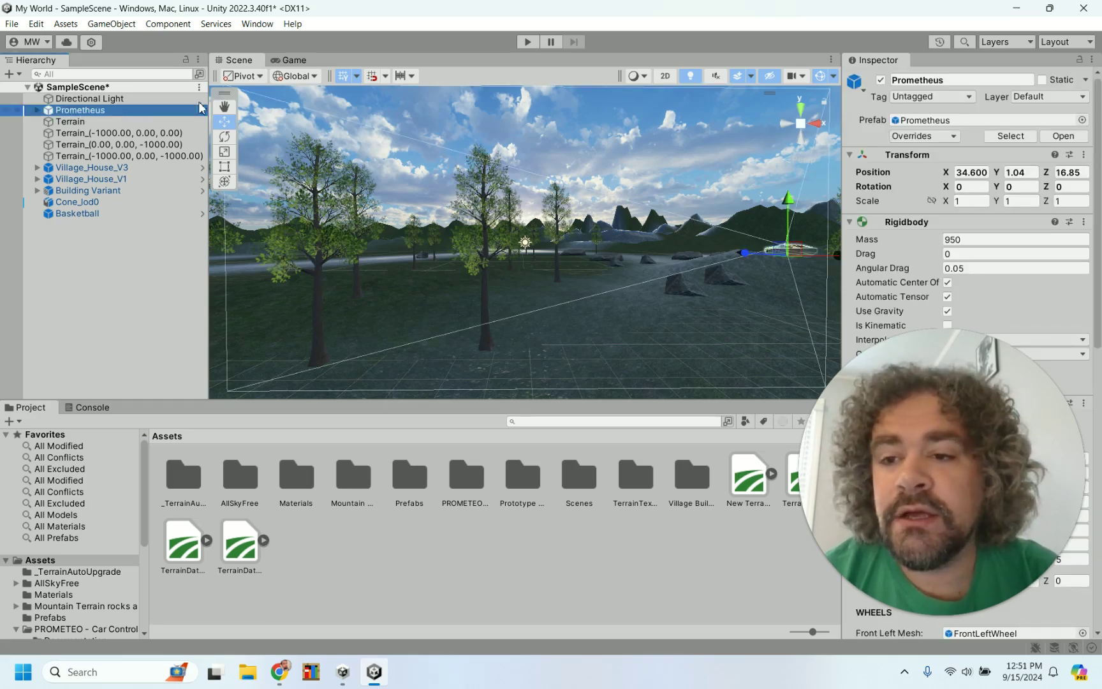
left_click_drag(942, 379, 626, 383)
scroll(952, 419, "down", 3)
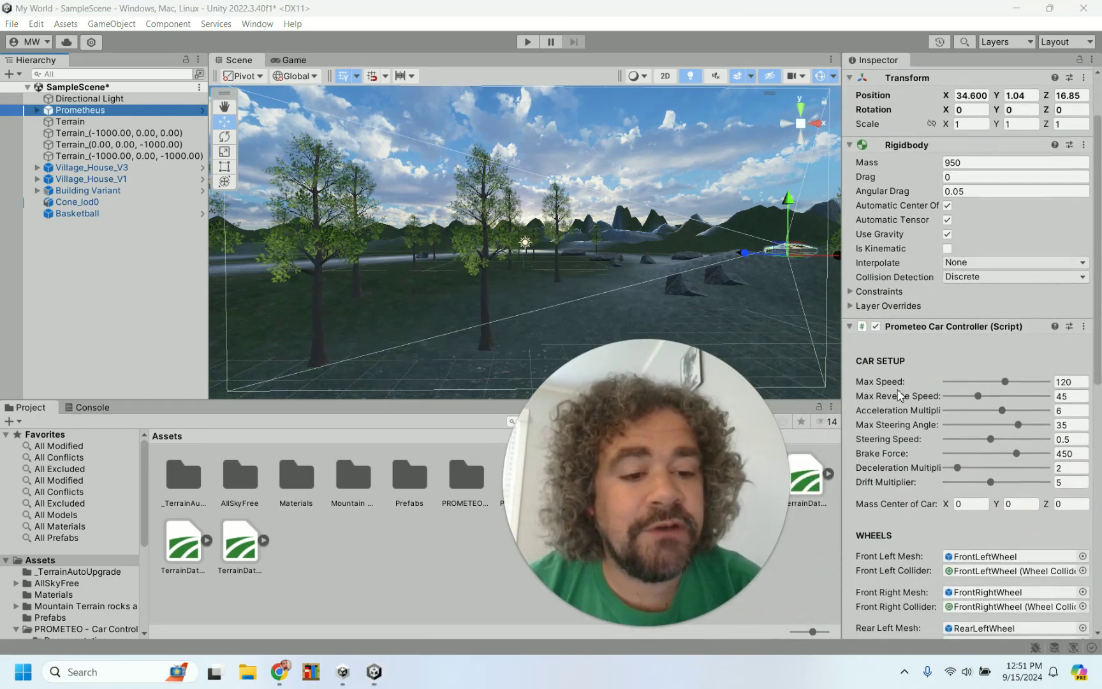
scroll(899, 394, "down", 3)
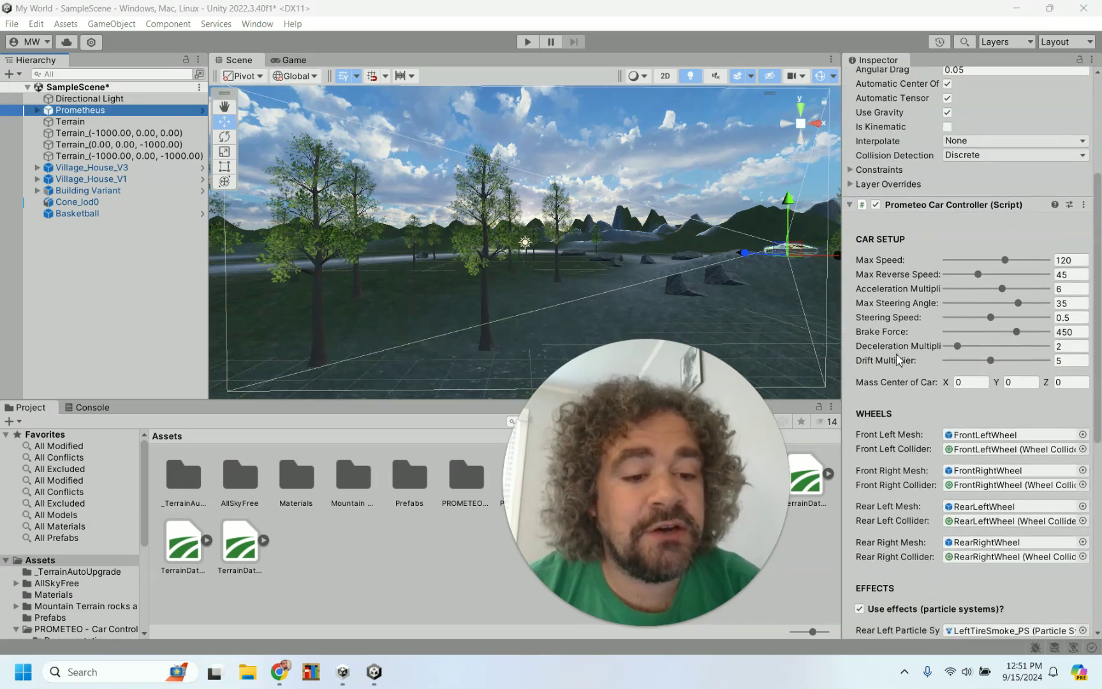
scroll(897, 359, "down", 10)
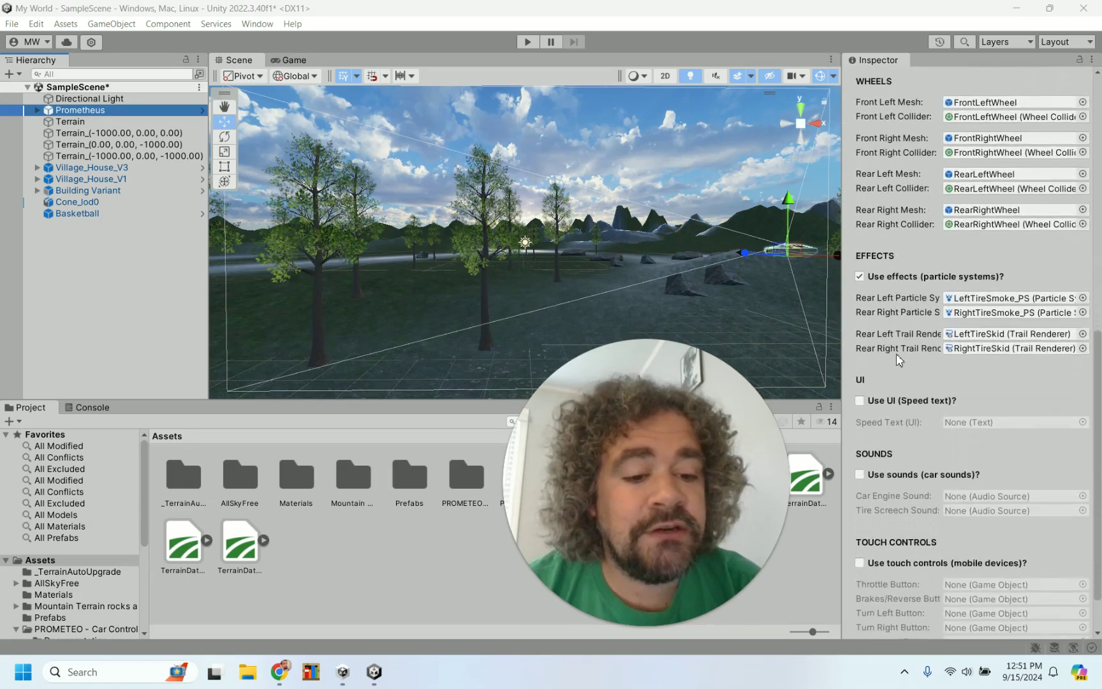
scroll(896, 354, "down", 2)
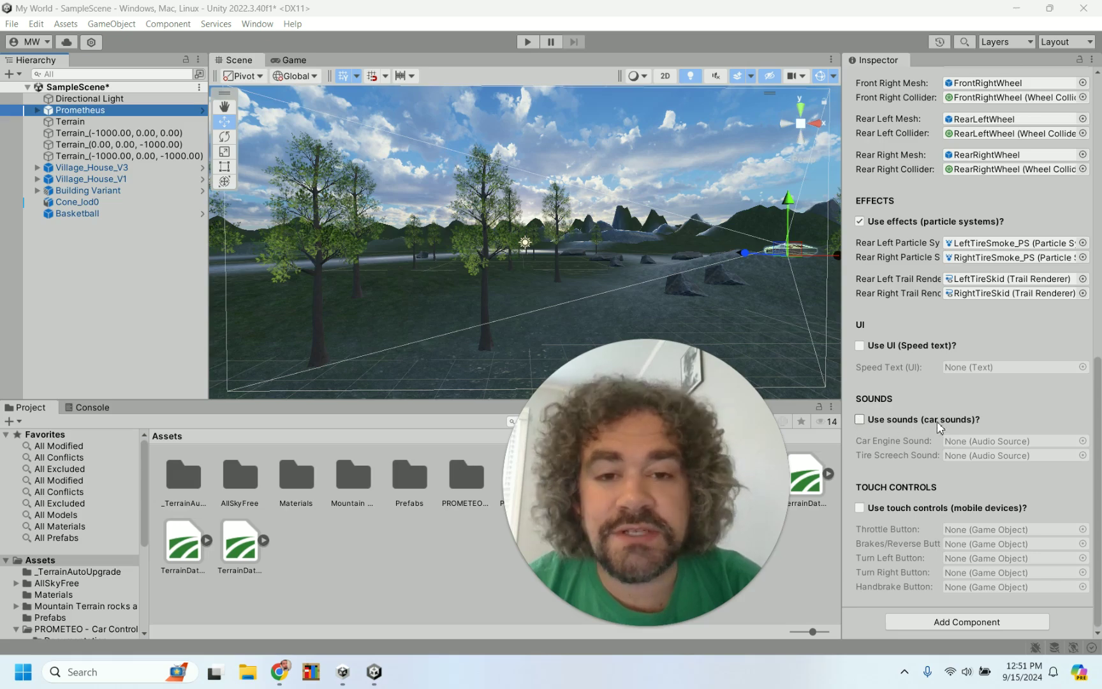
left_click(859, 419)
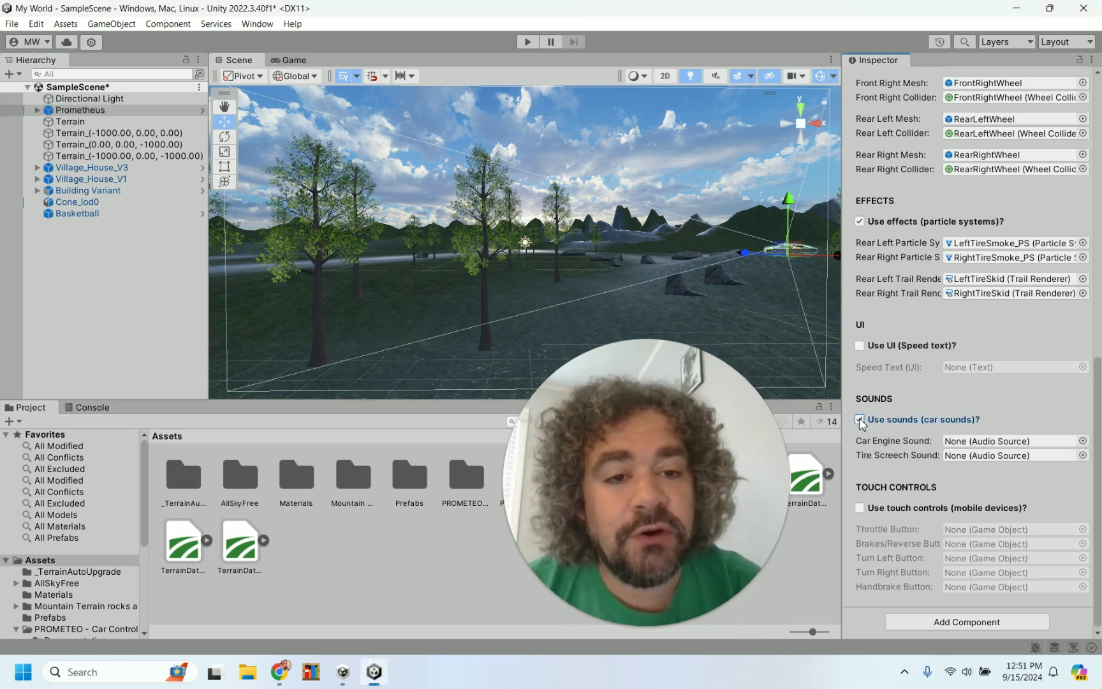
- Play-test the car with sounds enabled, exit play mode and check the Sounds section of its controller script
left_click(526, 42)
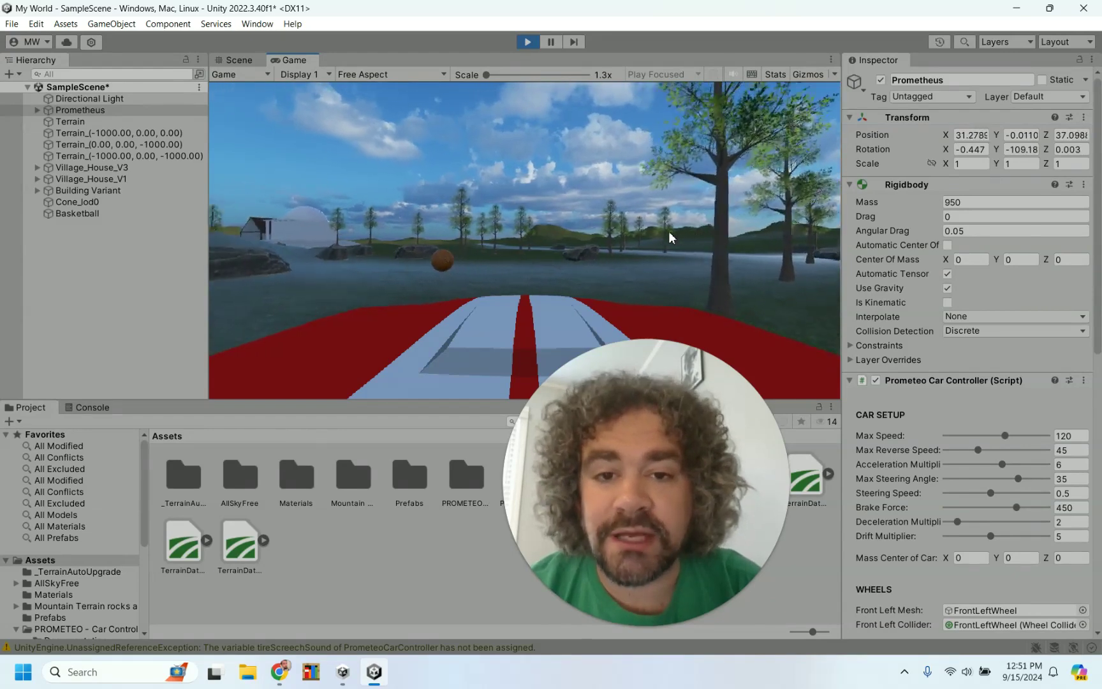
left_click(527, 43)
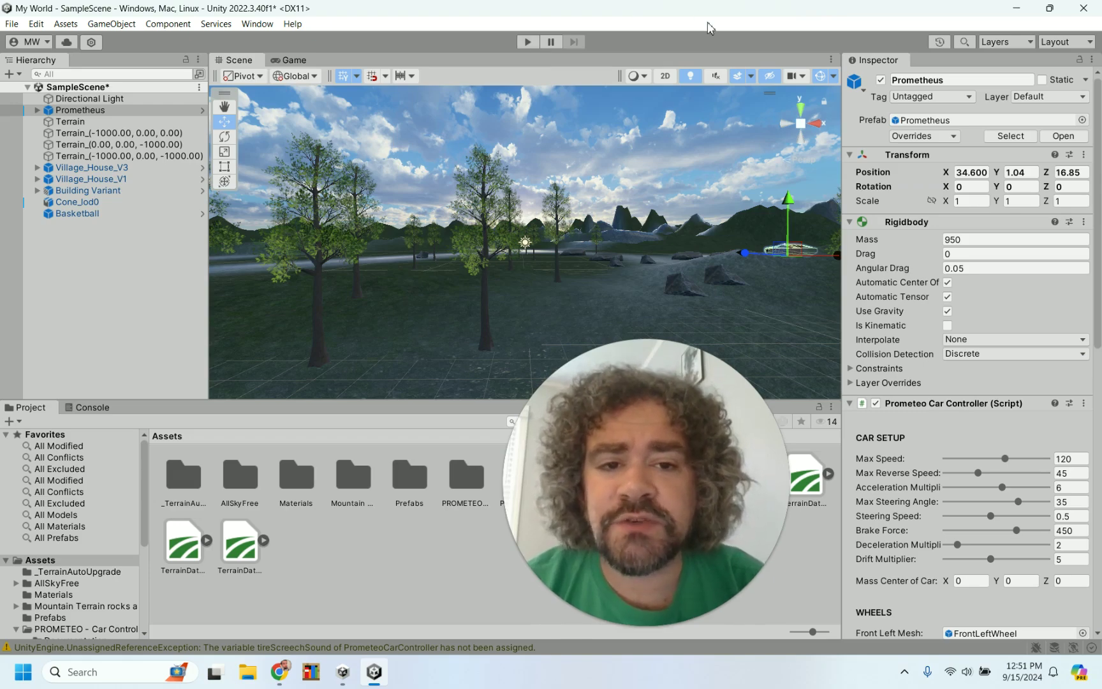
scroll(930, 352, "down", 1)
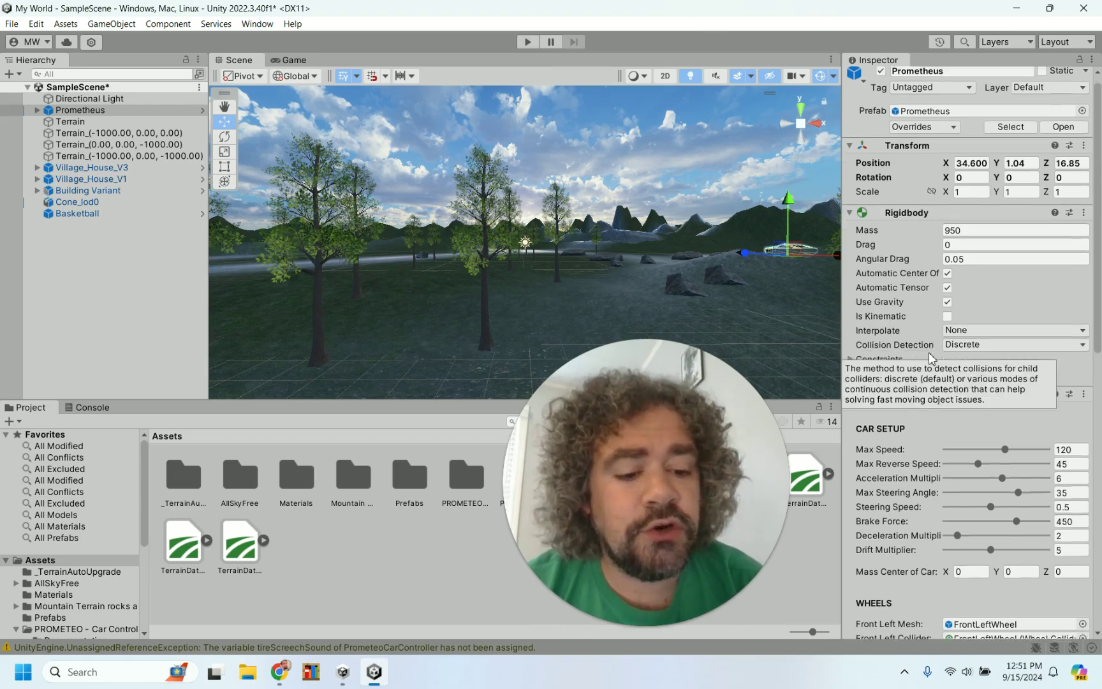
scroll(929, 352, "down", 15)
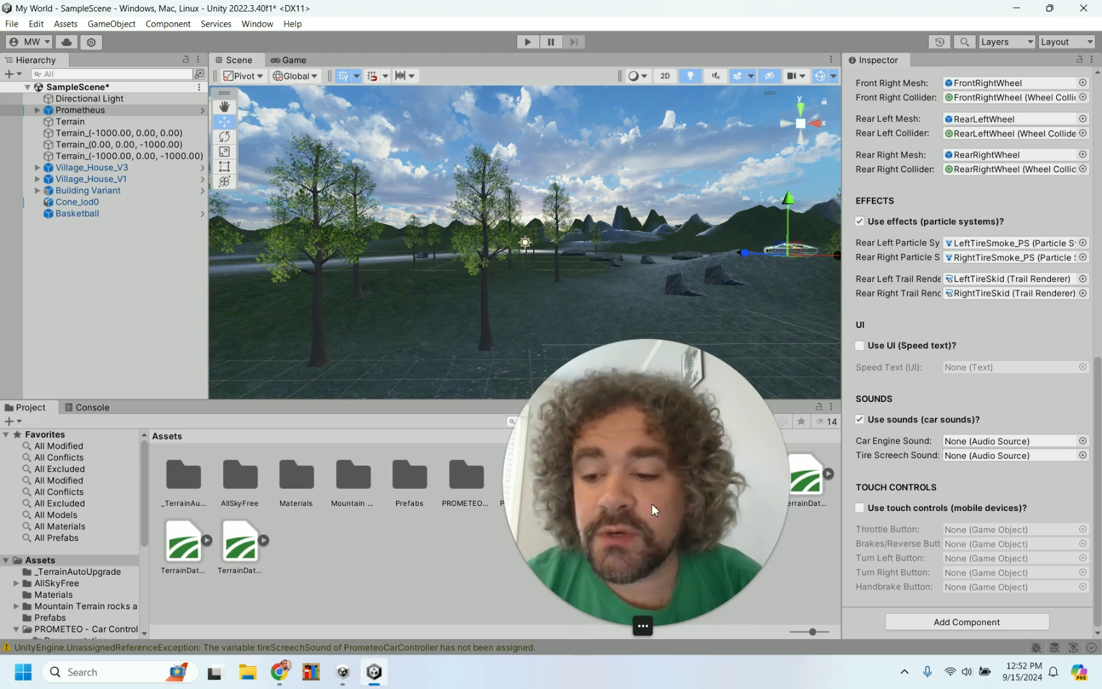
left_click_drag(652, 503, 744, 275)
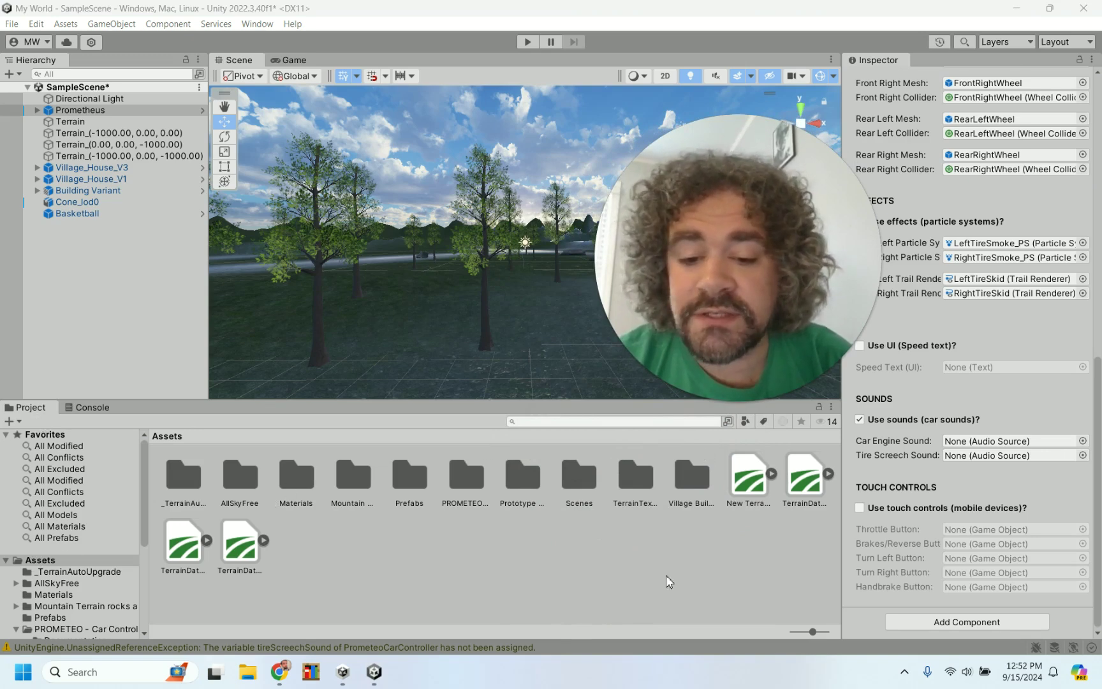
- Open the Sounds folder of the PROMETEO - Car Controller assets and show the Prometheus car's engine and tire screech sound fields
double_click(466, 477)
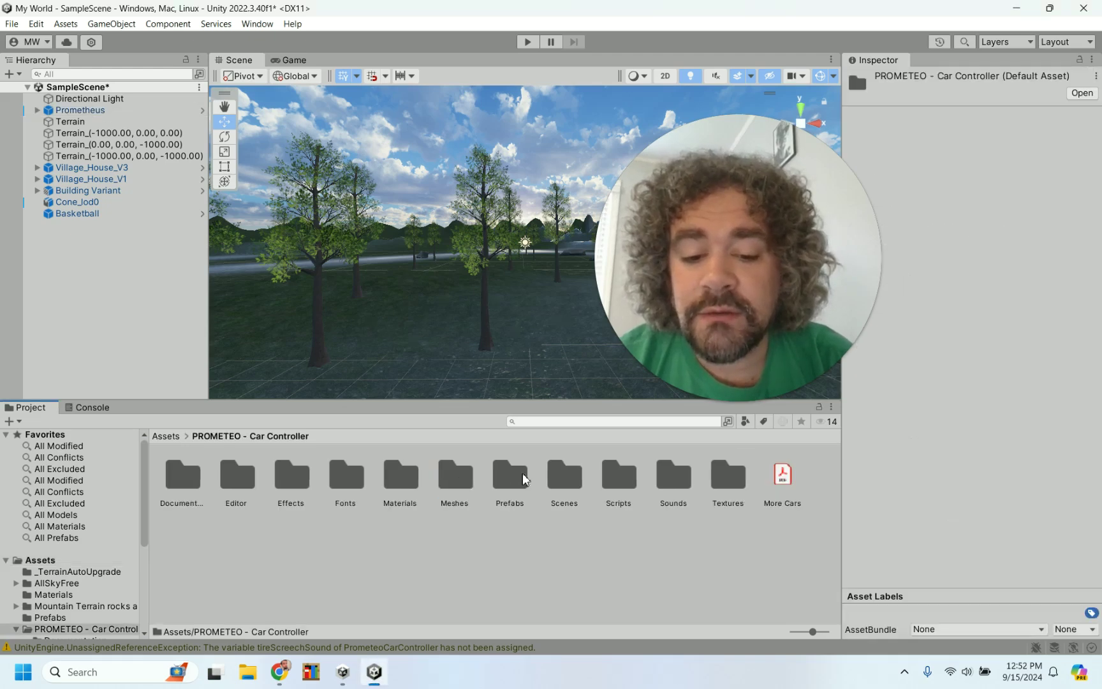
double_click(671, 482)
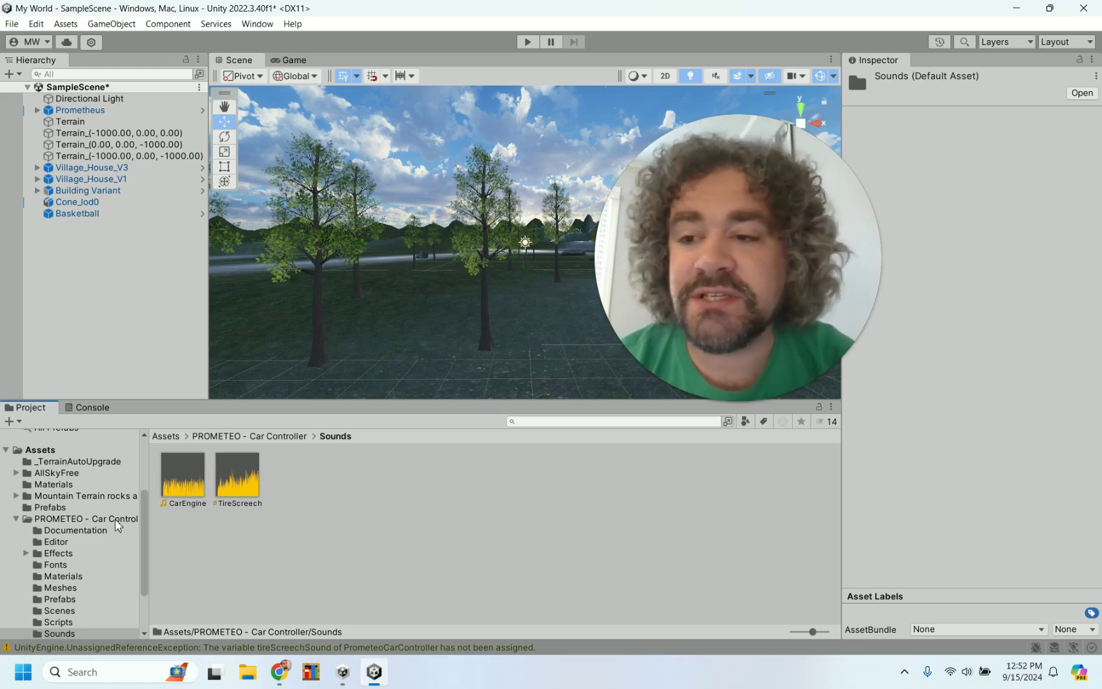
left_click(109, 110)
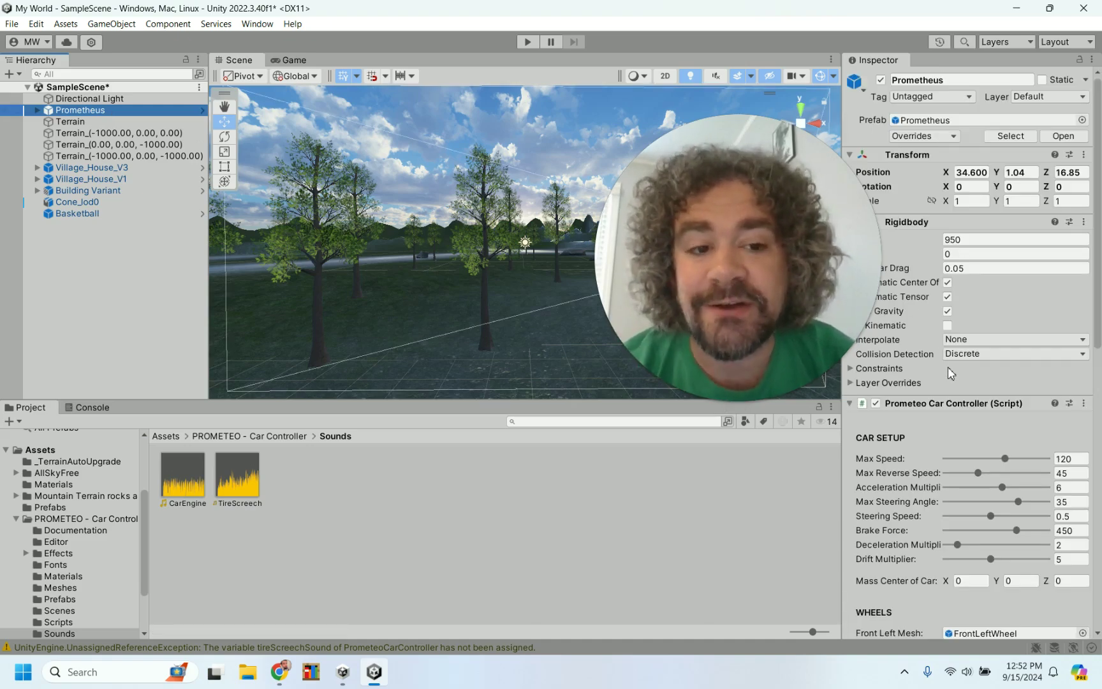
scroll(956, 436, "down", 10)
scroll(957, 435, "down", 3)
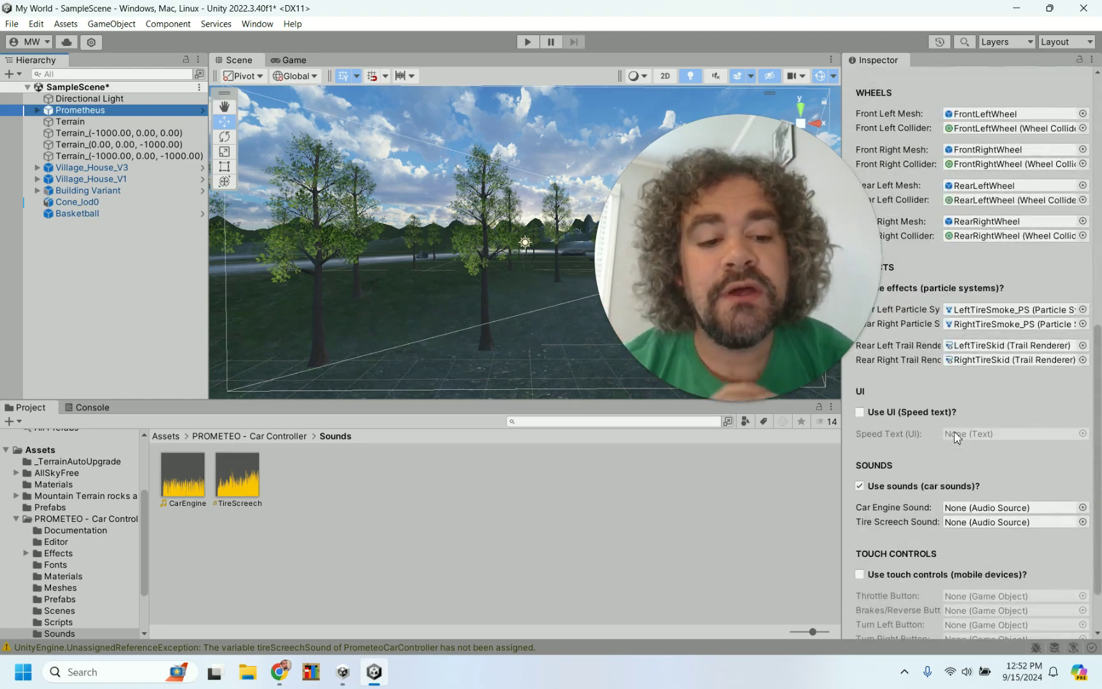
scroll(955, 435, "down", 3)
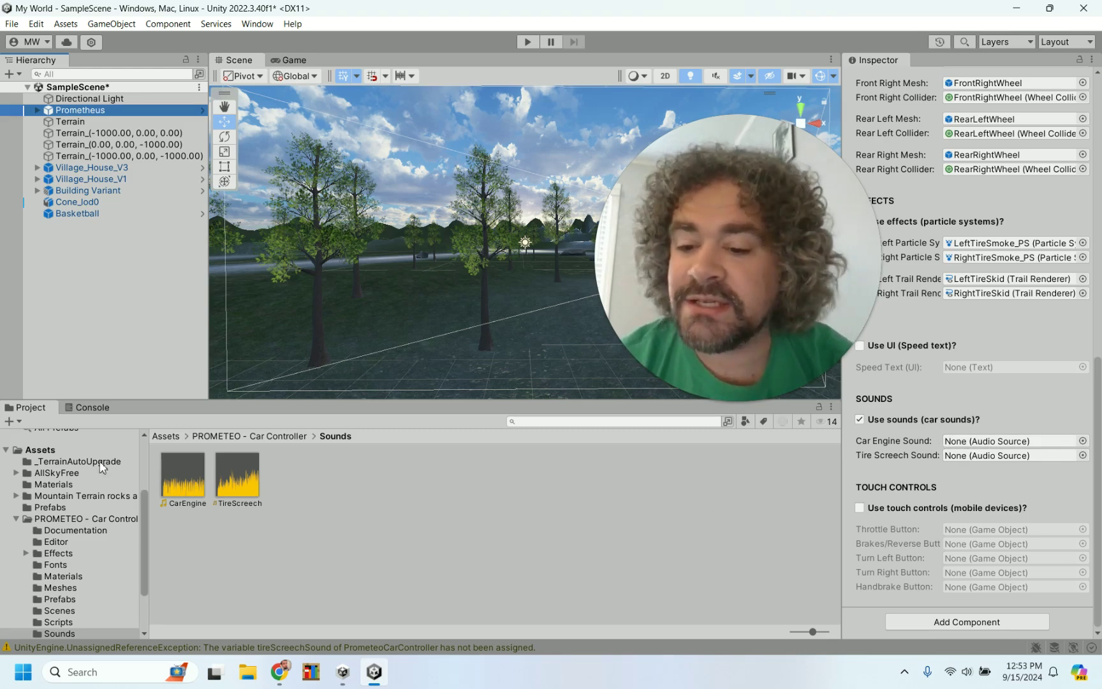
- Add the CarEngine and TireScreech audio clips to the SampleScene hierarchy as separate root objects
left_click_drag(191, 478, 348, 469)
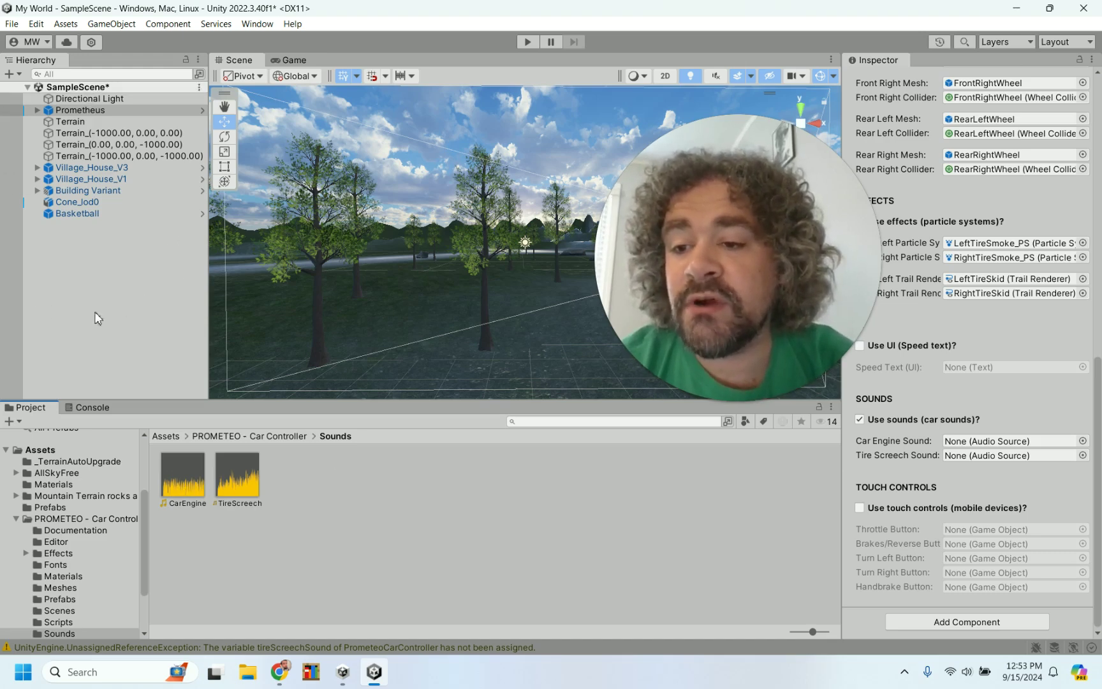
left_click_drag(182, 470, 85, 270)
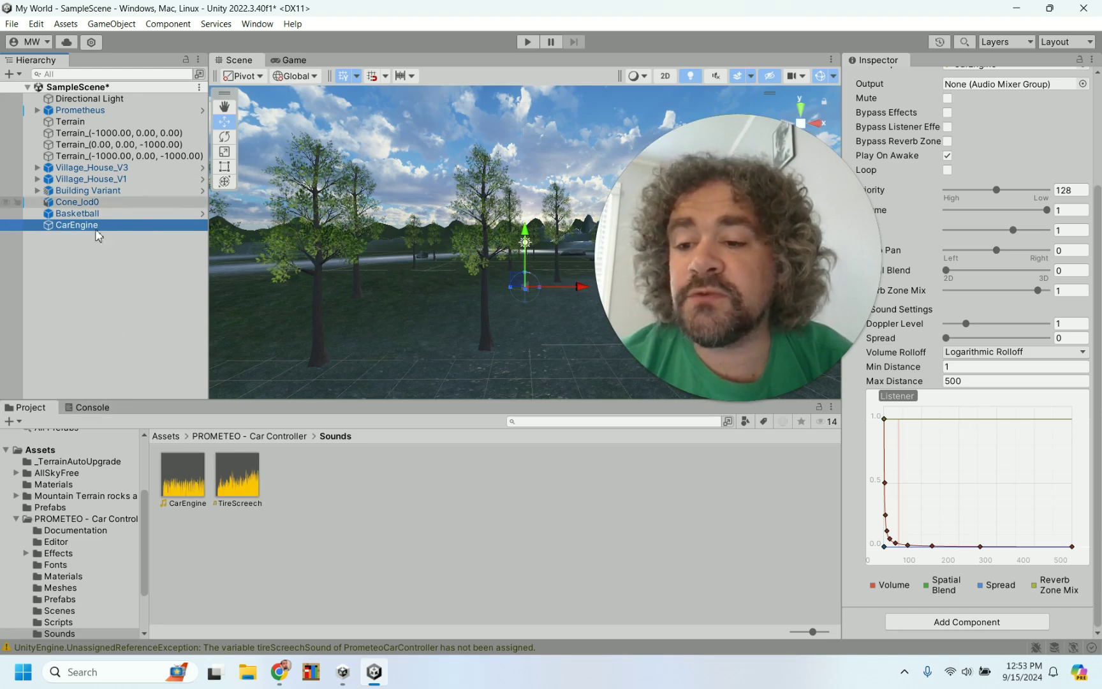
left_click_drag(258, 472, 76, 92)
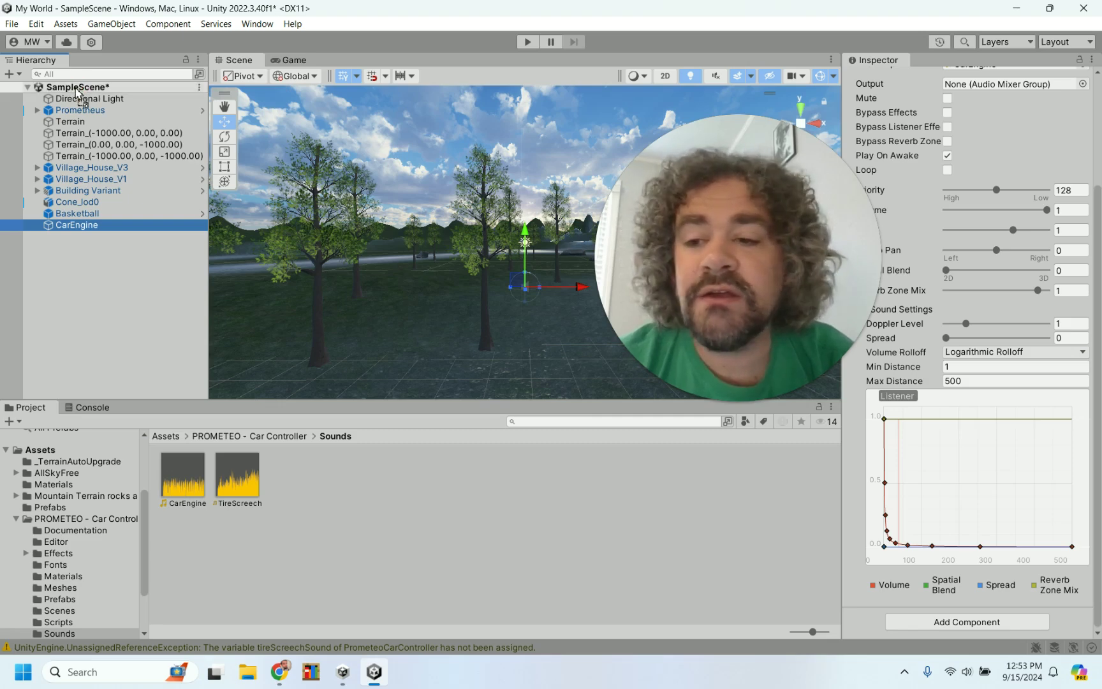
left_click_drag(76, 91, 76, 92)
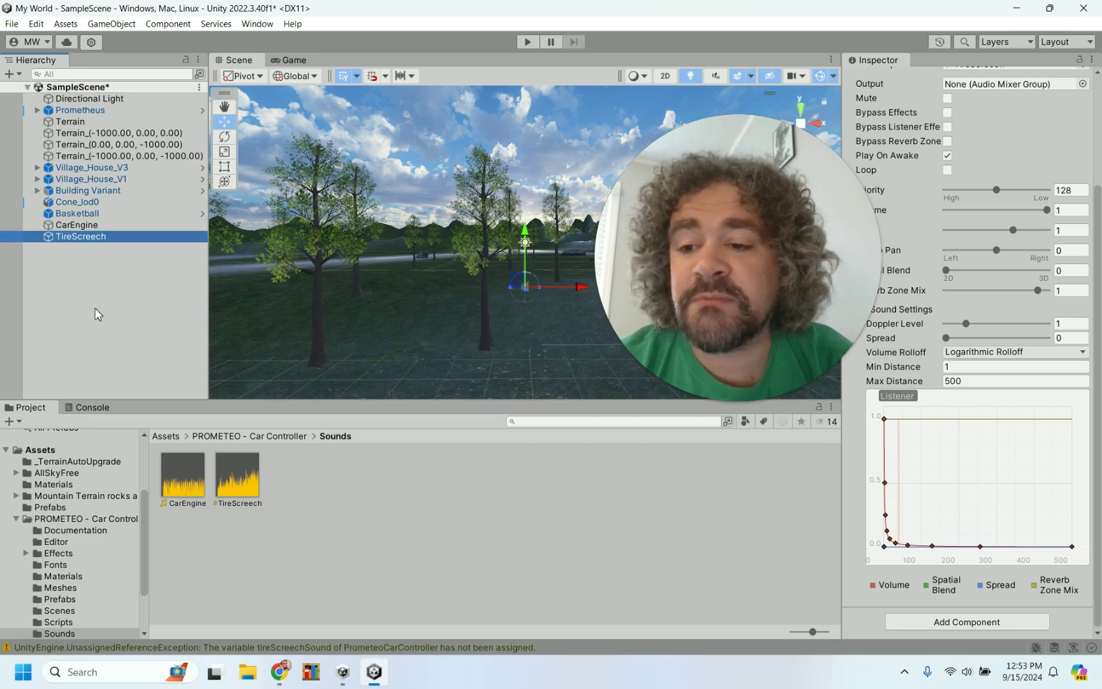
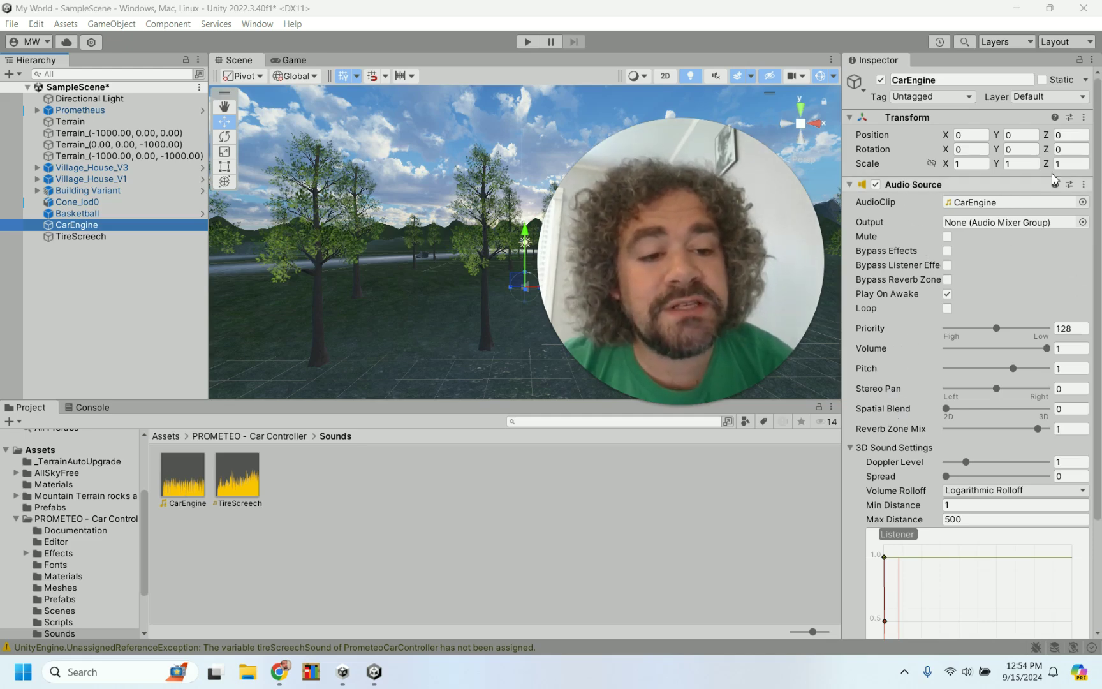
- Disable Play On Awake on the TireScreech object's Audio Source
mouse_move(861, 324)
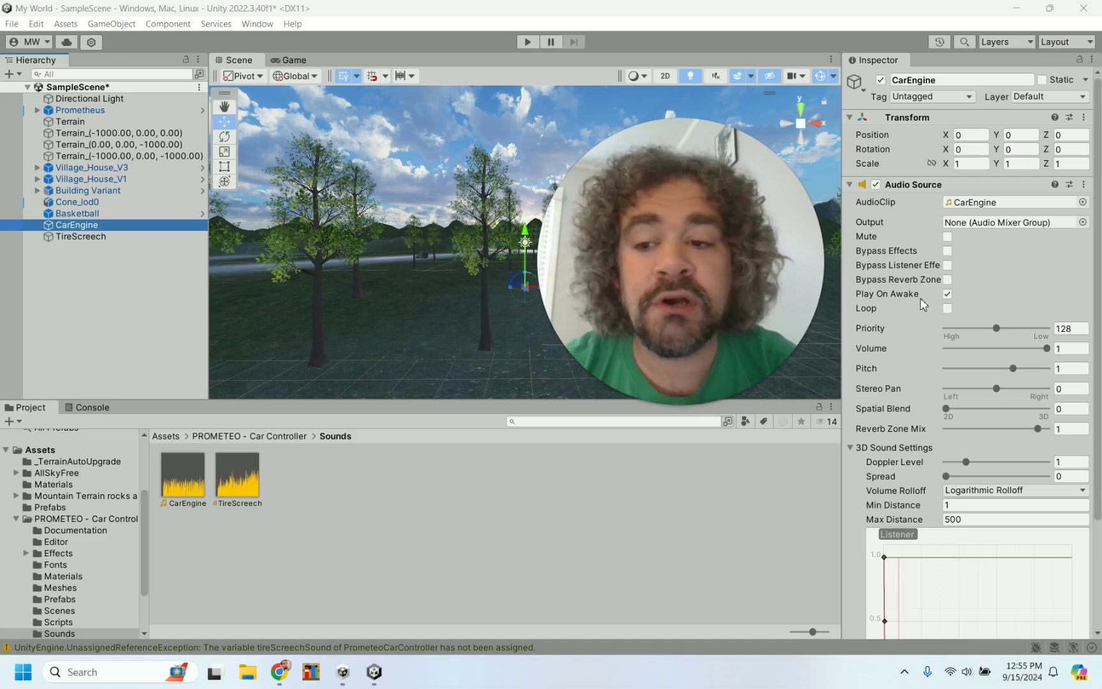
left_click(104, 237)
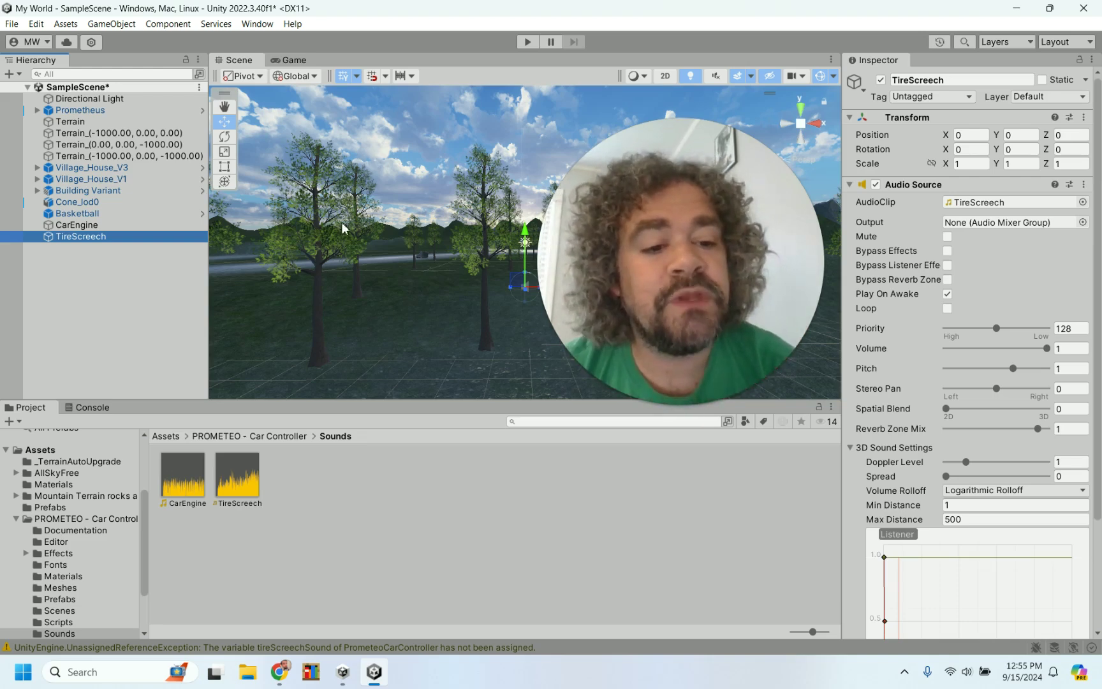
left_click(947, 294)
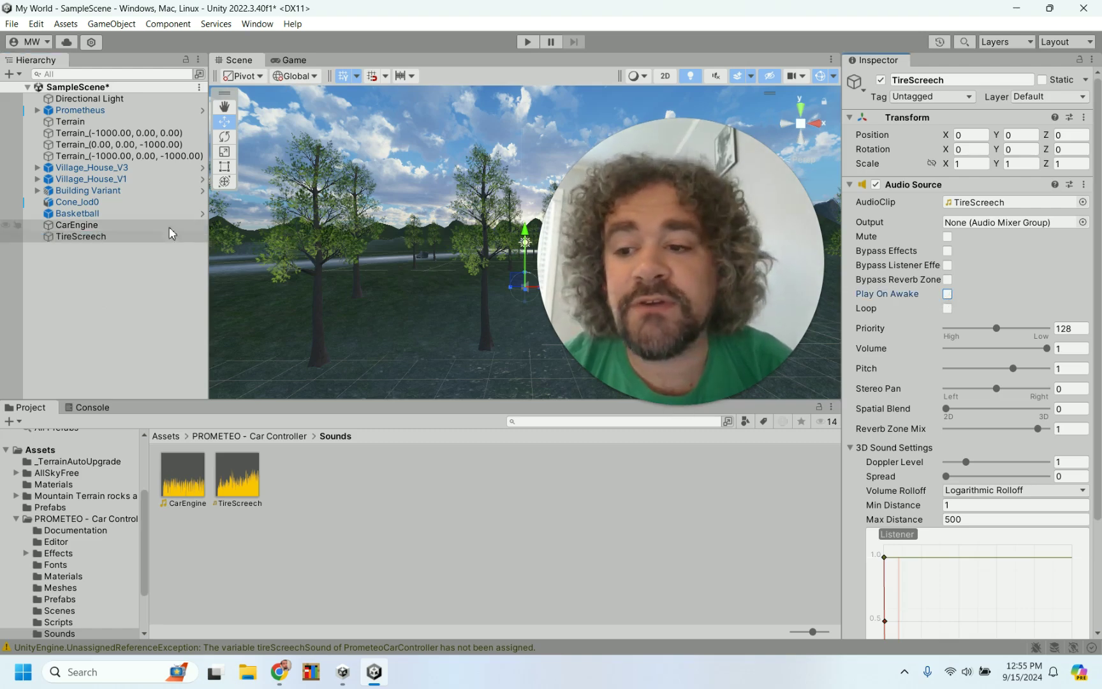
- Enable Loop on the CarEngine object's Audio Source, leaving Loop off on TireScreech
left_click(148, 224)
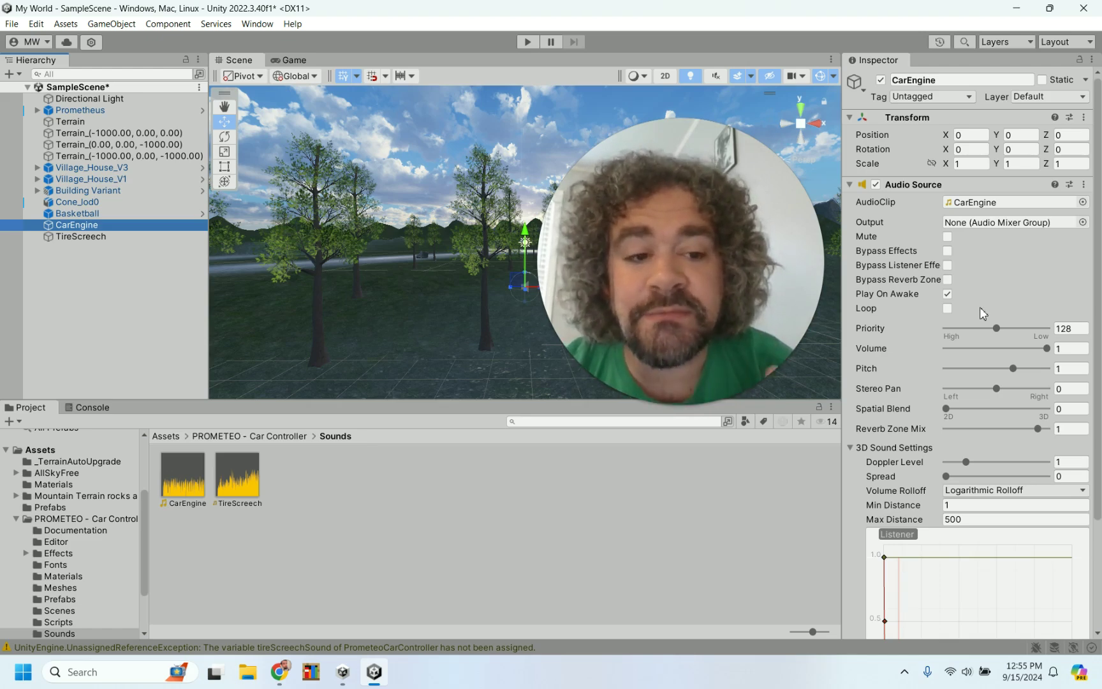
left_click(948, 310)
left_click(137, 237)
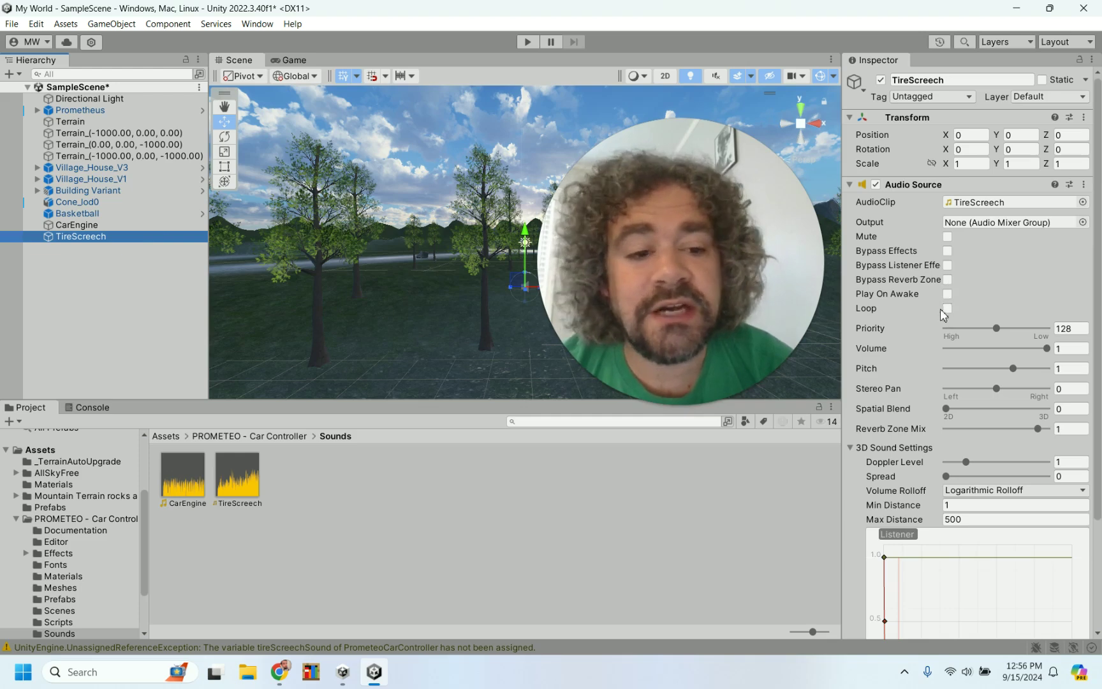
left_click(126, 223)
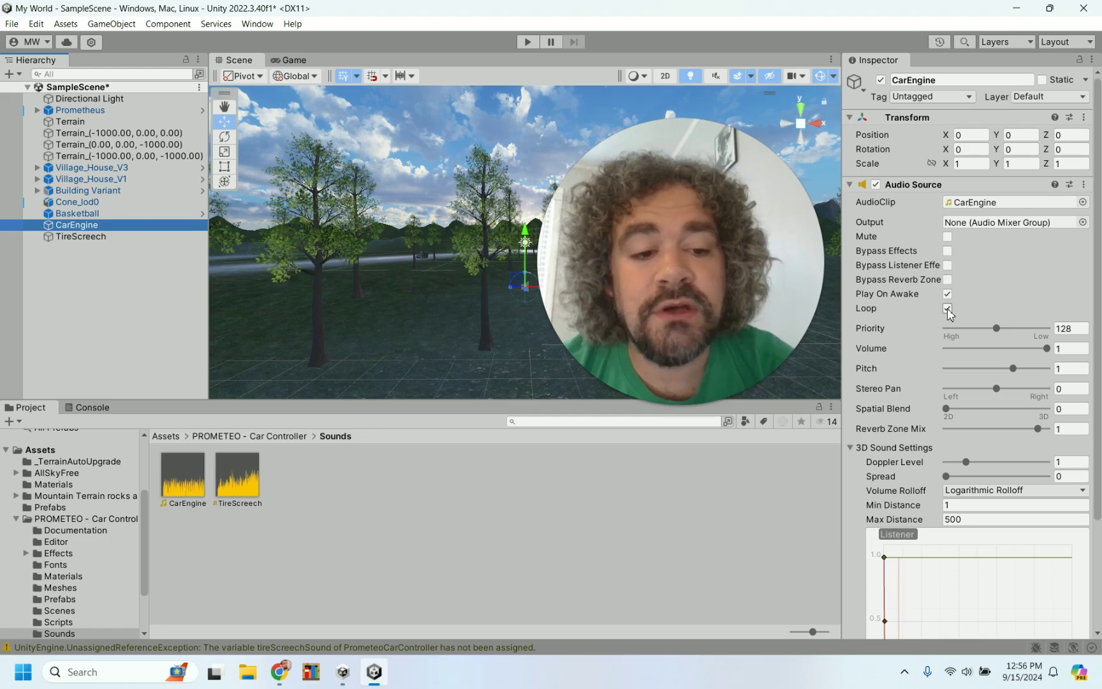
- Compare the Audio Source settings of CarEngine and TireScreech, and examine CarEngine's Spatial Blend and 3D Sound Settings
left_click(96, 238)
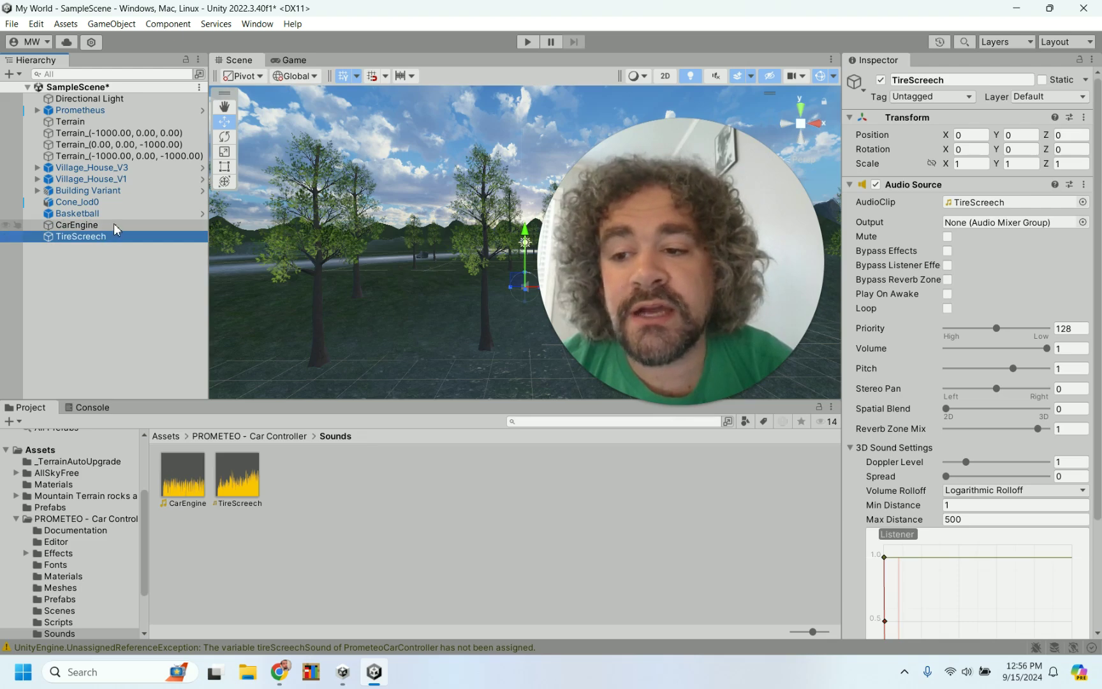
left_click(115, 225)
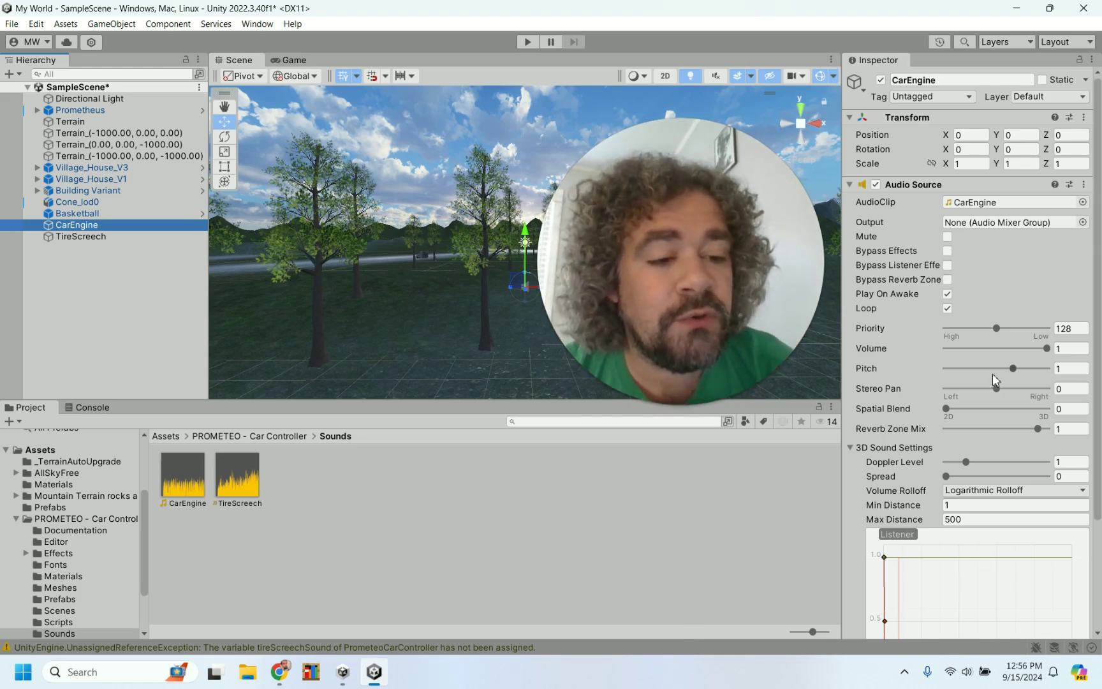
left_click(130, 241)
left_click(132, 224)
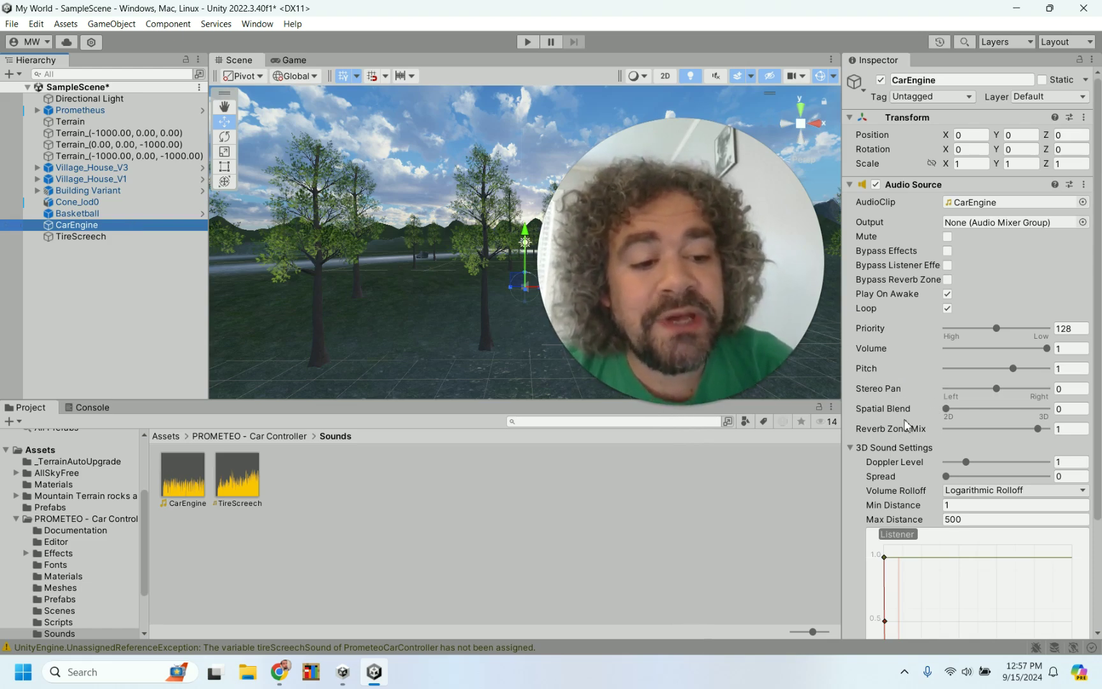
mouse_move(893, 414)
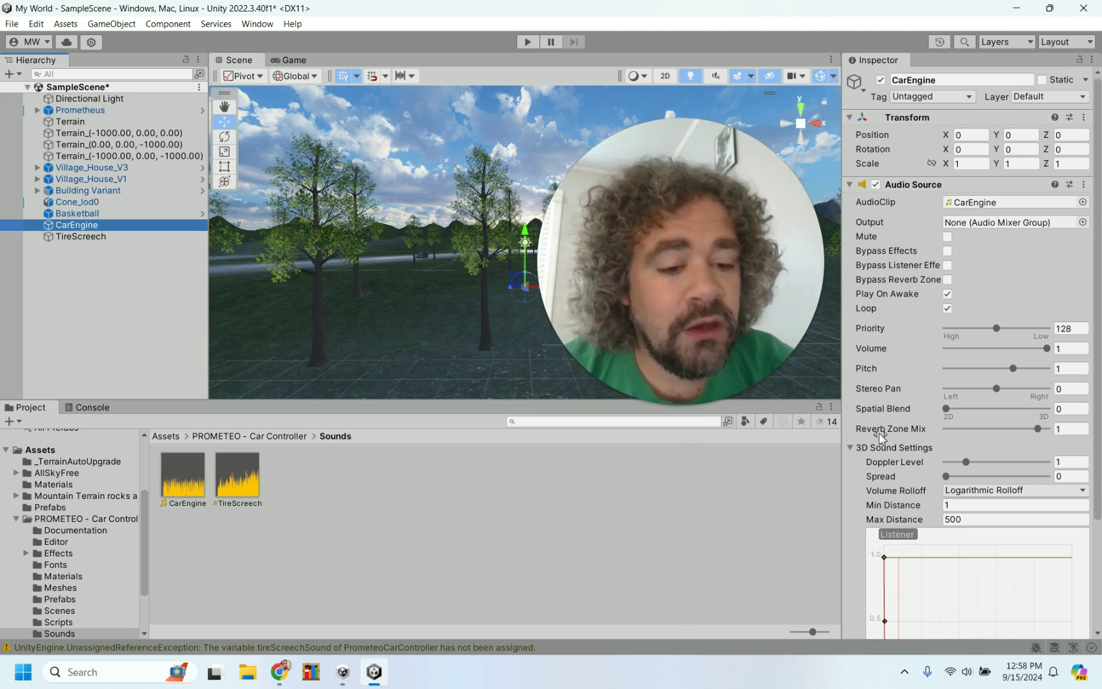
scroll(879, 432, "down", 3)
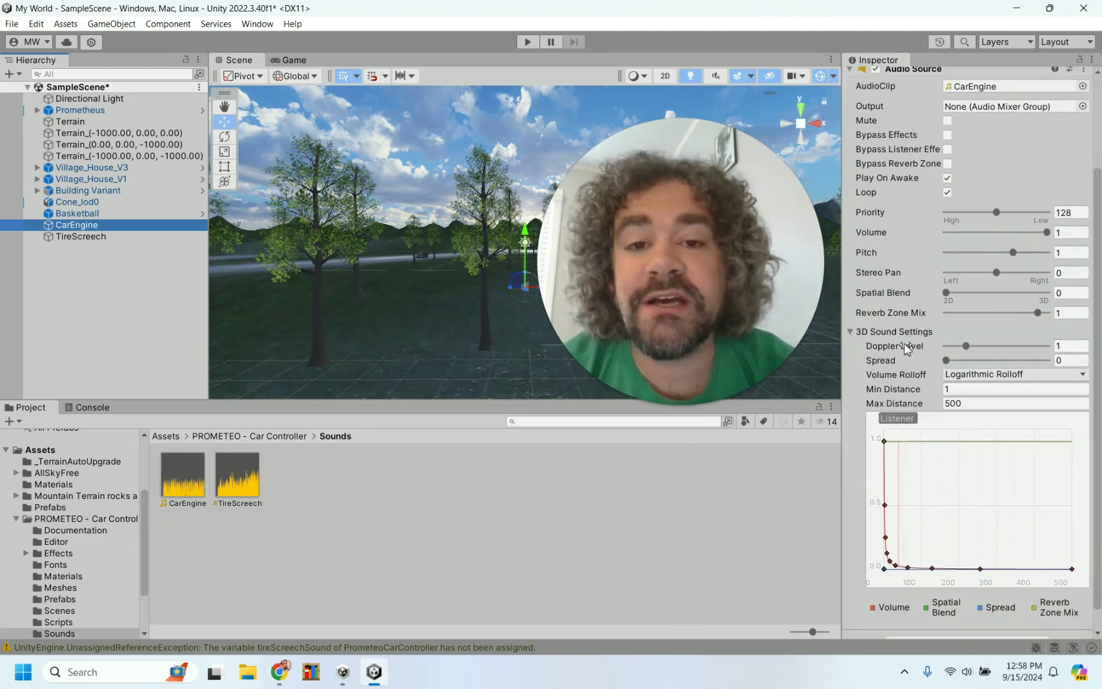
scroll(905, 348, "down", 1)
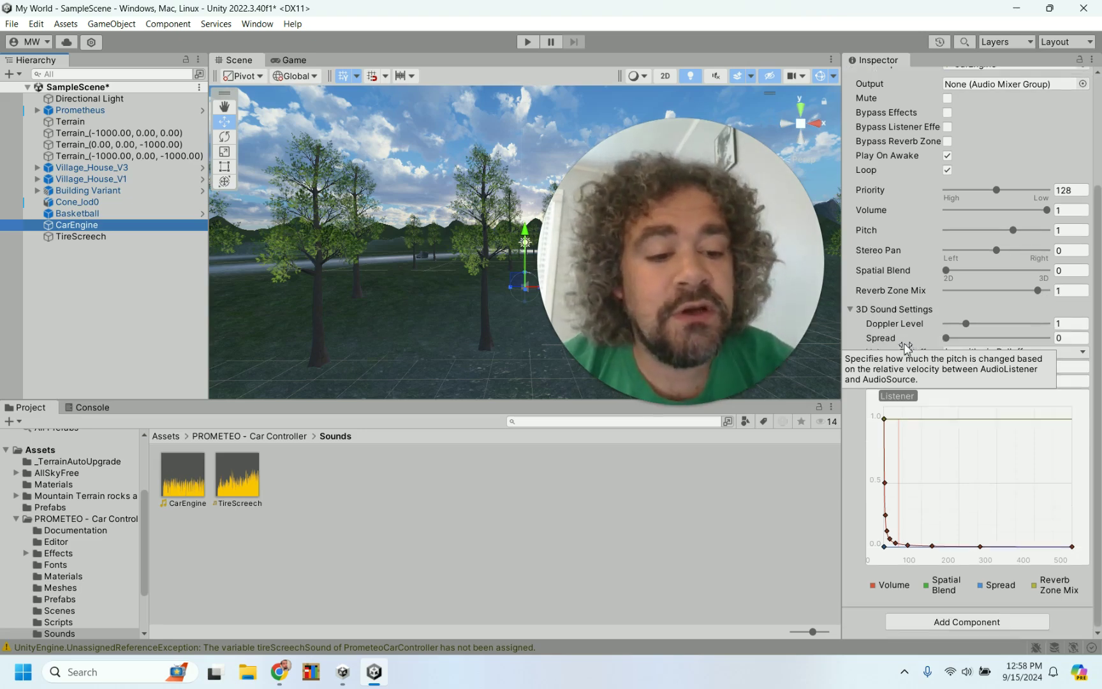
scroll(906, 348, "up", 5)
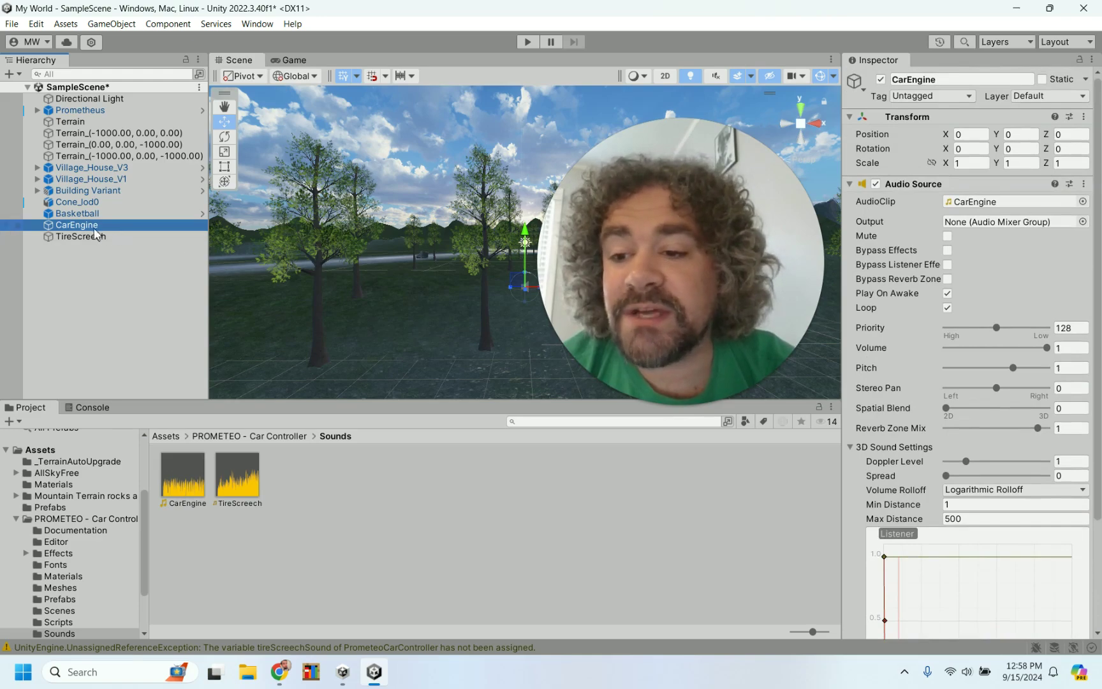
- Assign CarEngine as the Car Engine Sound and TireScreech as the Tire Screech Sound in the Prometheus car's controller script
left_click(107, 109)
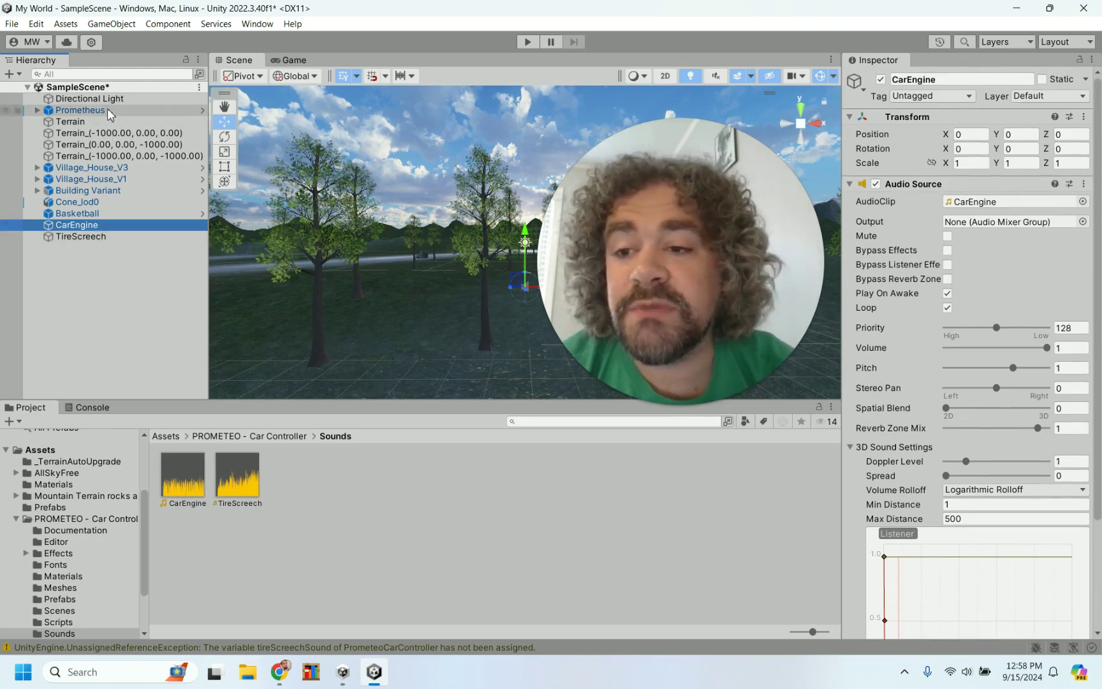
scroll(872, 425, "down", 10)
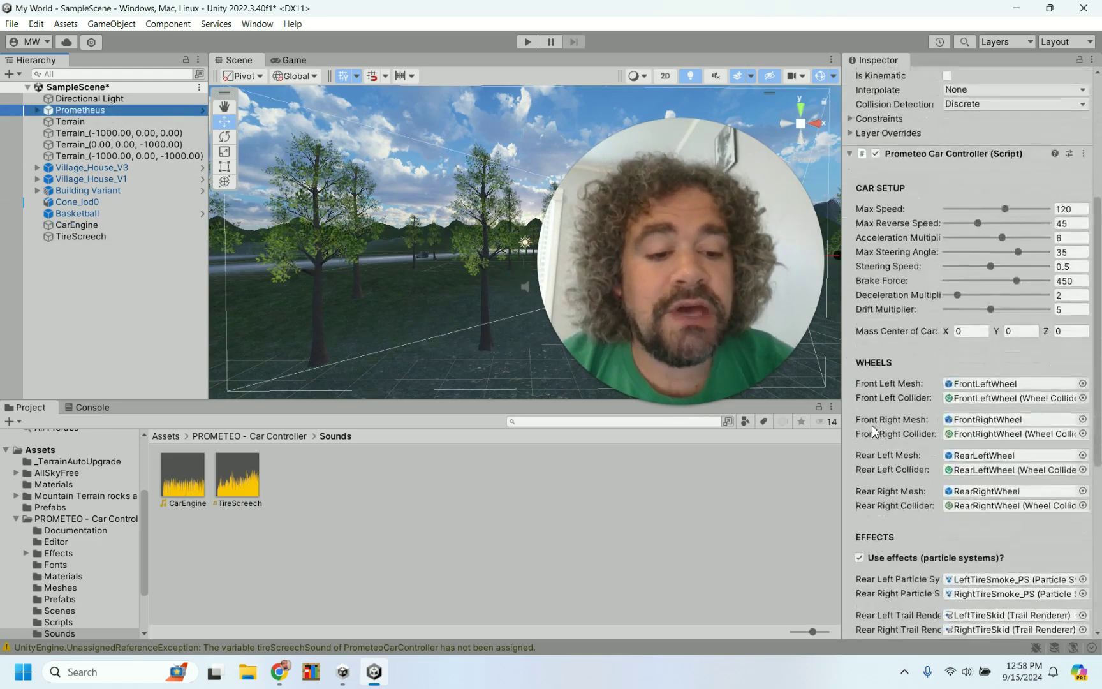
scroll(890, 427, "down", 1)
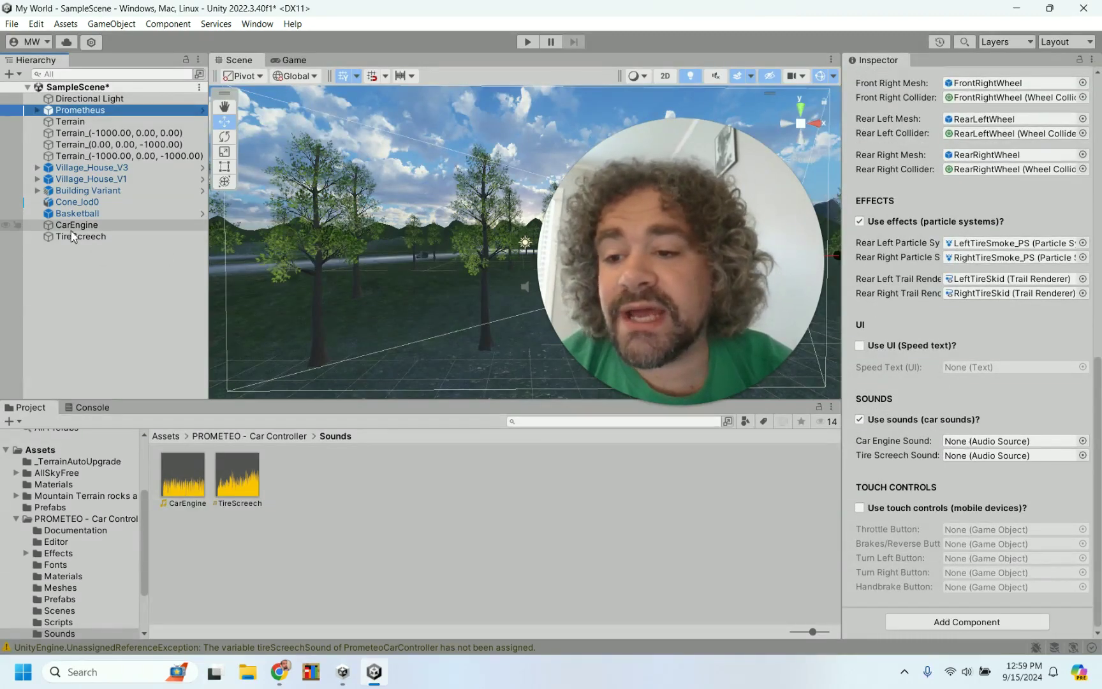
left_click_drag(73, 230, 384, 296)
left_click_drag(783, 401, 994, 440)
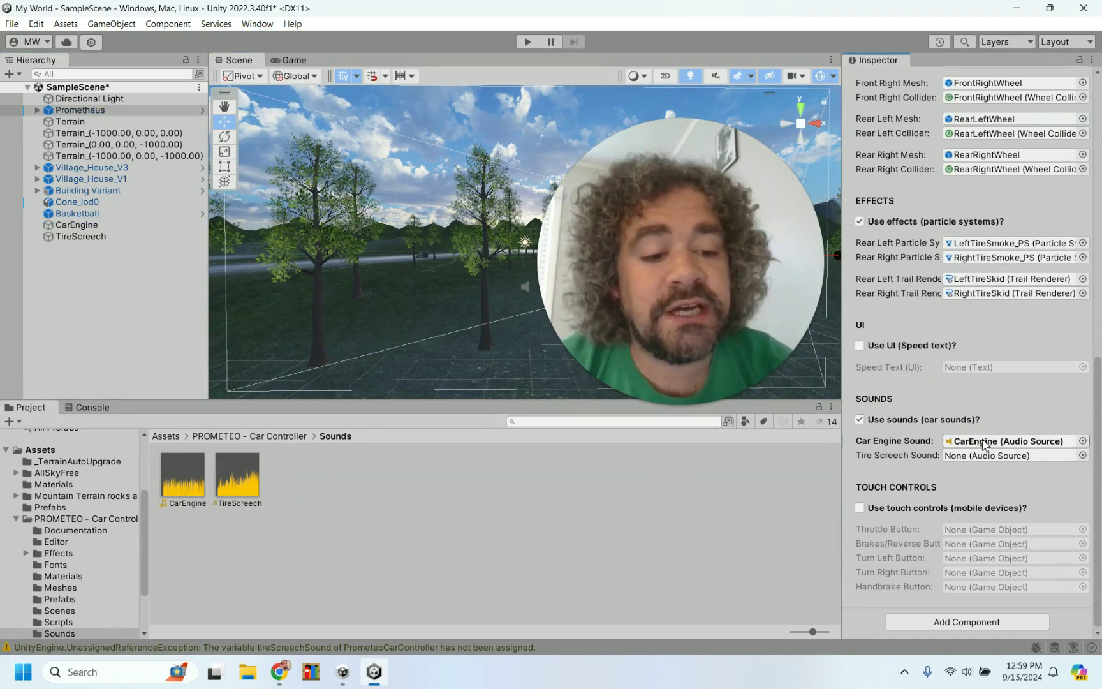
left_click_drag(74, 238, 996, 459)
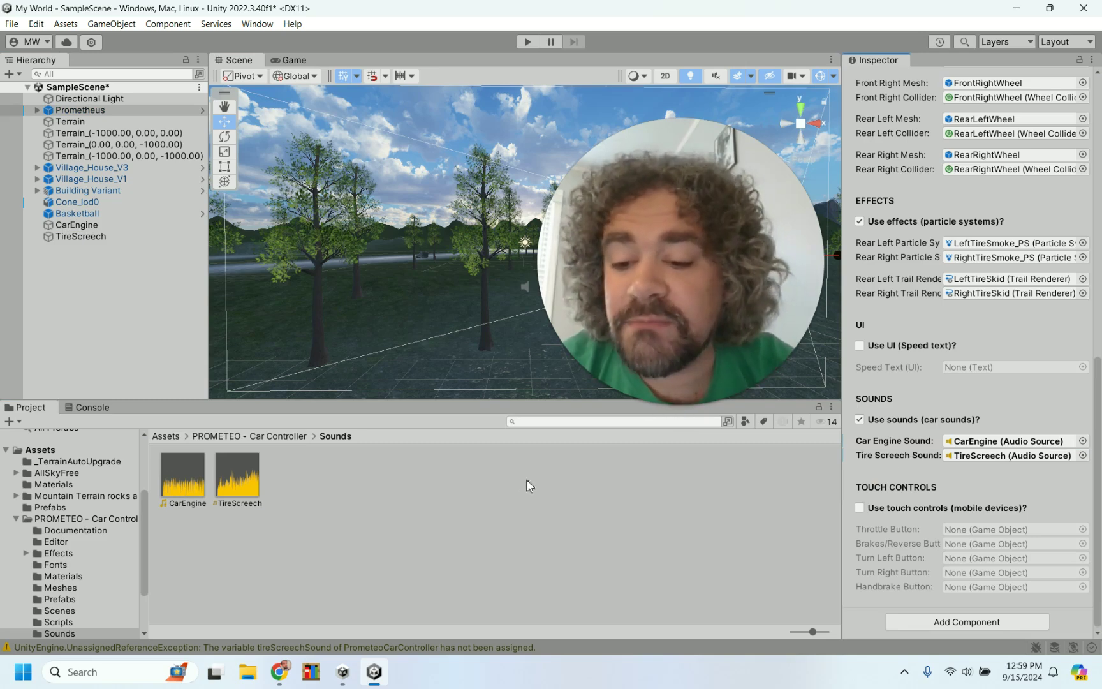
- Preview the TireScreech and CarEngine audio clips from the Sounds folder
left_click(414, 475)
left_click(190, 479)
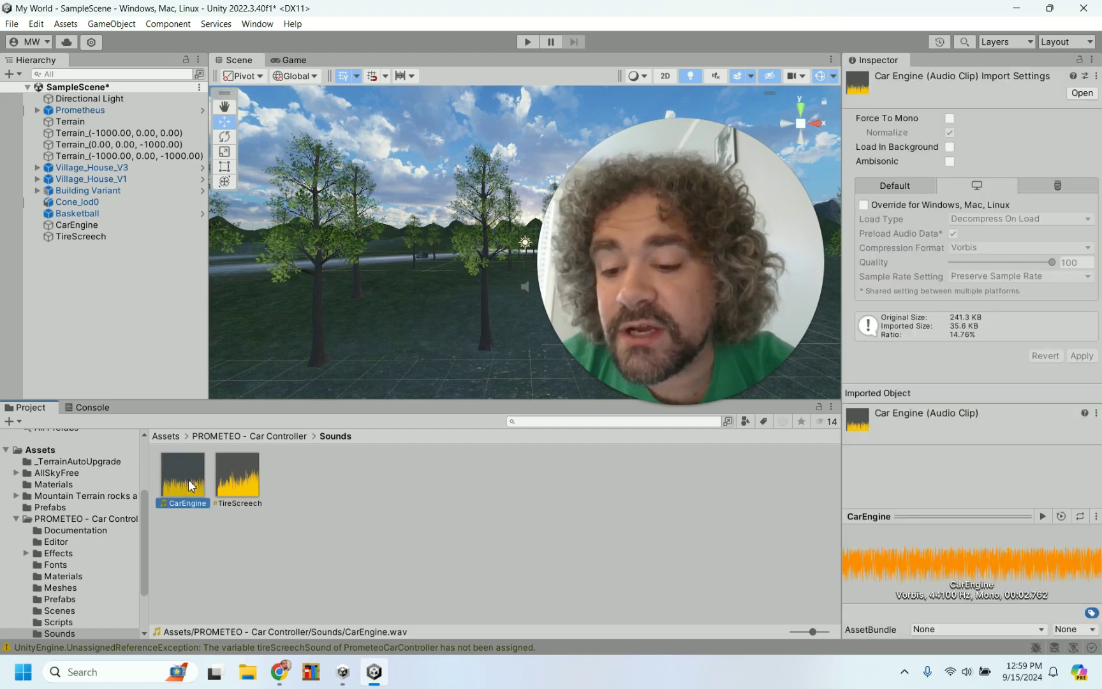
left_click(237, 484)
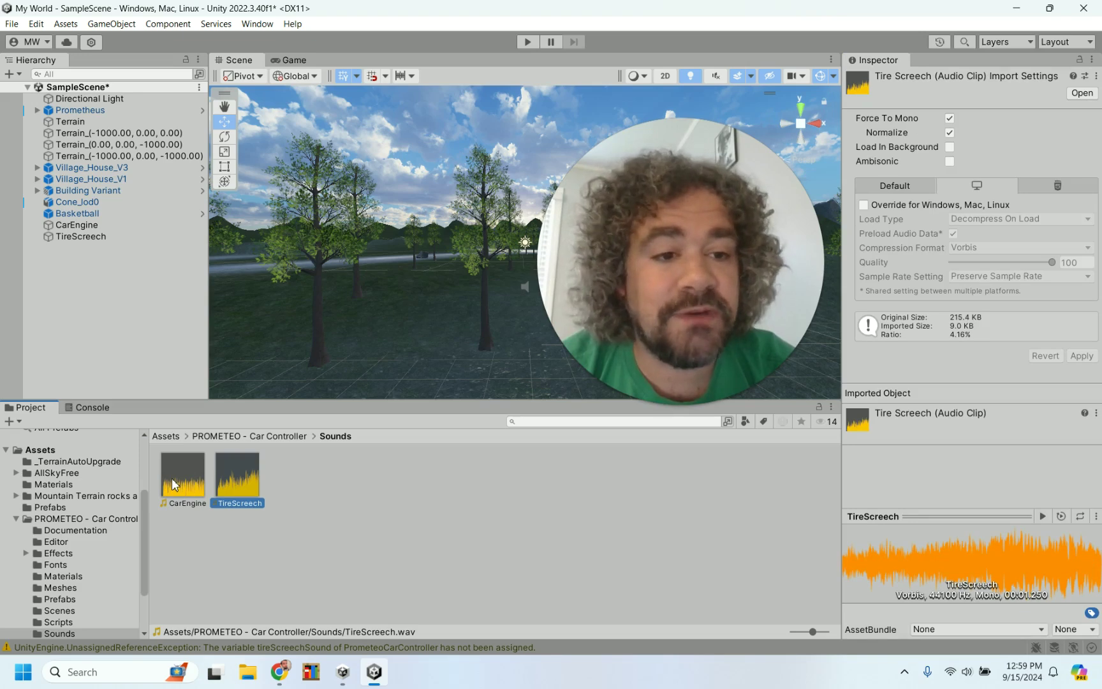
left_click(1044, 515)
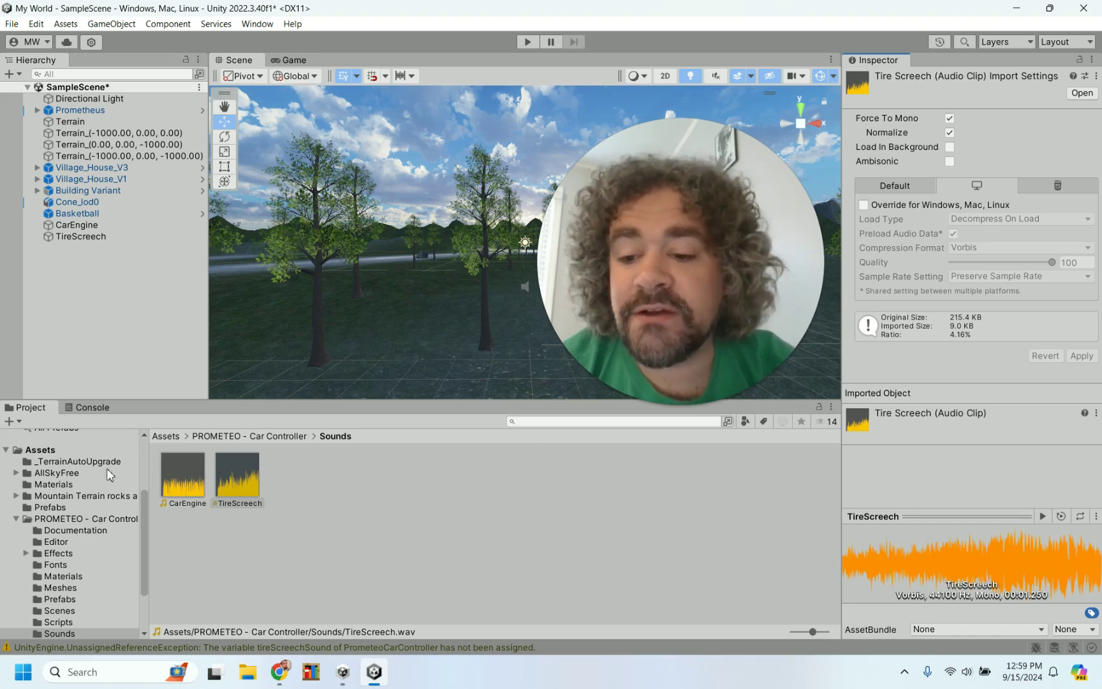
left_click(181, 475)
left_click(1044, 517)
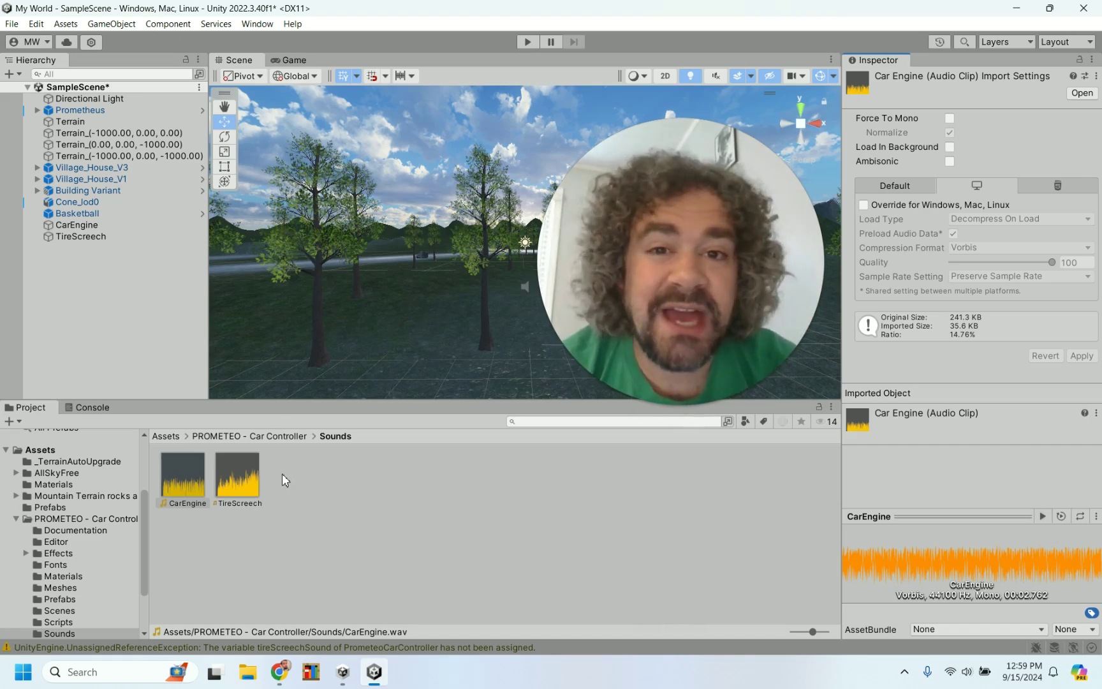
- Check the Prometheus car's assigned sounds and play-test it by driving forward and steering left
left_click(109, 110)
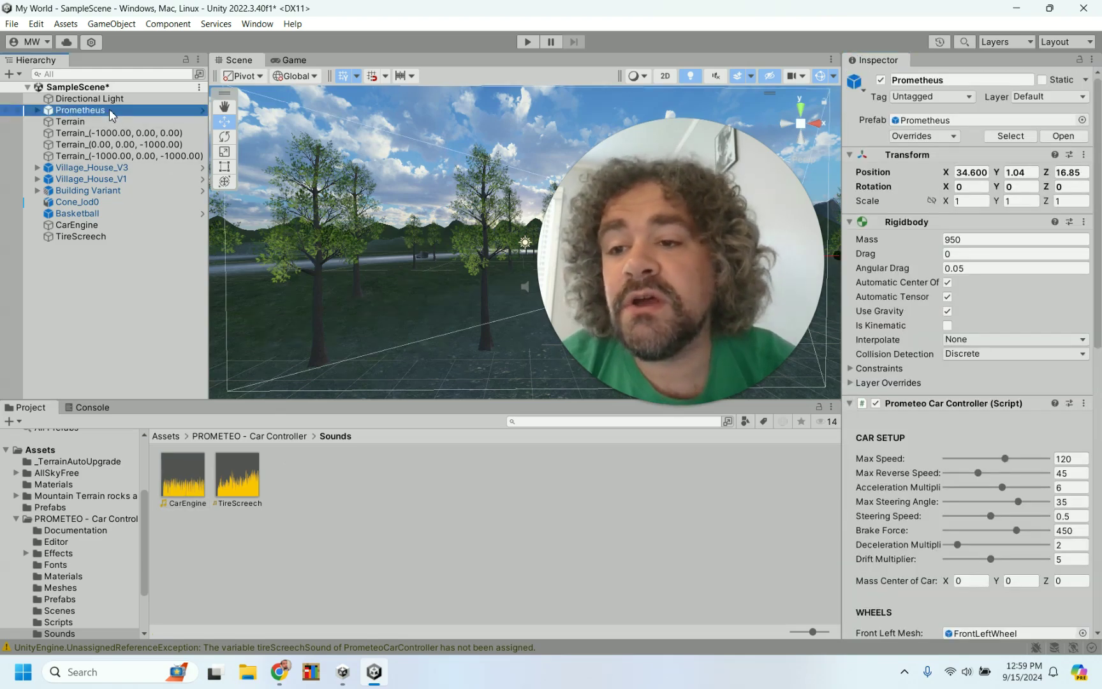
scroll(899, 477, "down", 10)
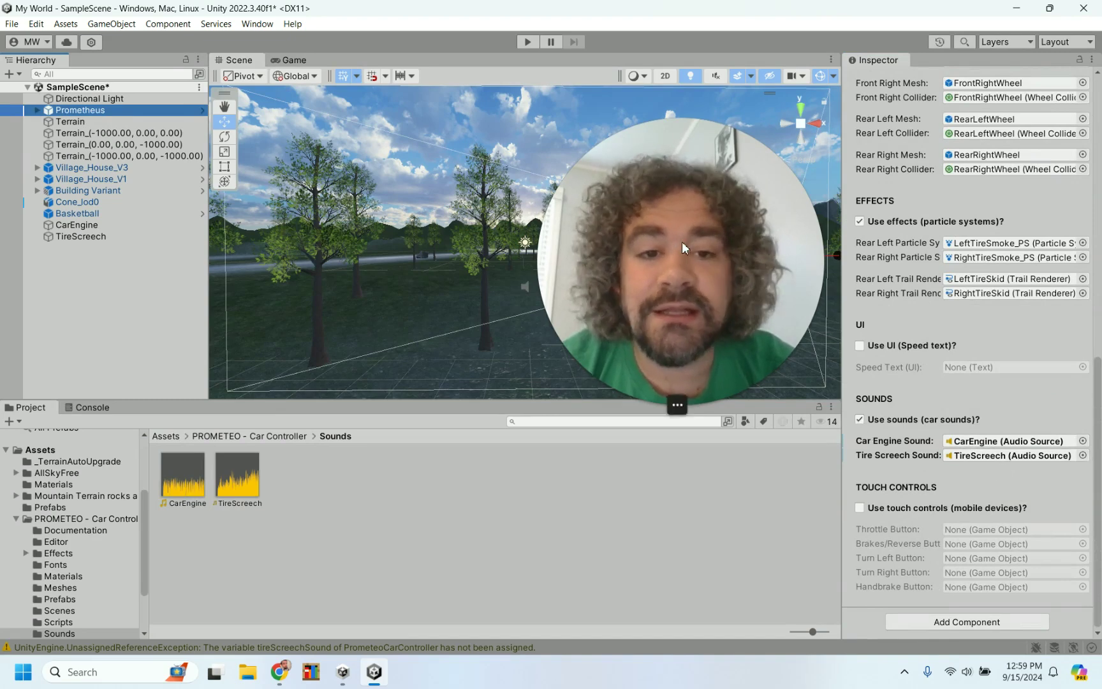
left_click(527, 42)
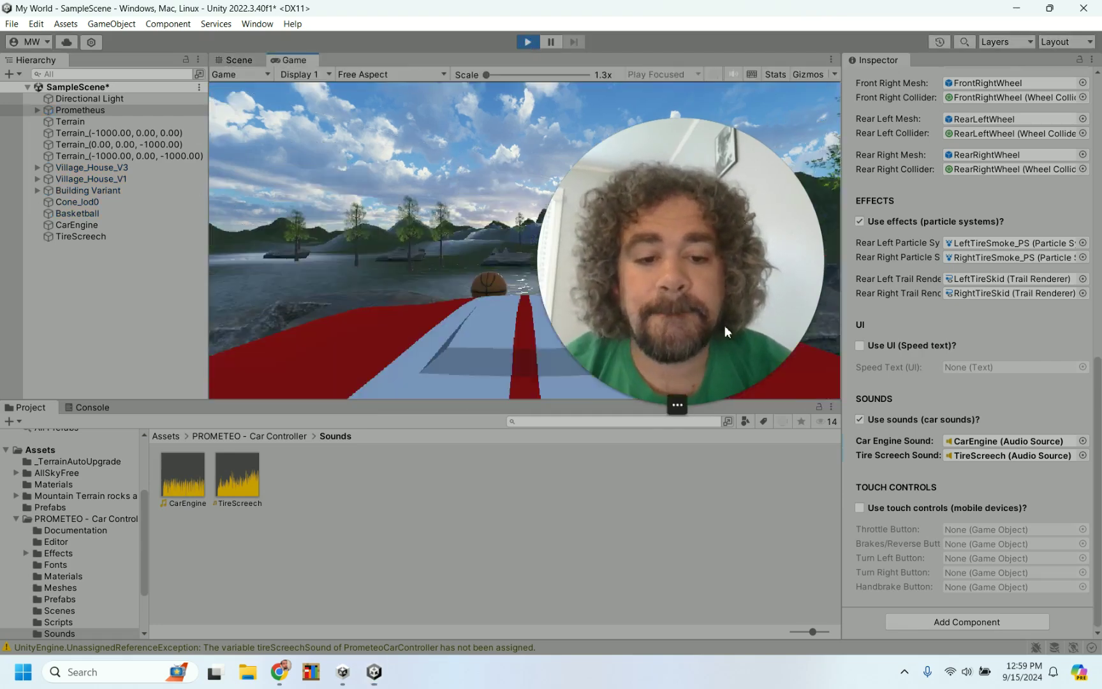
left_click_drag(723, 325, 765, 538)
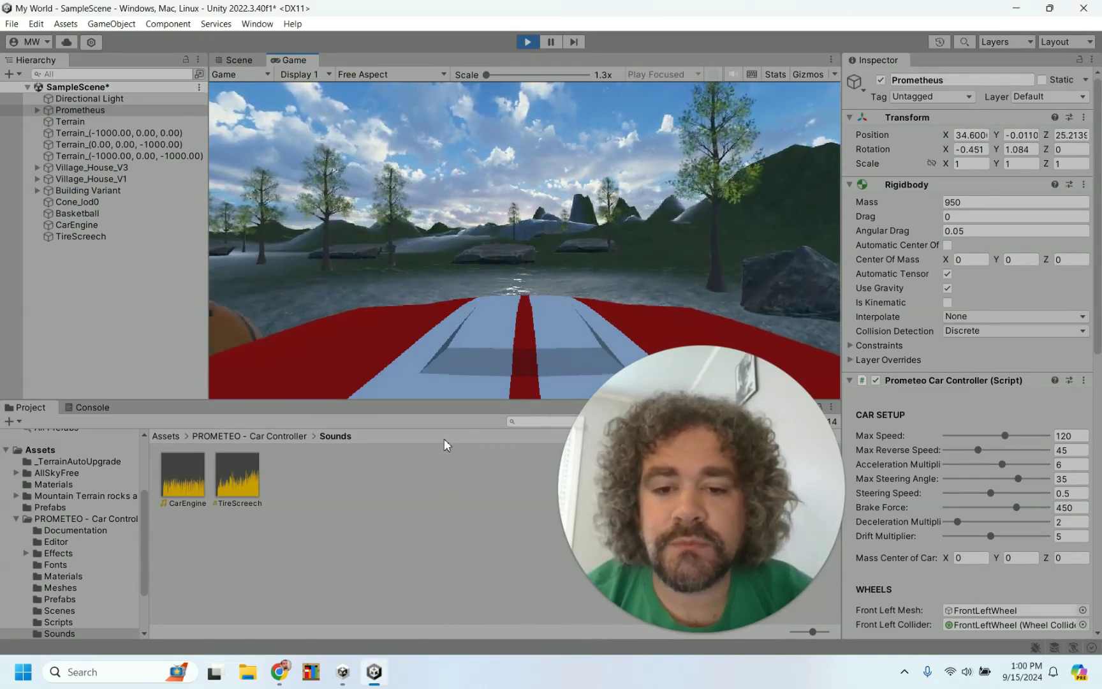
key("a")
key("a")
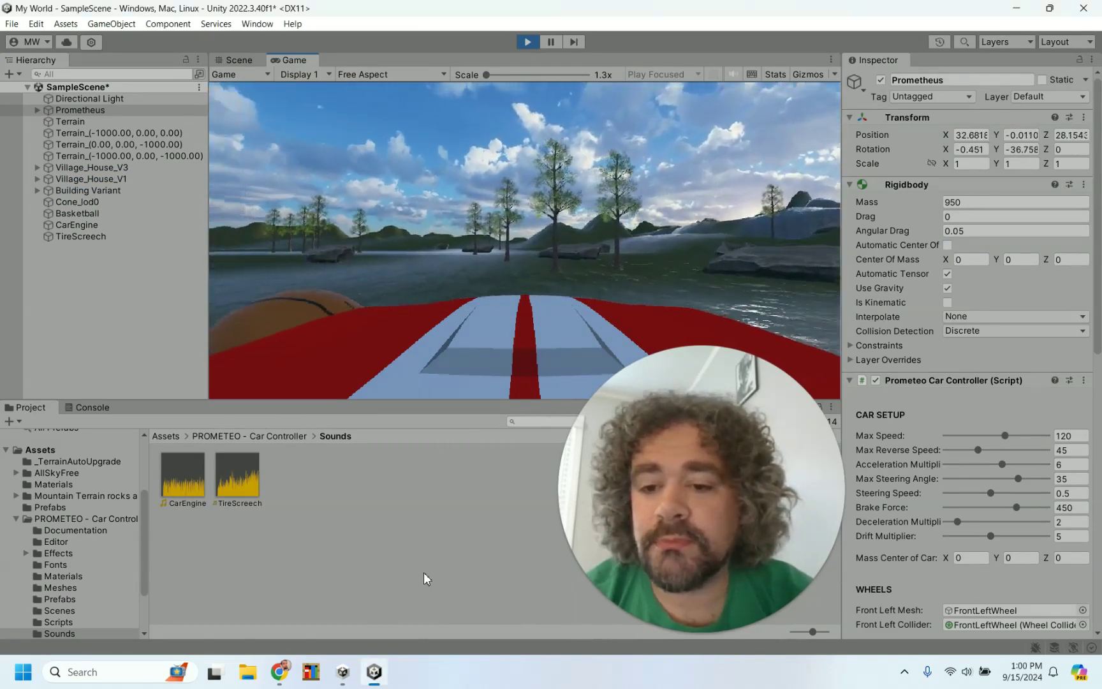
key("w")
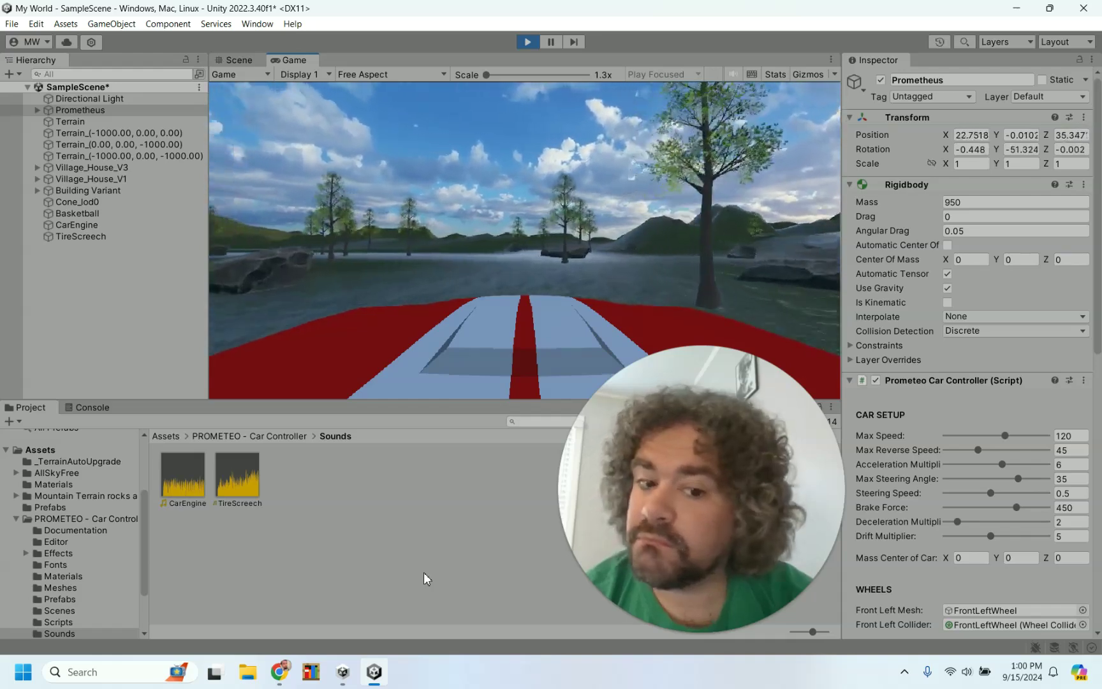
key("a")
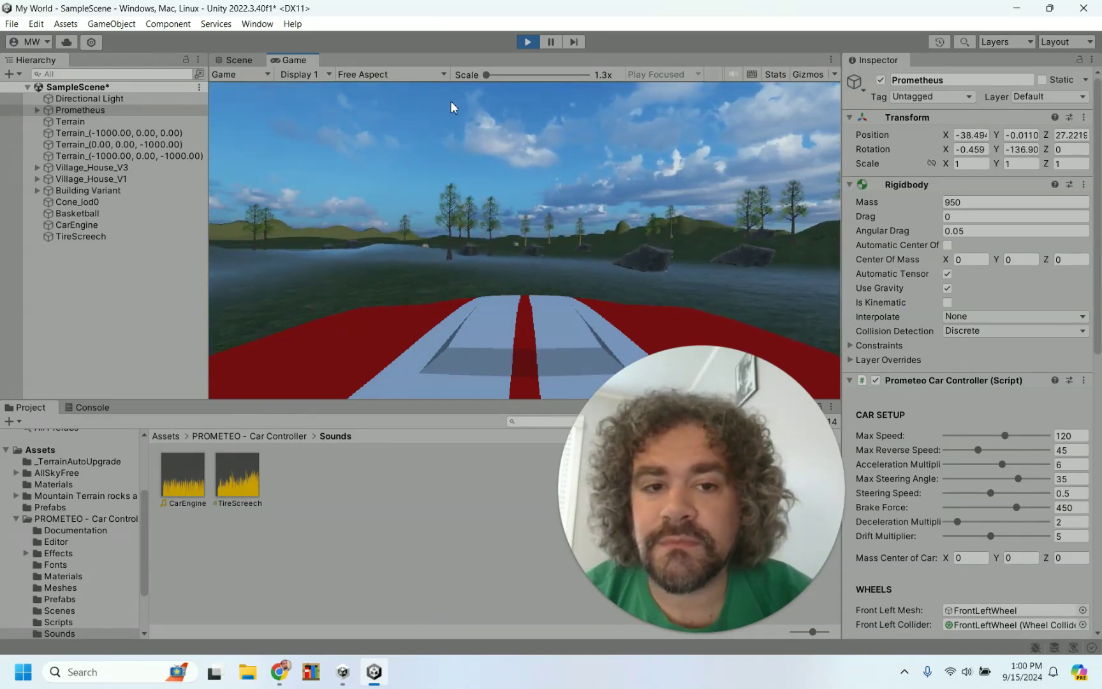
- Mute the game audio, inspect the CarEngine object's Audio Source and exit play mode
left_click(732, 74)
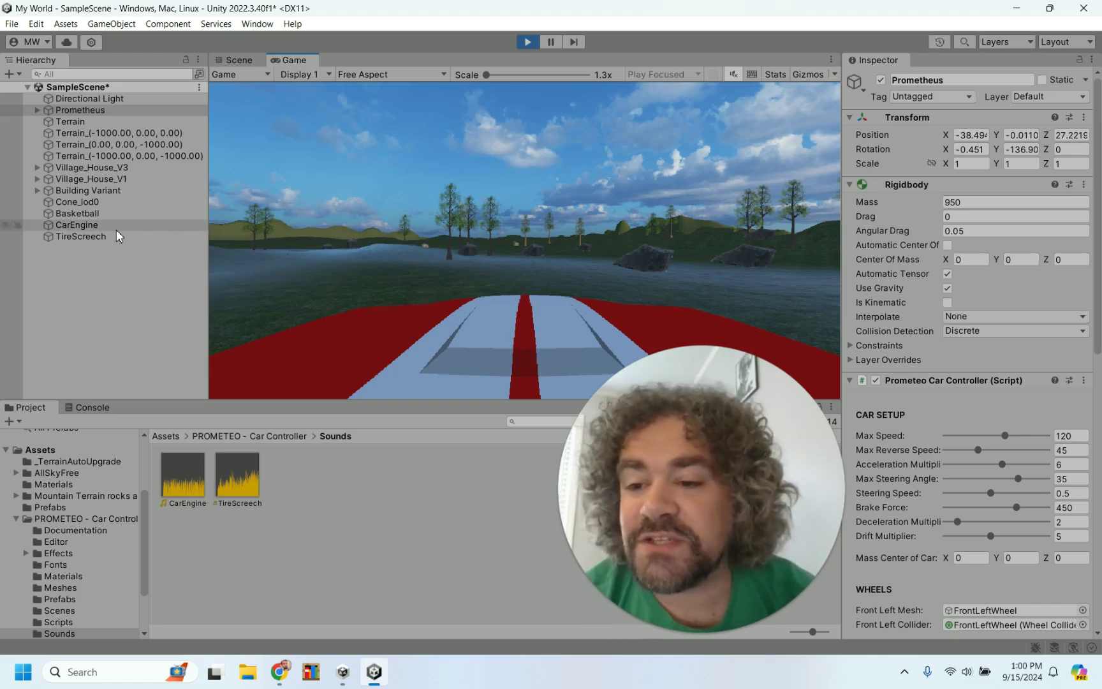
left_click(83, 227)
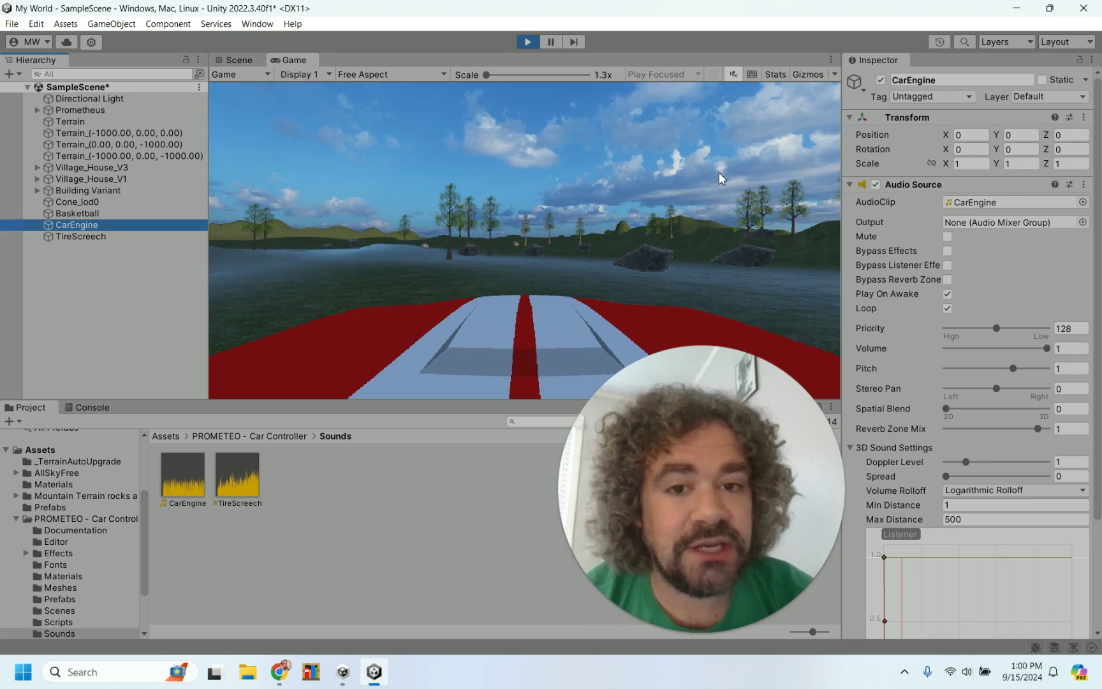
left_click(528, 42)
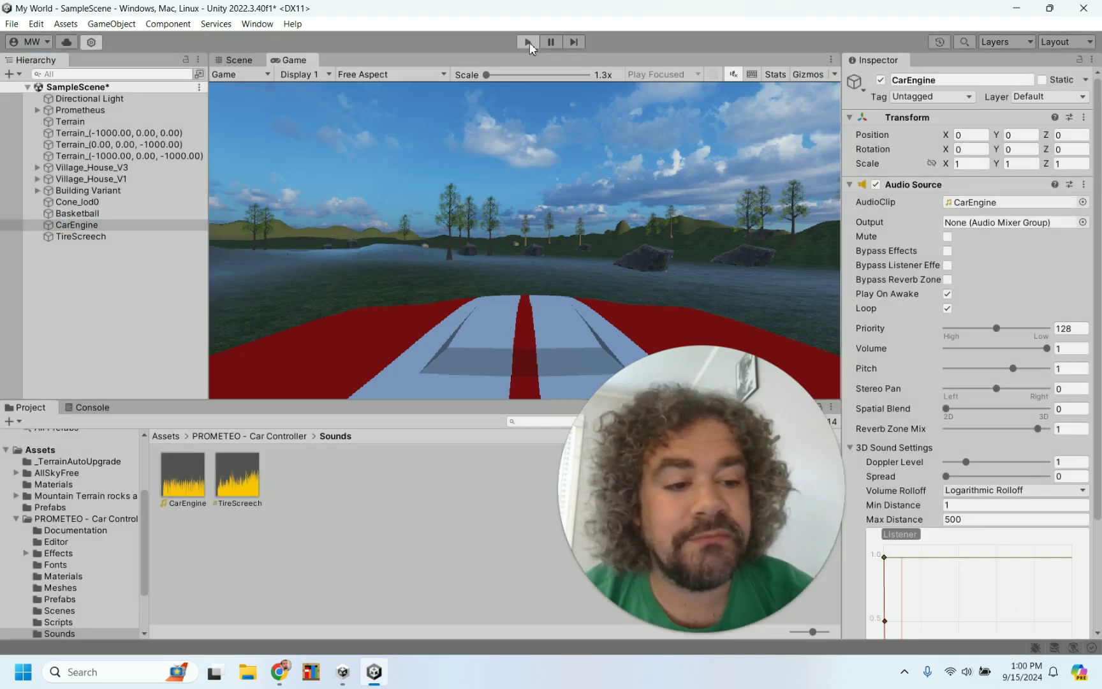
- Play-test the car again with game audio on while watching CarEngine's Audio Source pitch, and exit play mode
left_click(528, 42)
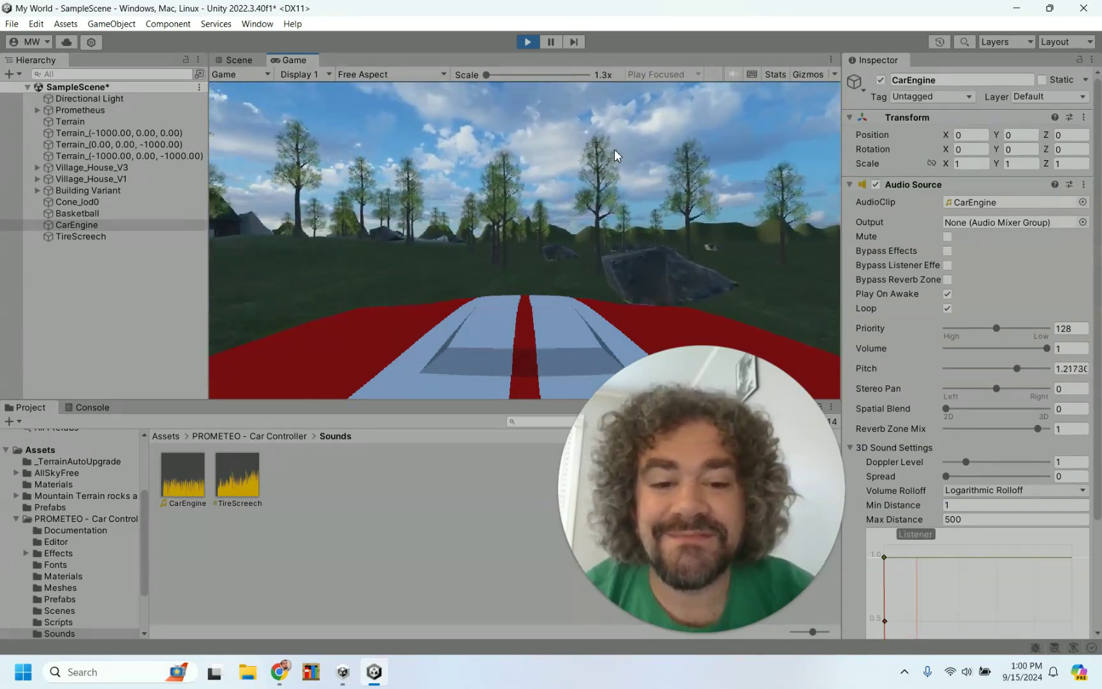
left_click(520, 39)
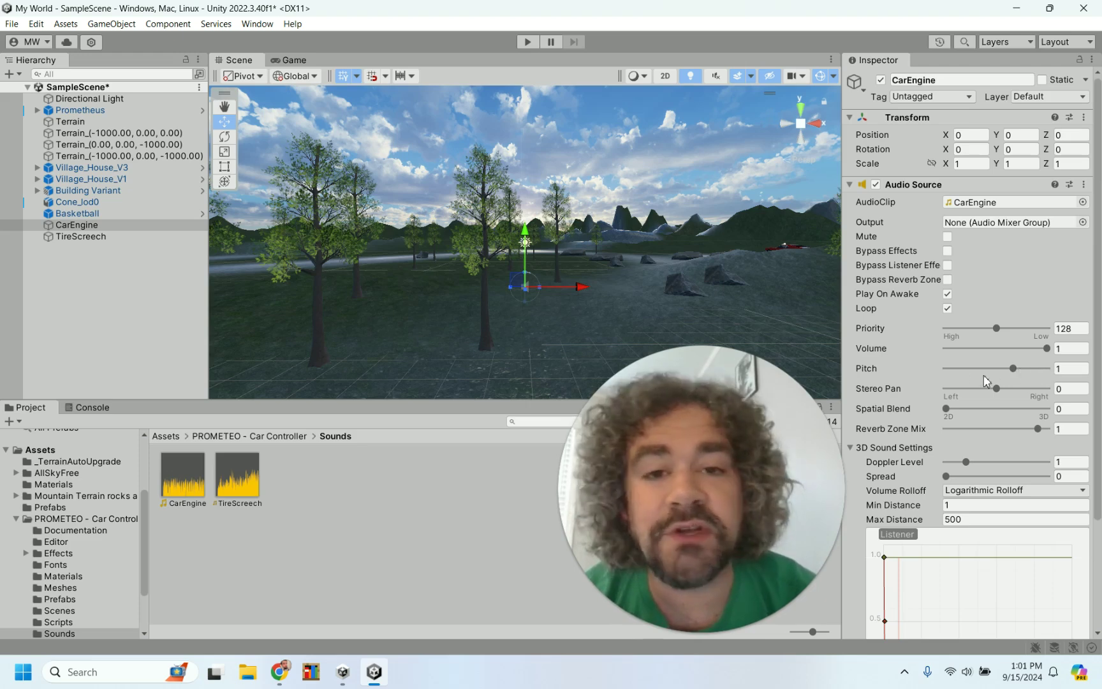
mouse_move(919, 394)
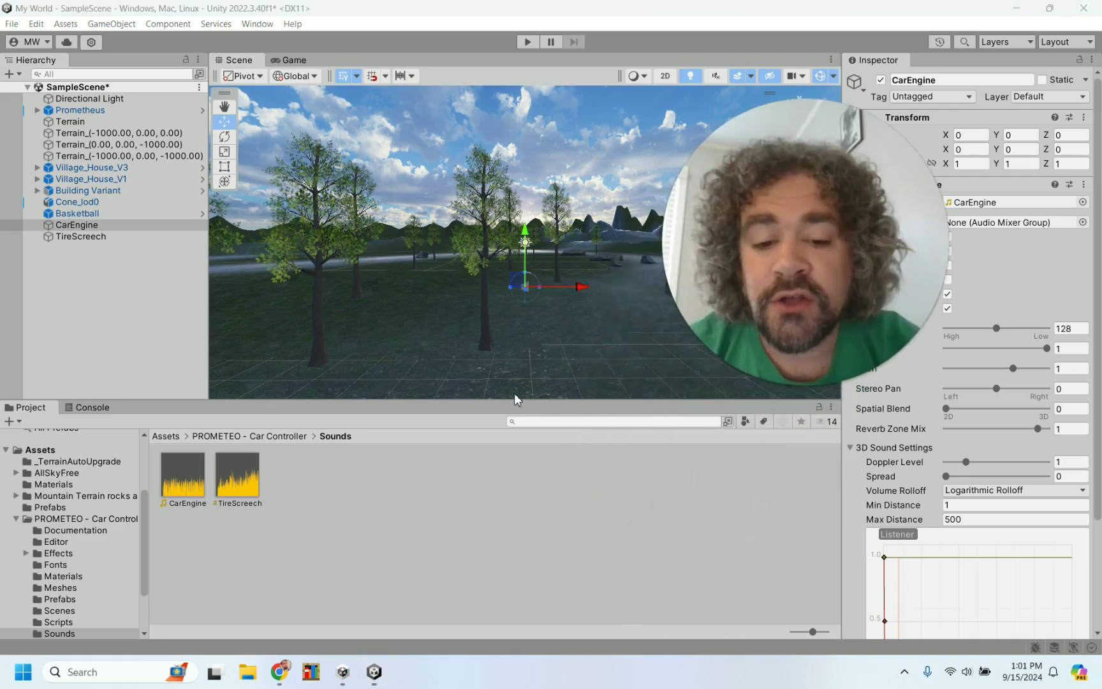
- Search the project assets for "sound", clear the search and open the top-level Assets folder
left_click(549, 422)
type("sound")
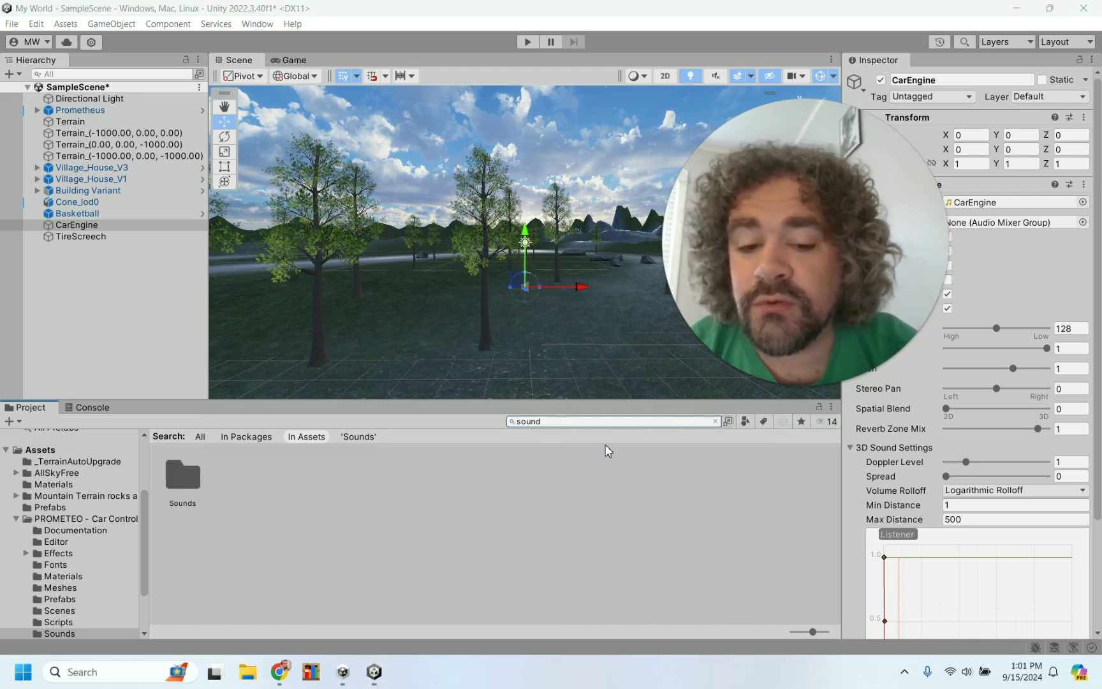
left_click(714, 421)
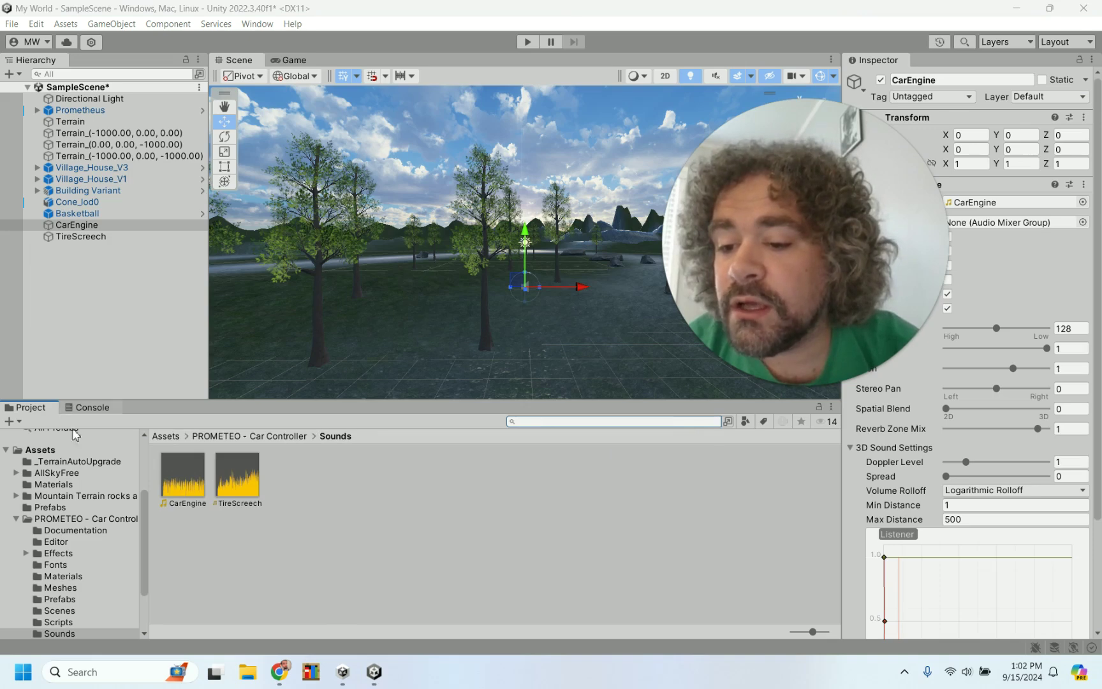
left_click(54, 452)
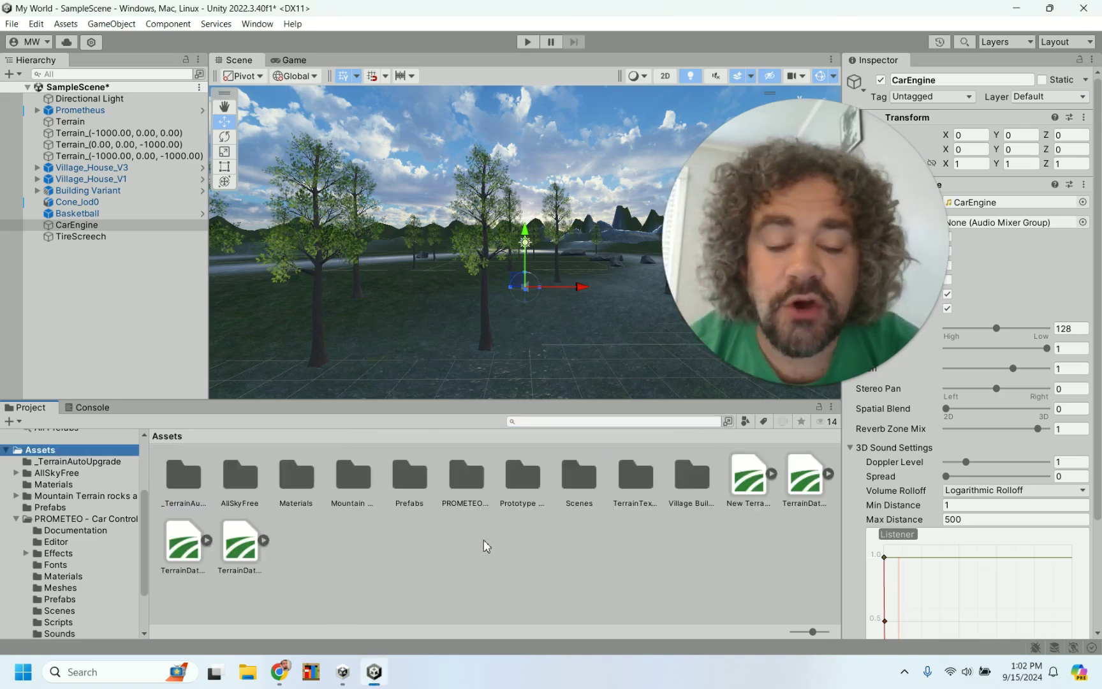
- Create a new folder named "Sound" in the top-level Assets folder
right_click(333, 549)
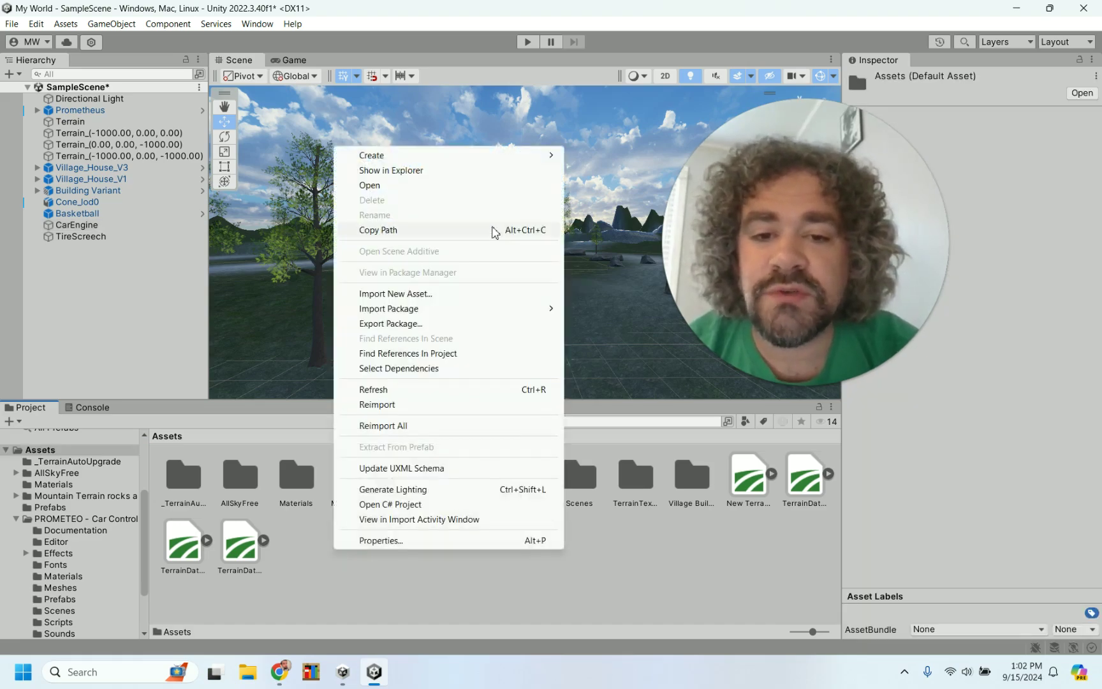
mouse_move(478, 161)
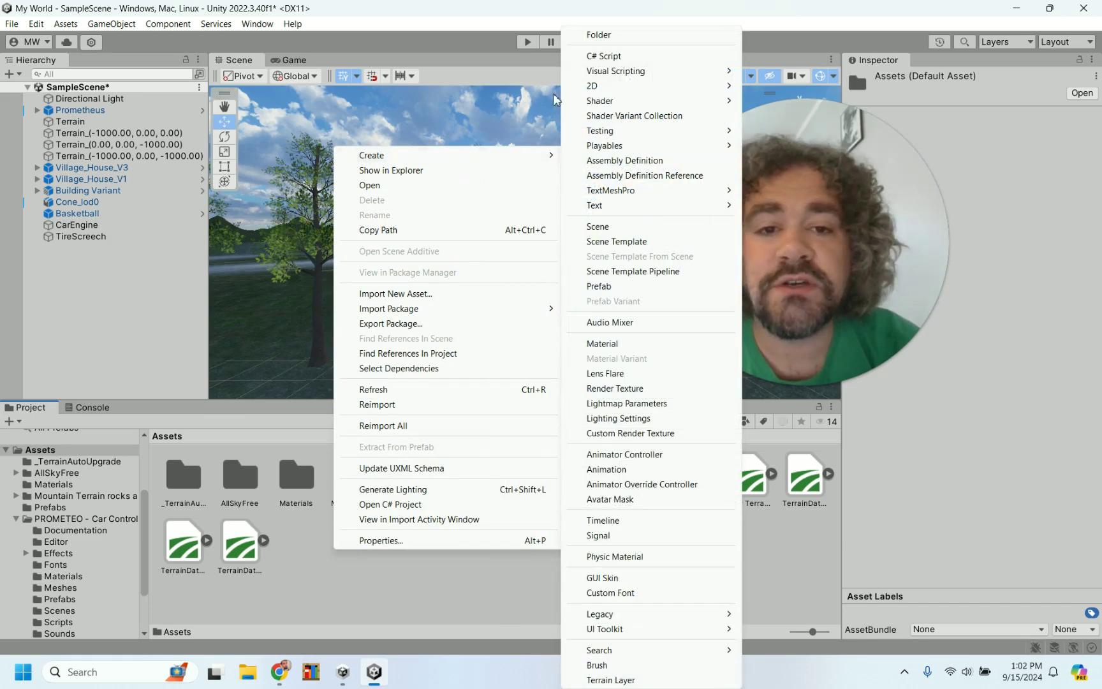
left_click(600, 35)
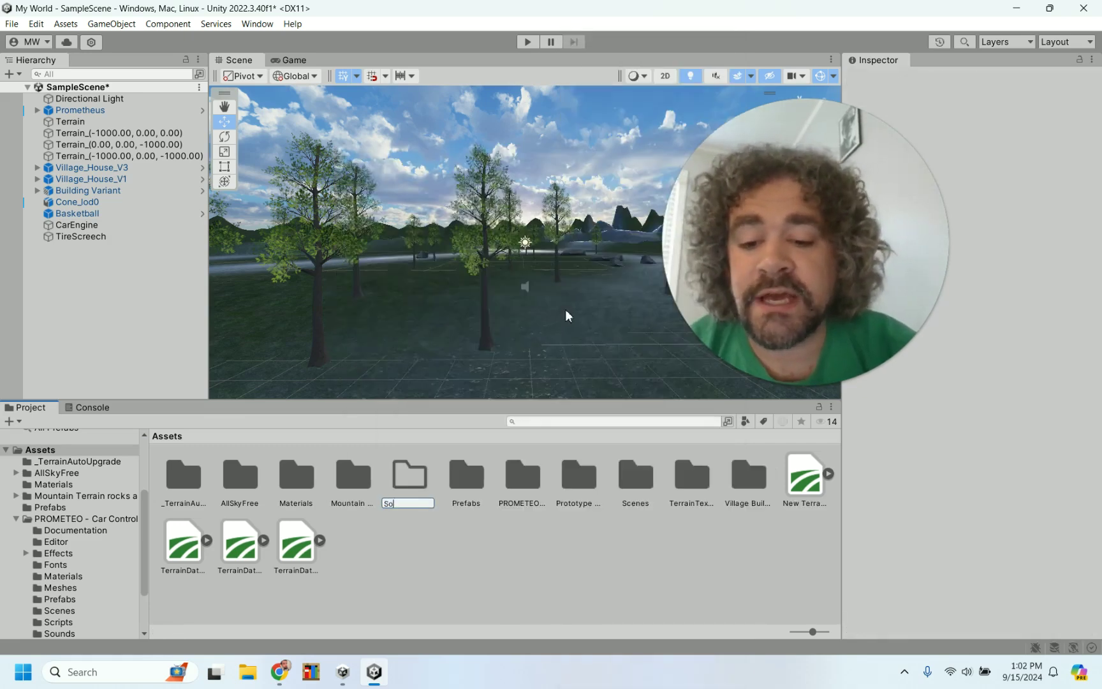
key("Return")
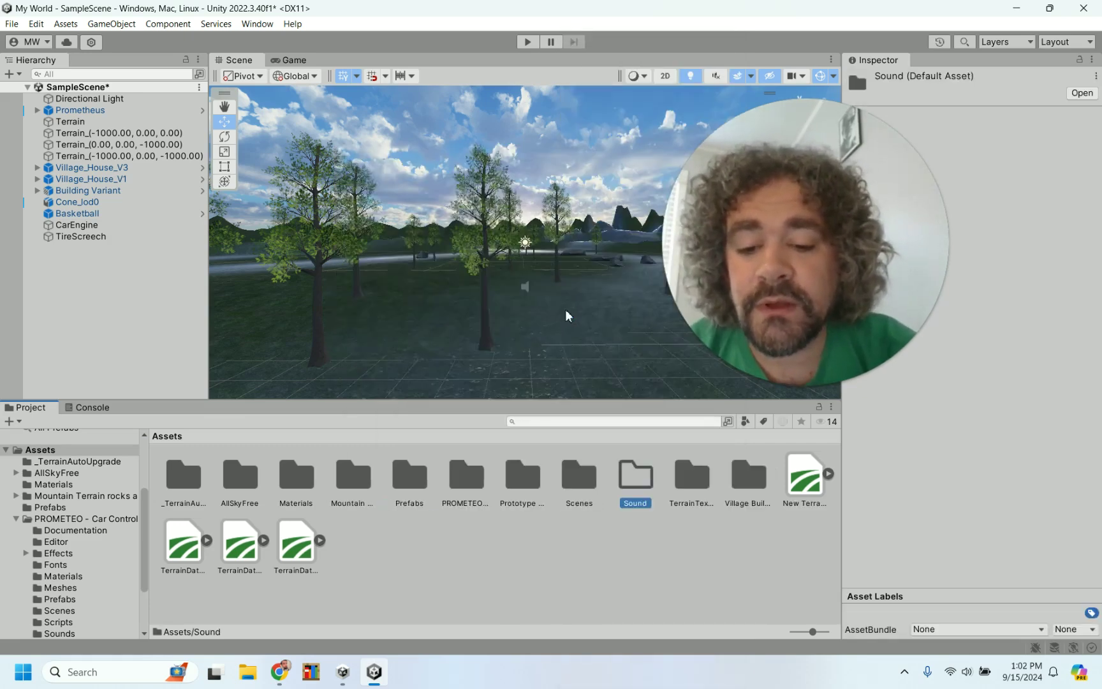
left_click(598, 591)
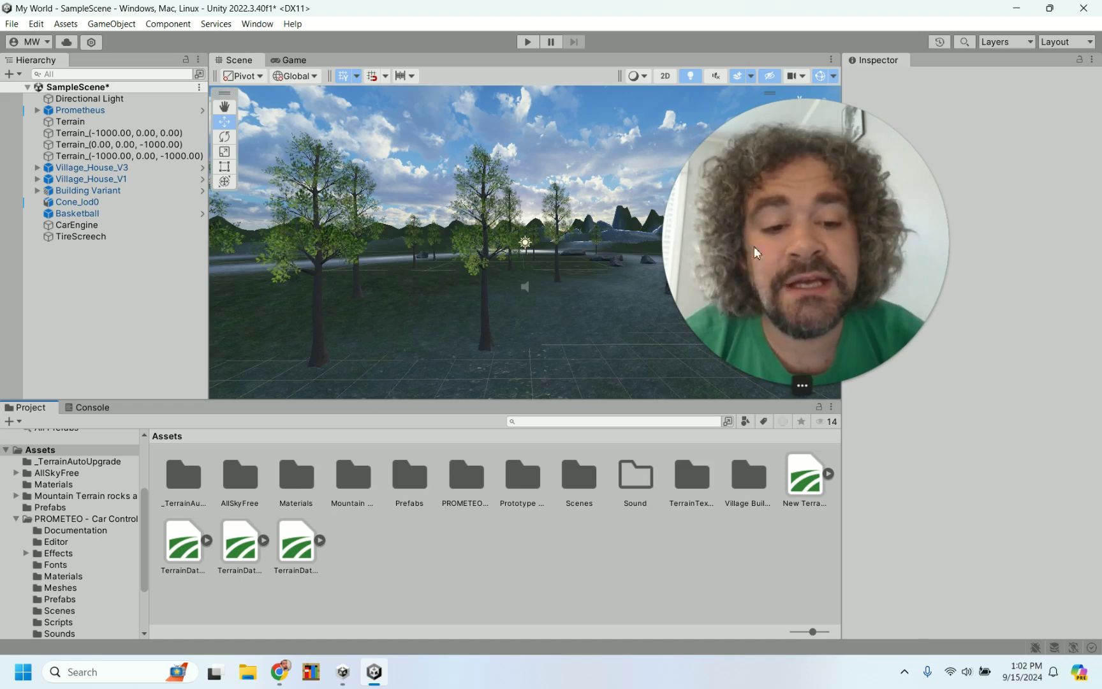
left_click(793, 239)
left_click_drag(792, 237, 1006, 494)
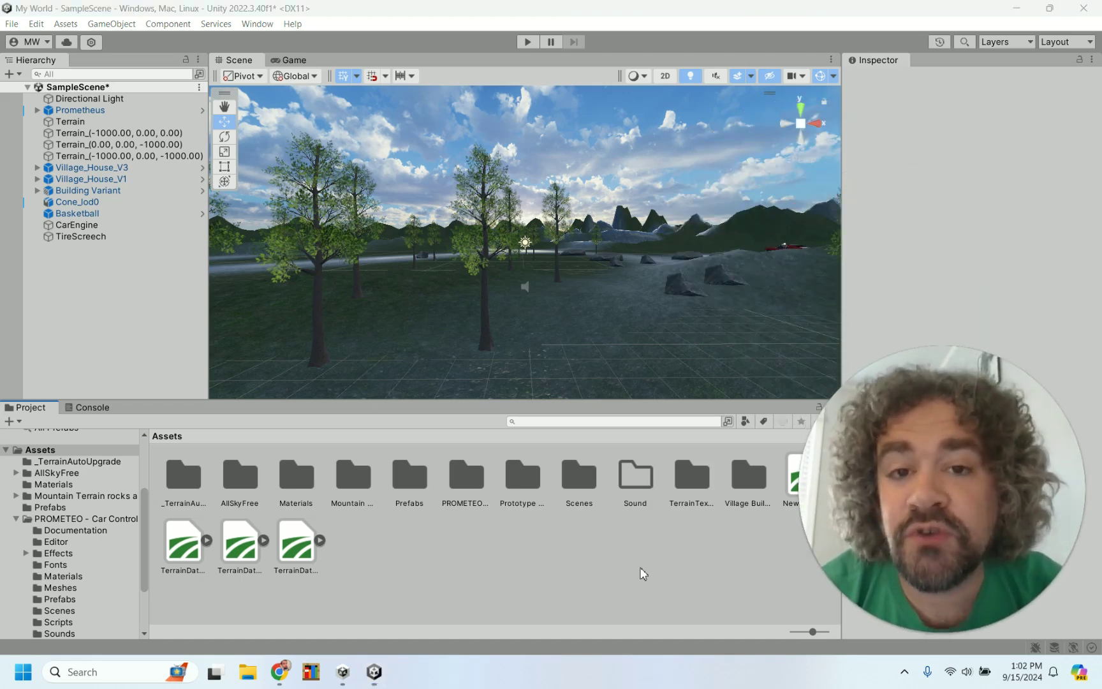
- Open the Sound folder and import the funnysong and moonlightdrive audio files into it
double_click(629, 477)
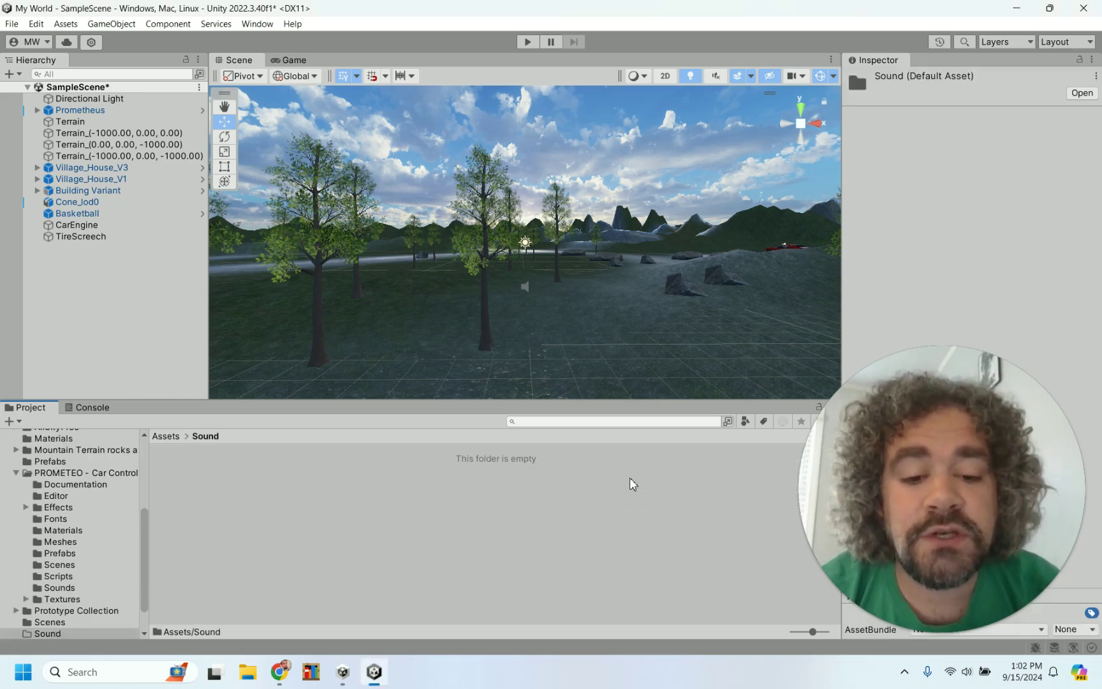
right_click(292, 501)
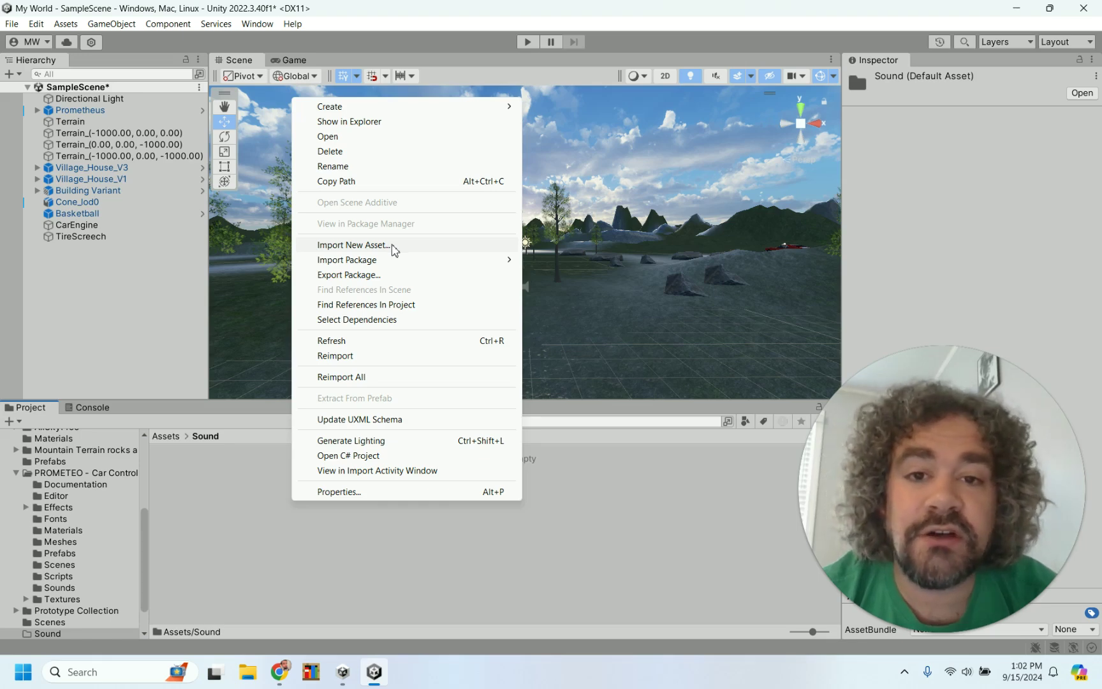
left_click(354, 245)
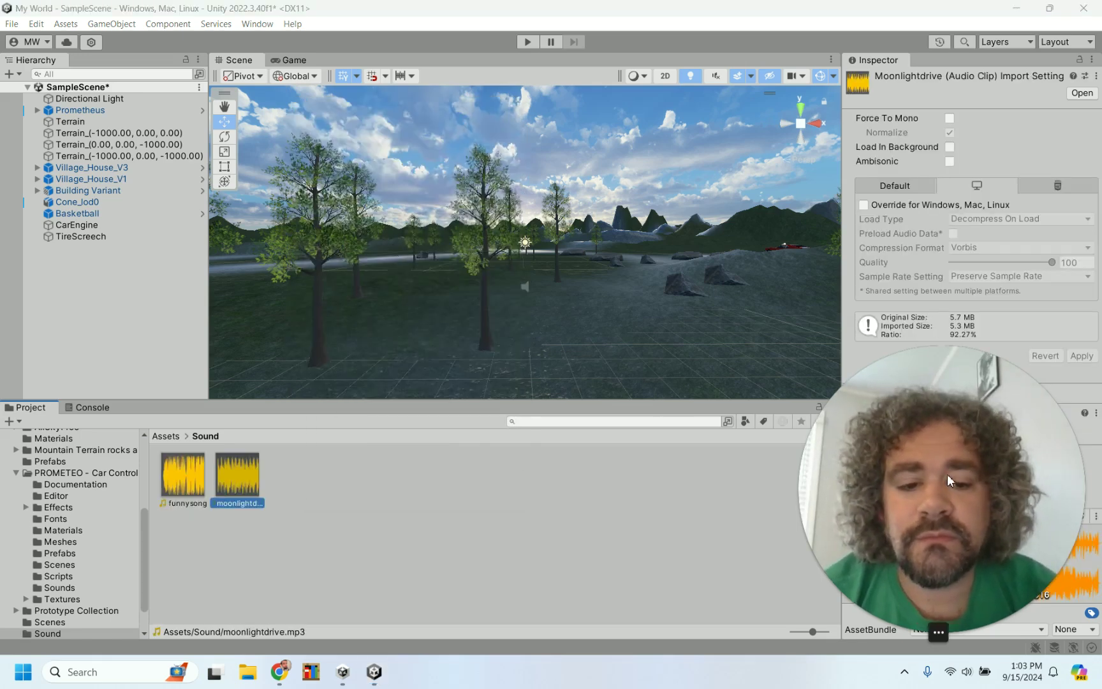
left_click_drag(947, 479, 674, 423)
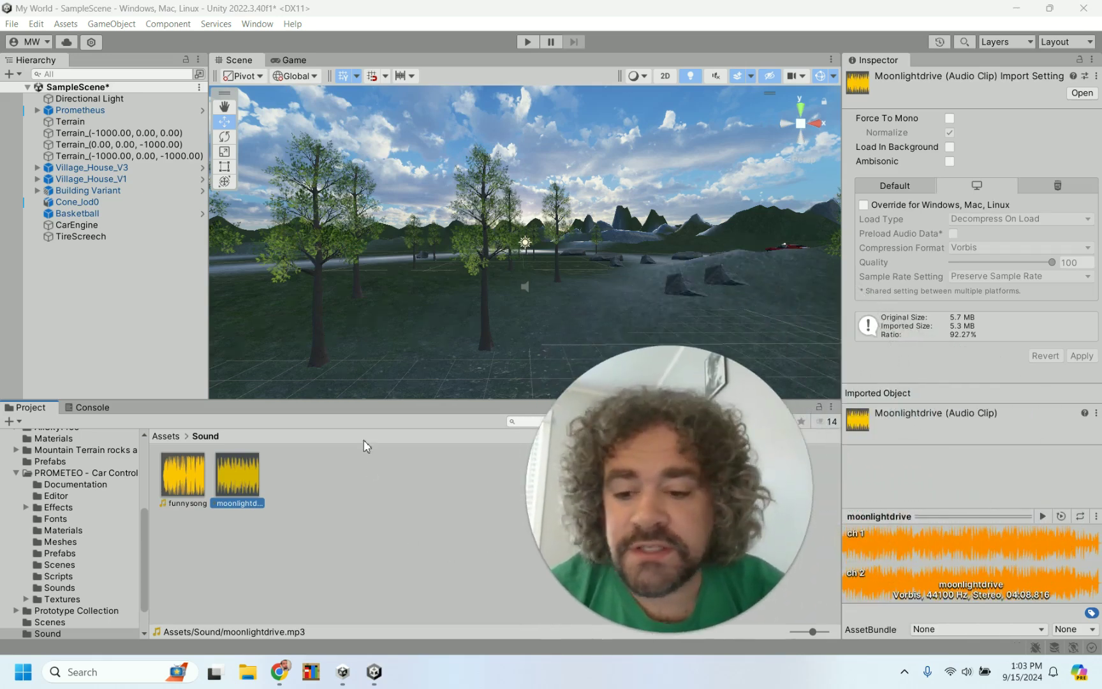
- Preview the moonlightdrive audio clip and the funnysong clip
left_click(1043, 517)
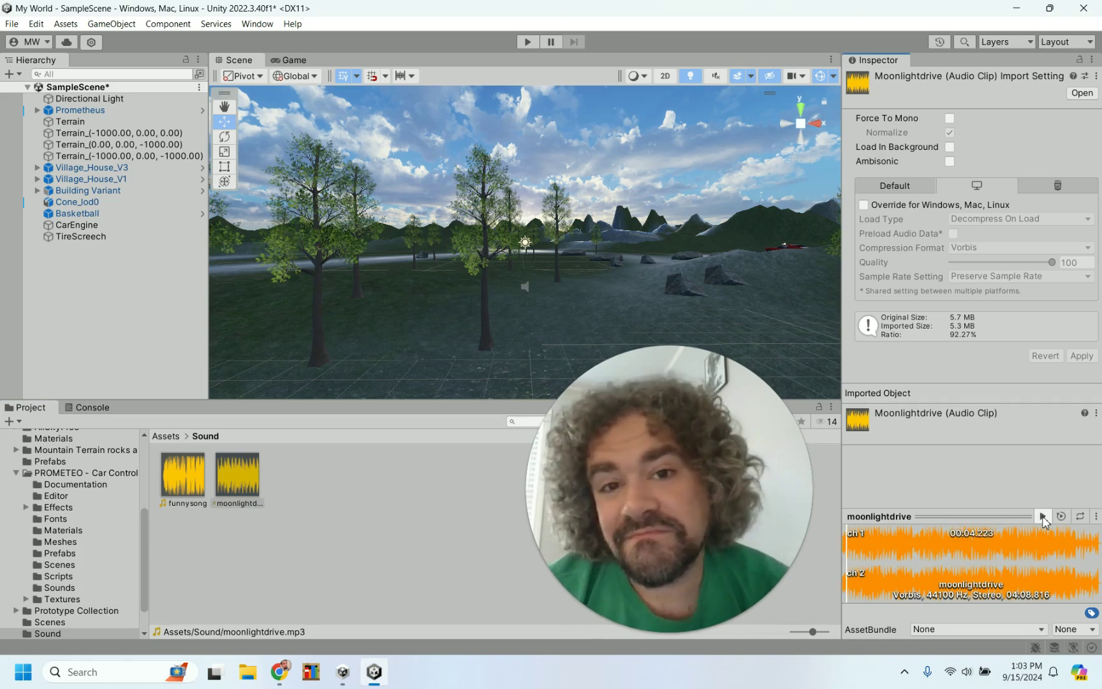
left_click(183, 476)
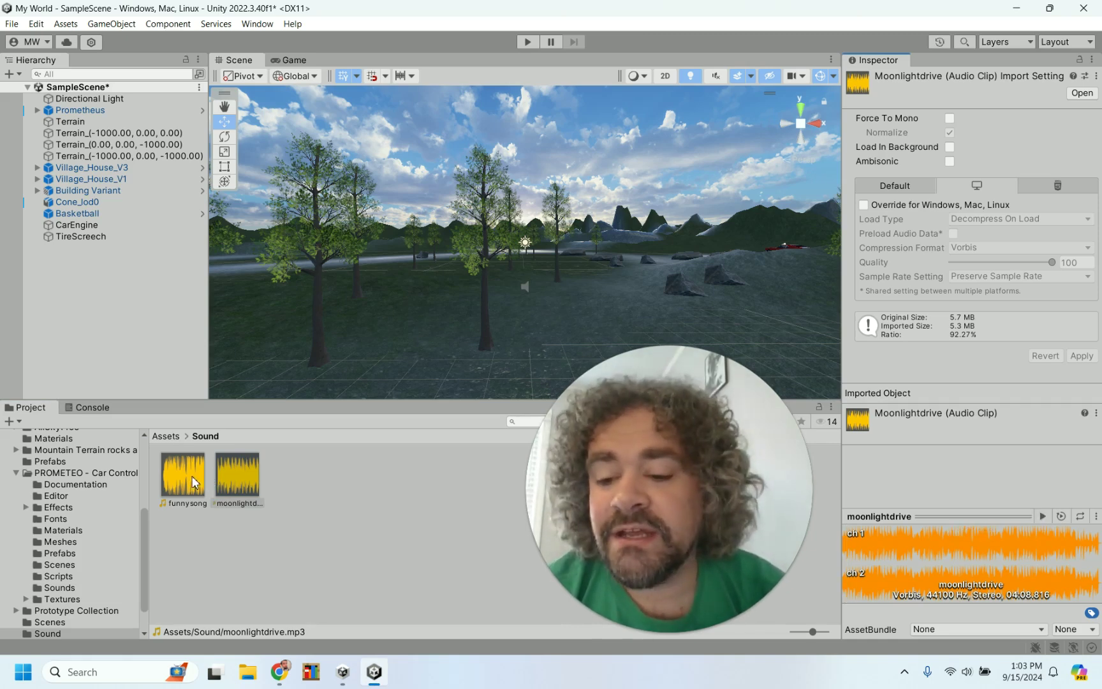
left_click(1043, 515)
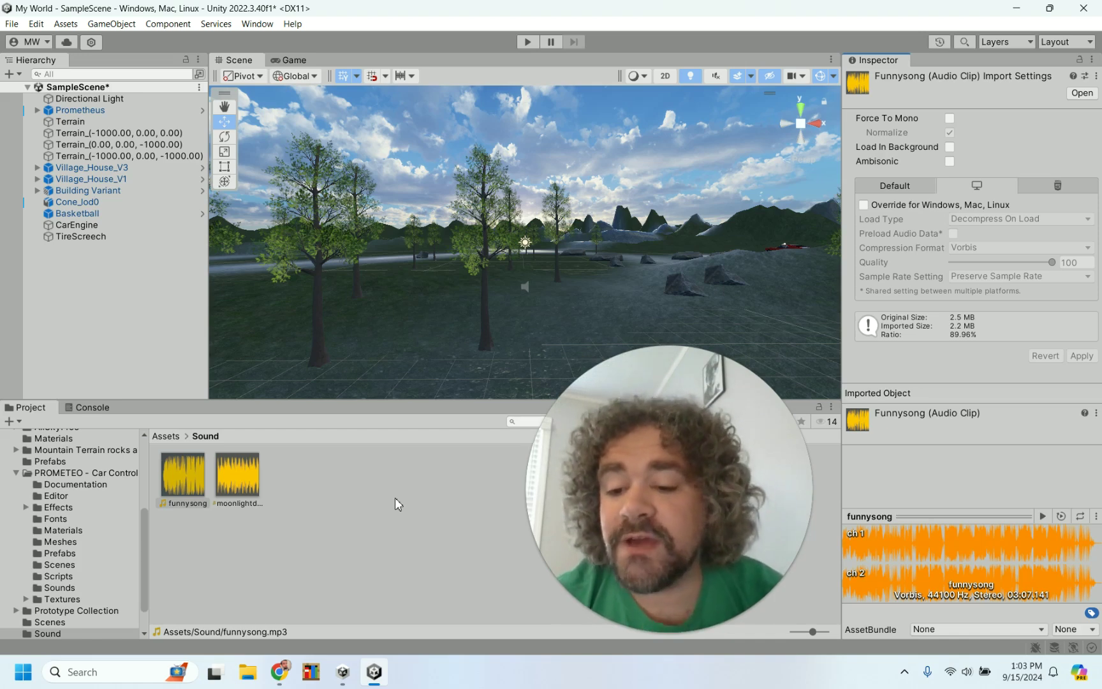
- Add the moonlightdrive clip to the scene as its own object and enable Loop on its Audio Source
left_click(244, 480)
left_click_drag(244, 480, 150, 384)
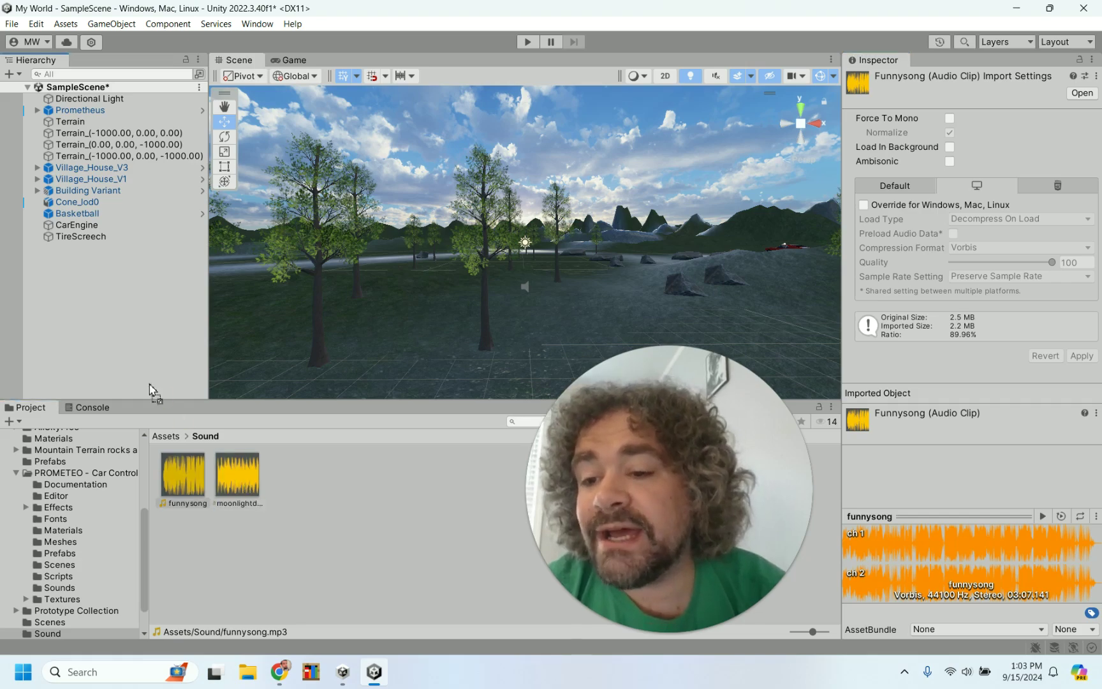
left_click_drag(102, 285, 102, 285)
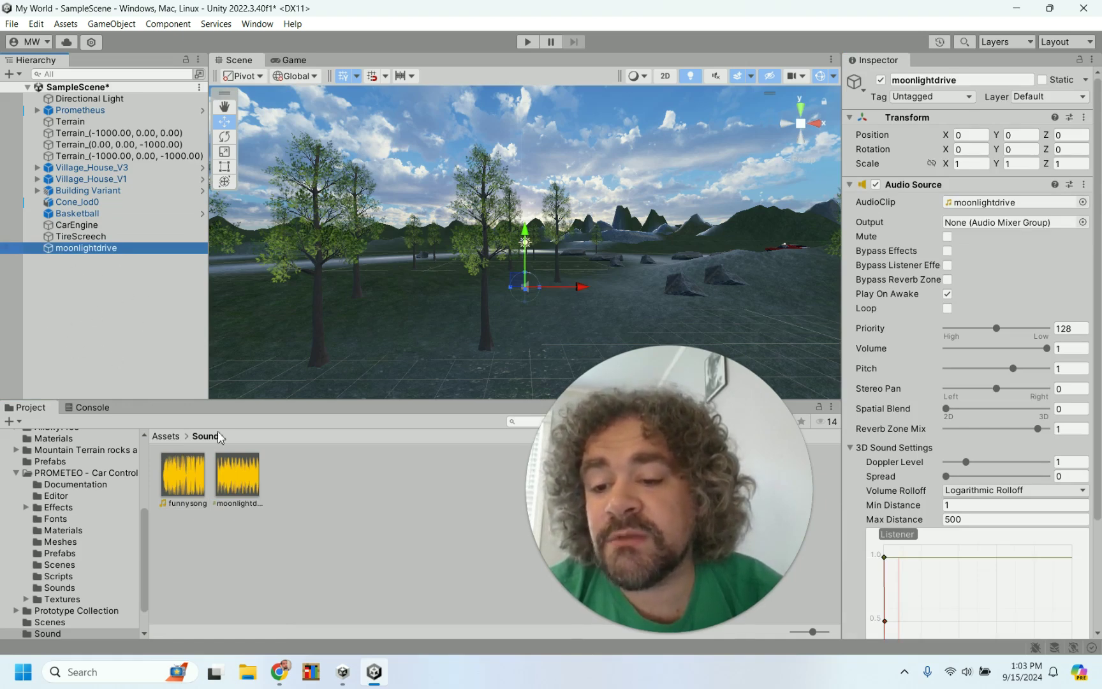
mouse_move(234, 472)
left_mouse_down()
mouse_move(140, 118)
mouse_move(94, 95)
mouse_move(241, 460)
left_mouse_up()
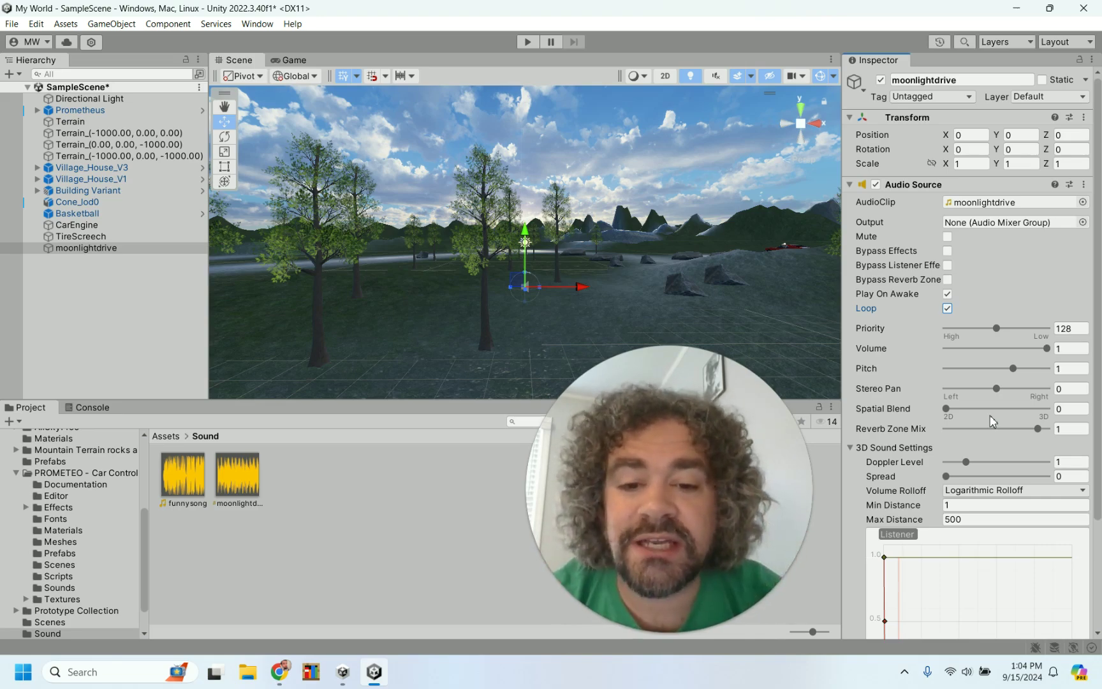
- Play-test the scene with the moonlightdrive music by driving the car forward, and exit play mode
left_click(528, 42)
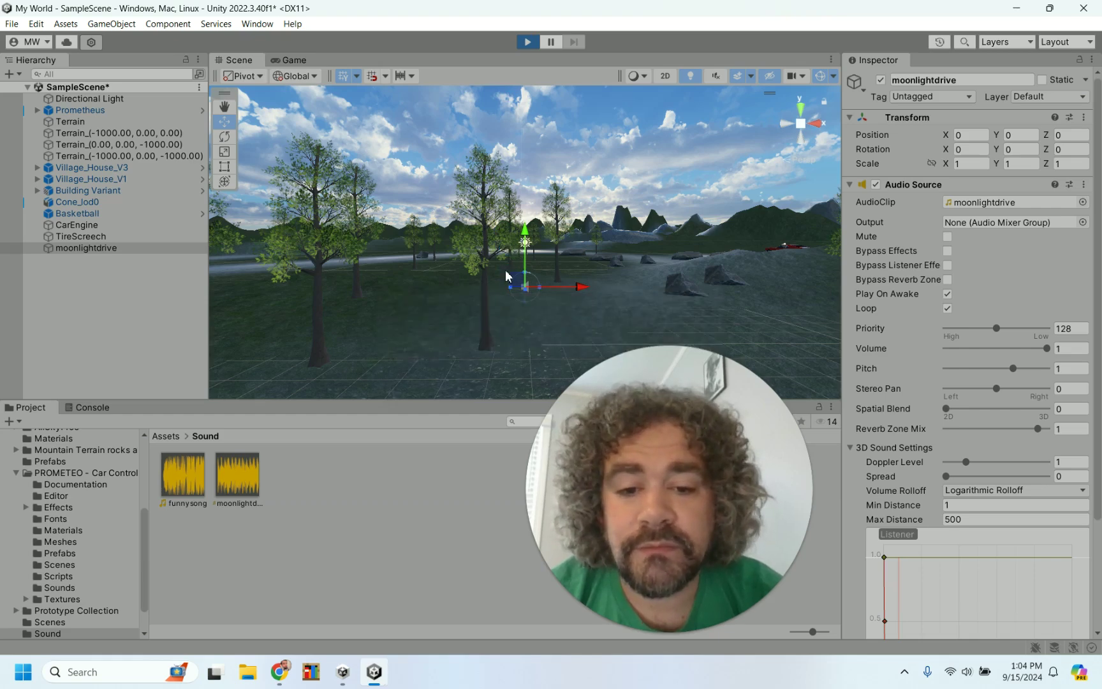
key("w")
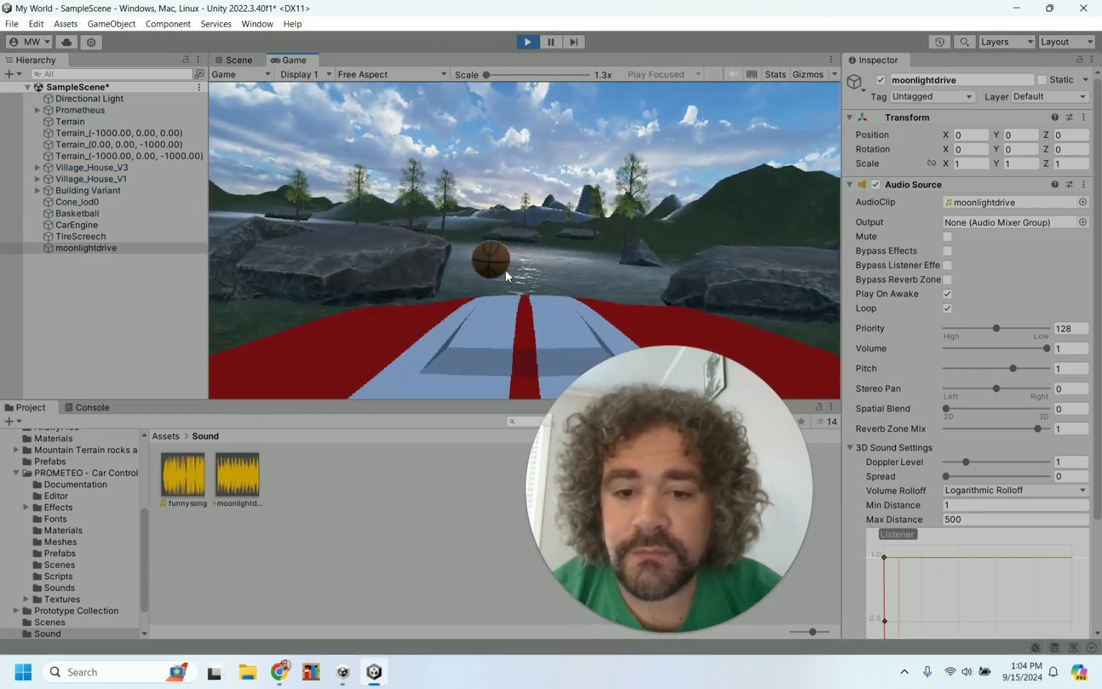
key("w")
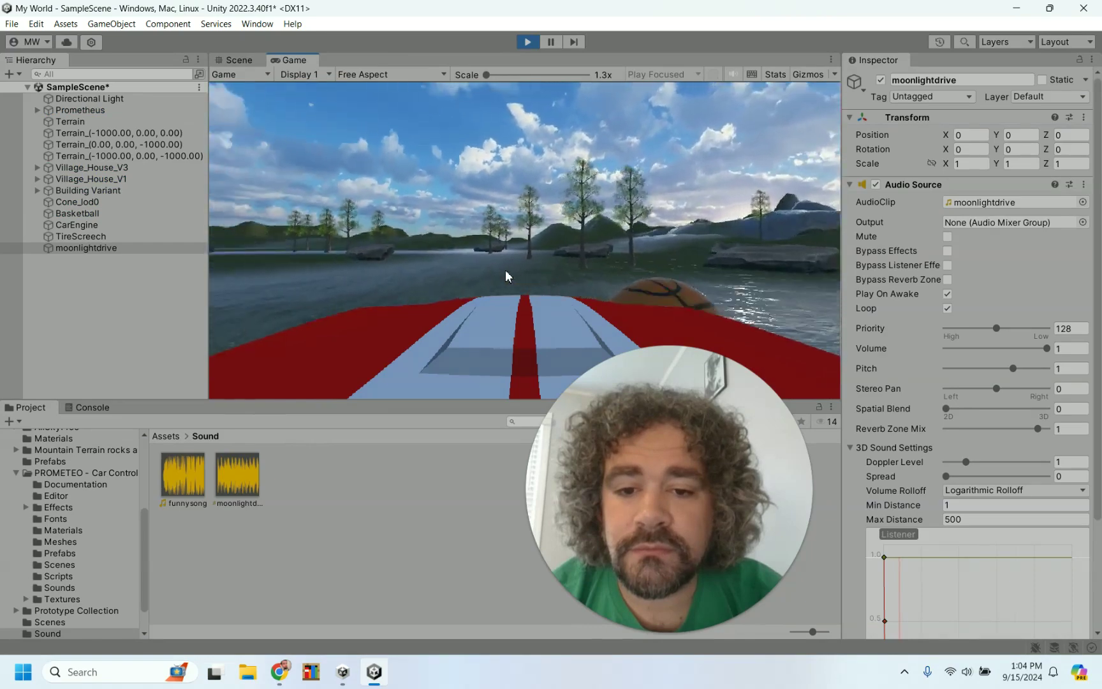
key("w")
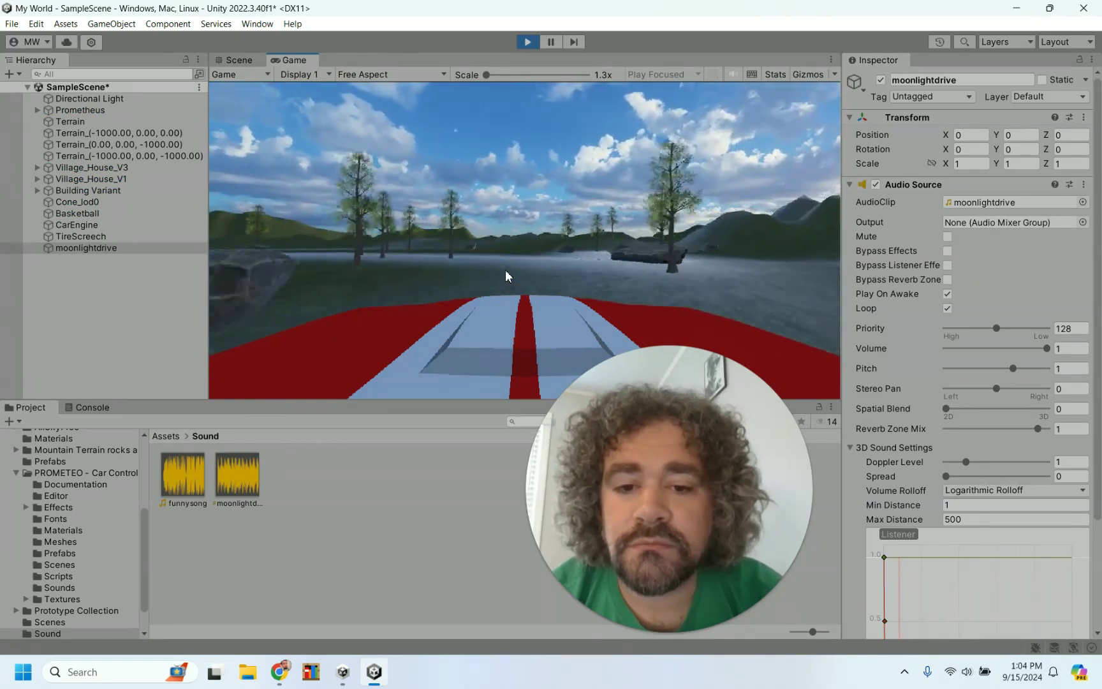
key("w")
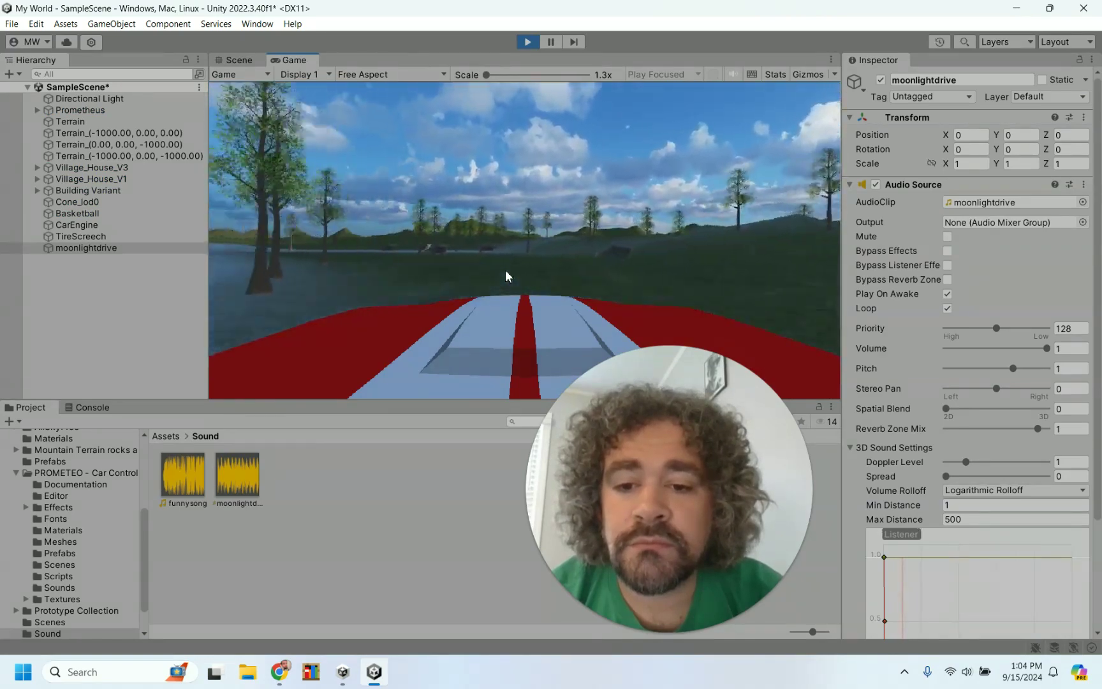
key("w")
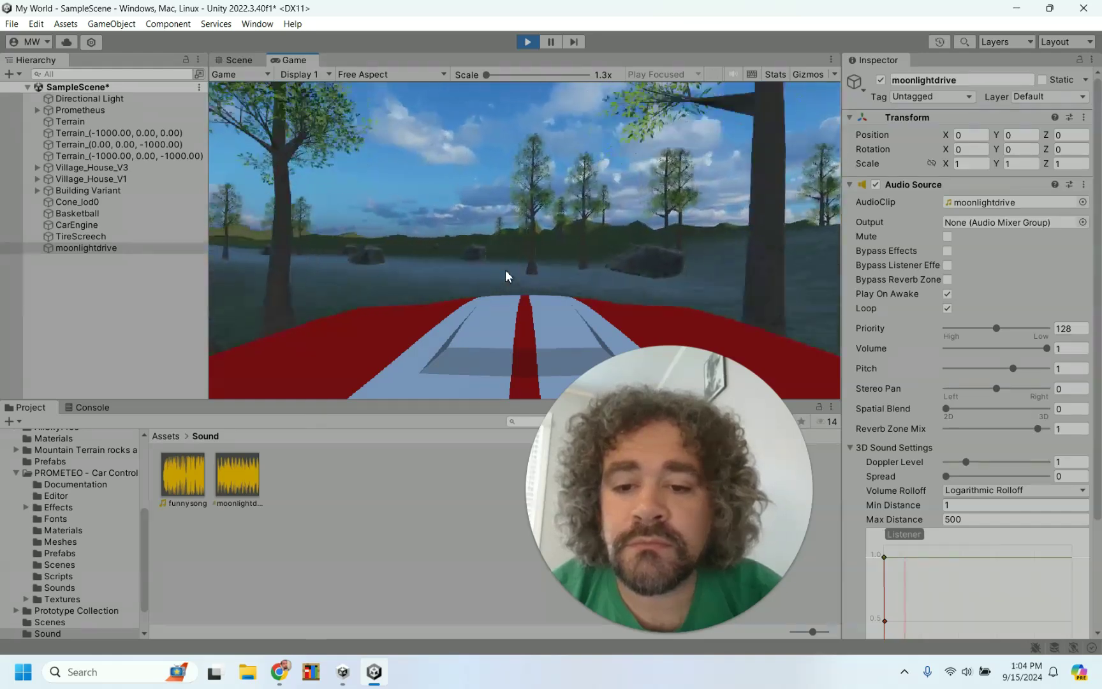
left_click(528, 42)
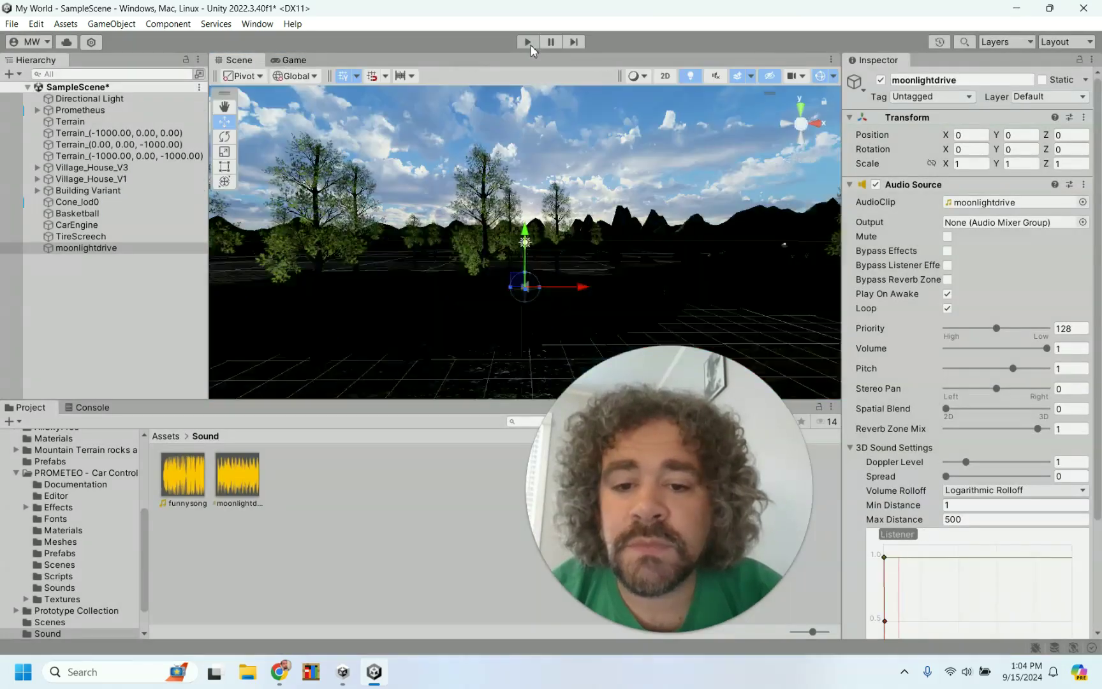
- Lower the CarEngine Audio Source volume to about 0.494 and play-test the sound balance while driving forward
left_click(90, 225)
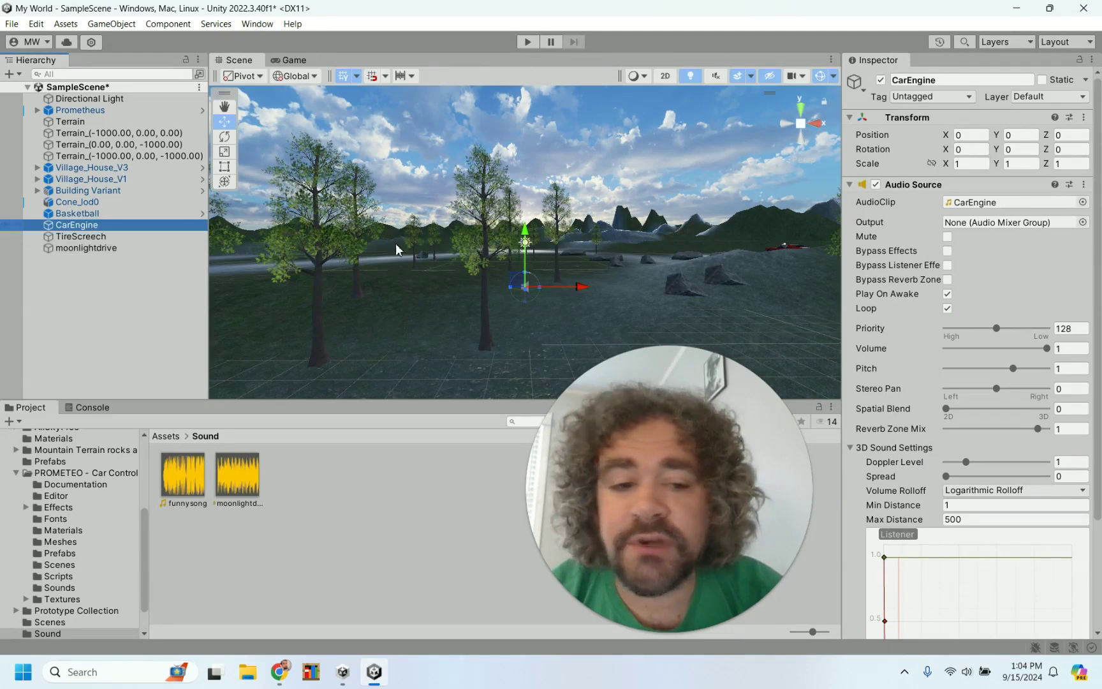
left_click(996, 348)
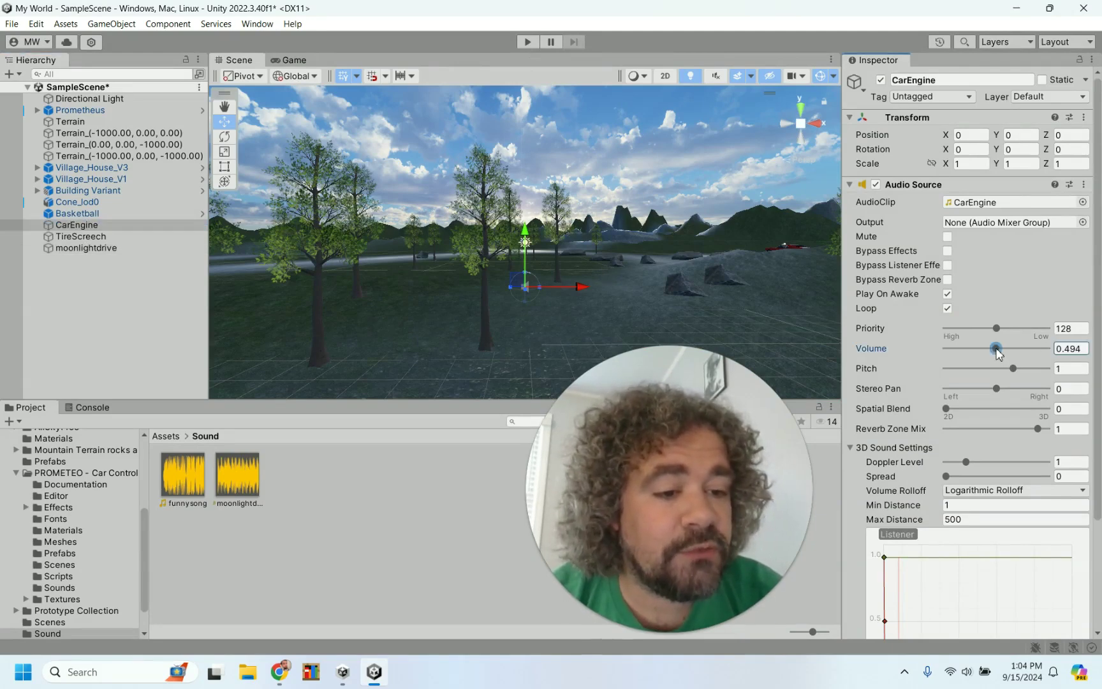
left_click(527, 42)
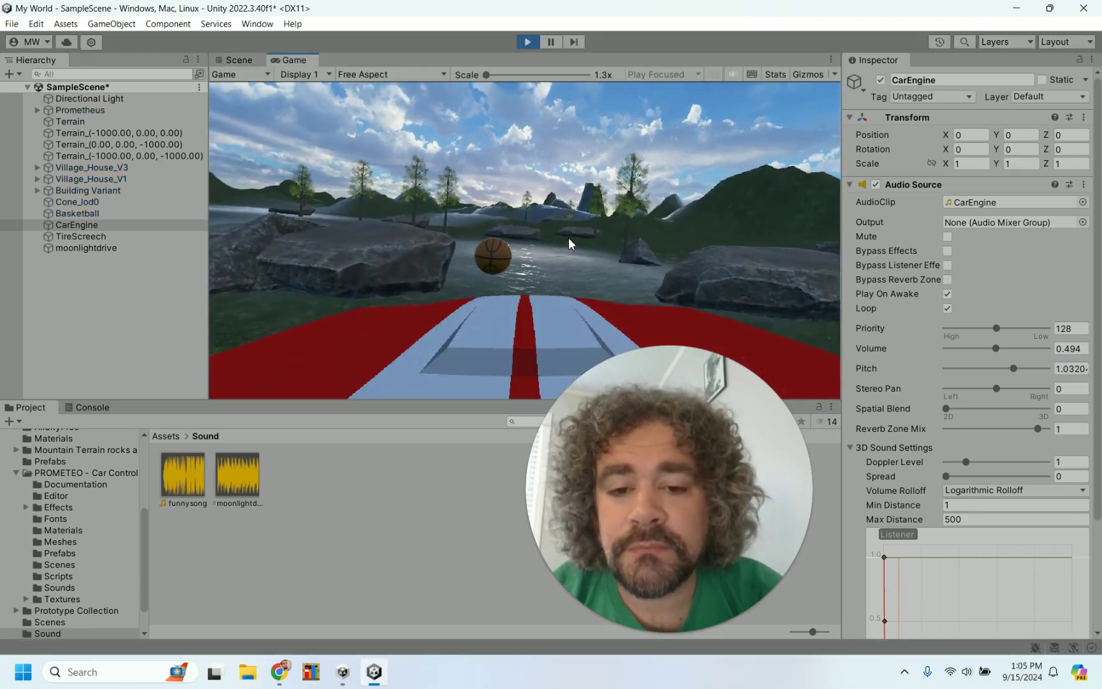
key("w")
key("w")
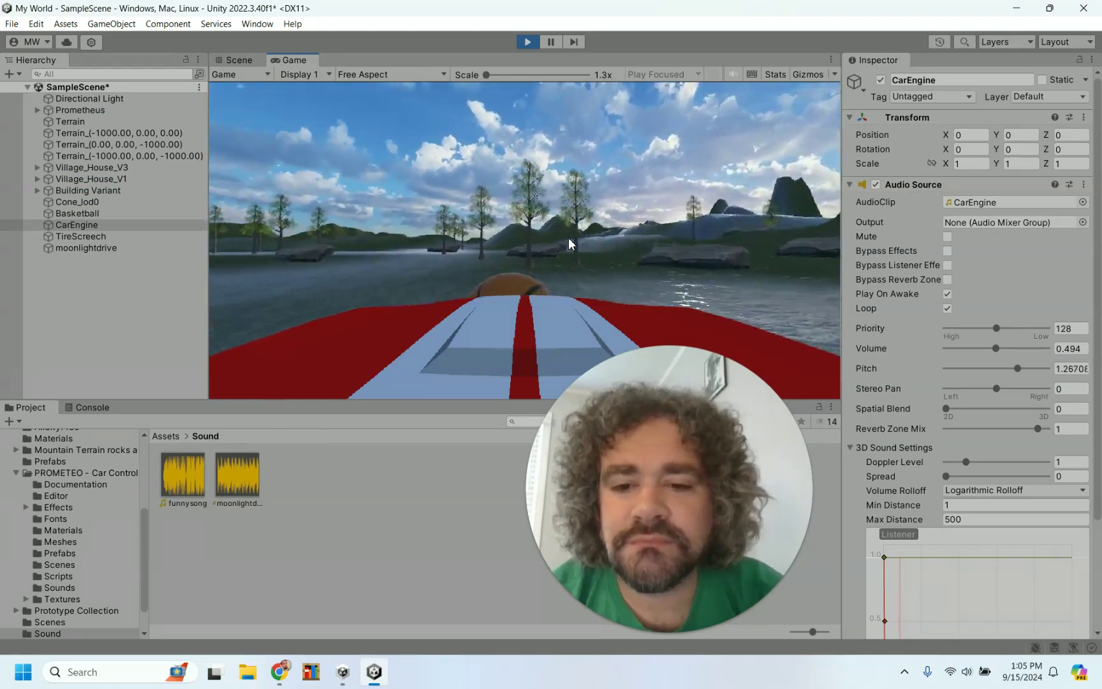
key("w")
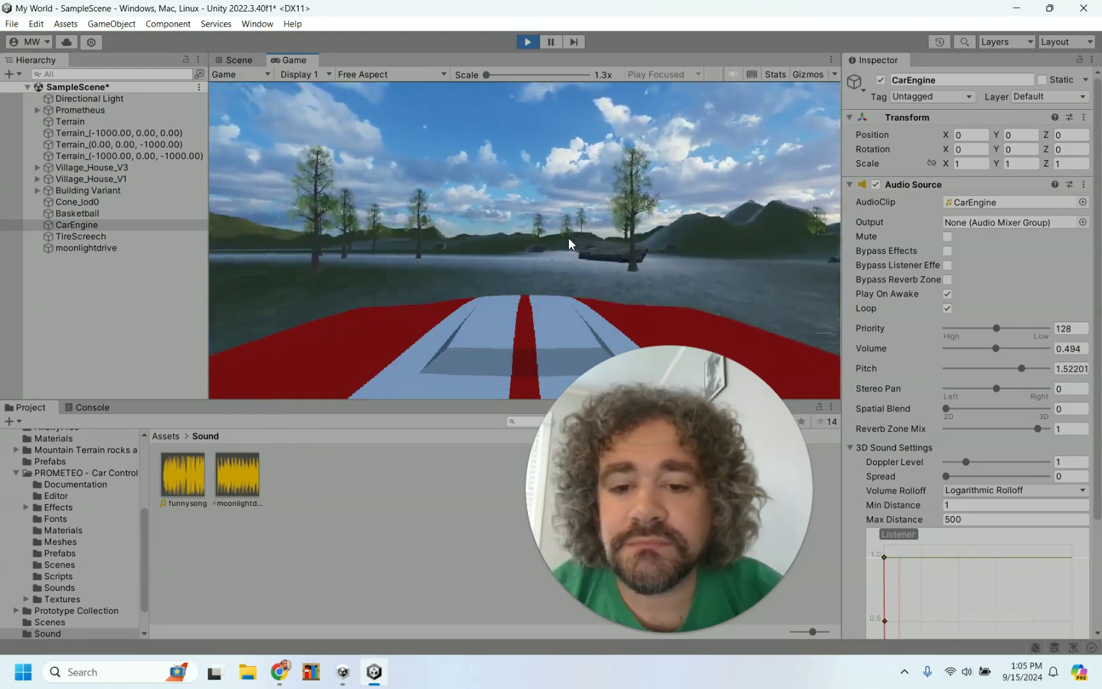
key("w")
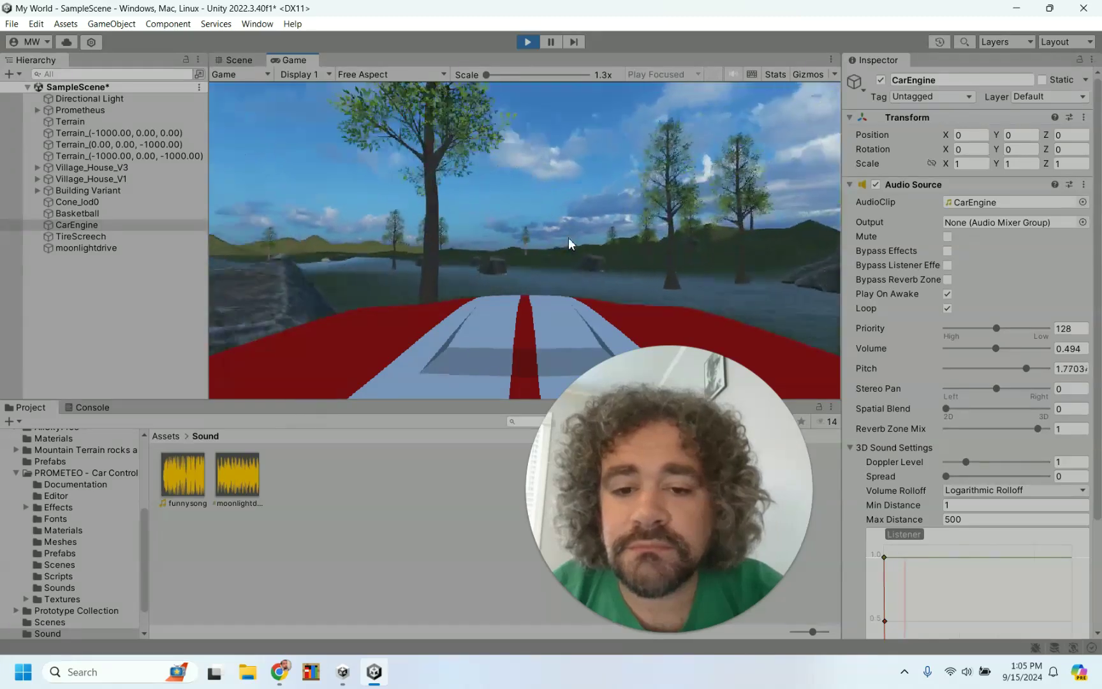
left_click(527, 42)
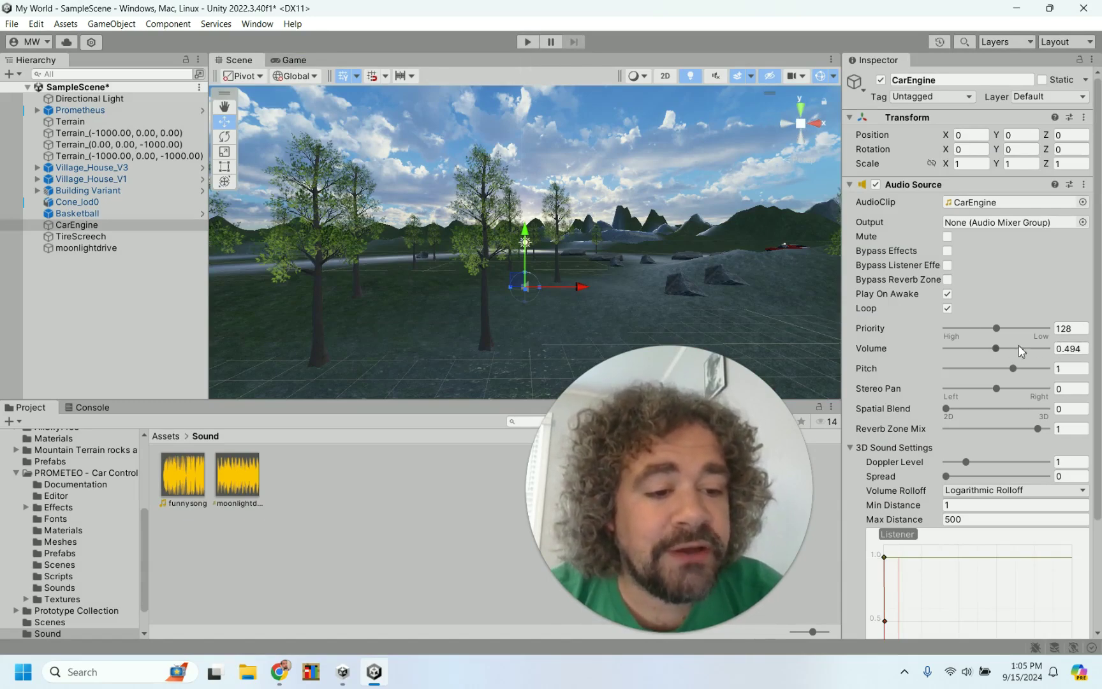
- Find the Old Radio asset in the Package Manager's My Assets by searching for "radio", and download it
left_click(121, 248)
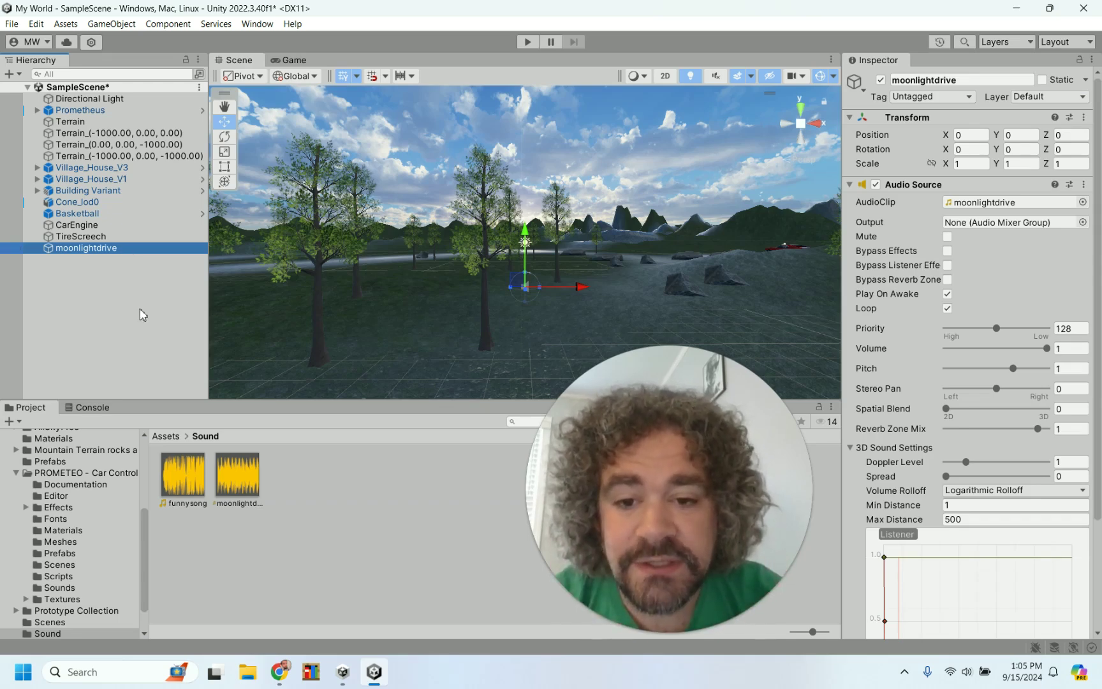
left_click(257, 24)
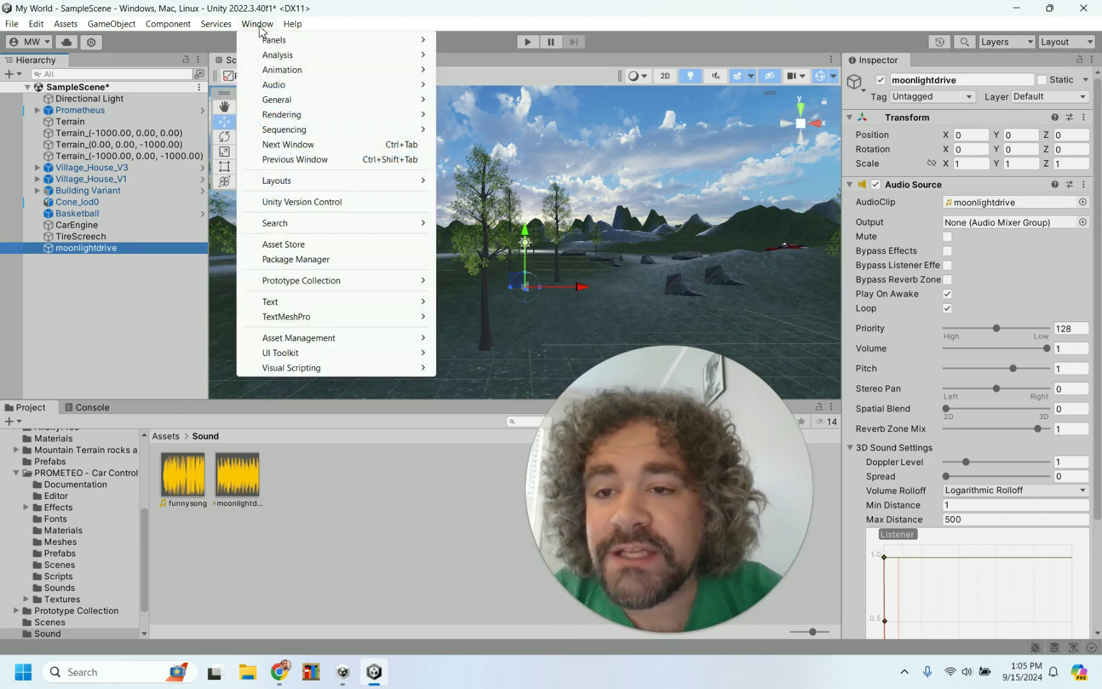
left_click(290, 259)
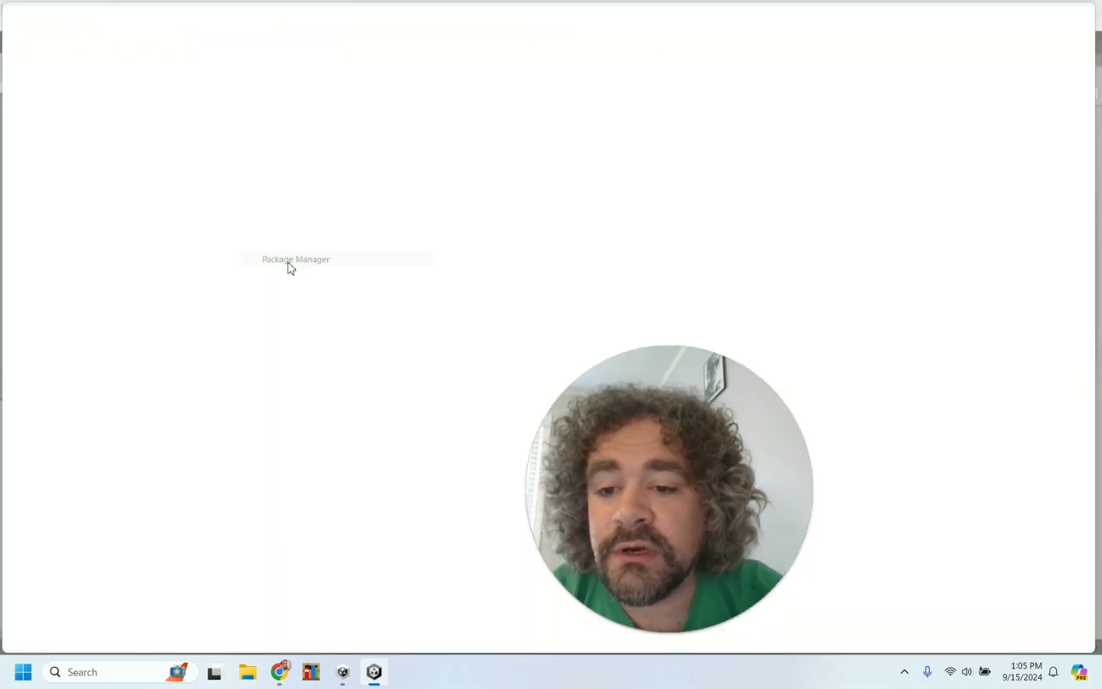
left_click_drag(639, 404, 988, 390)
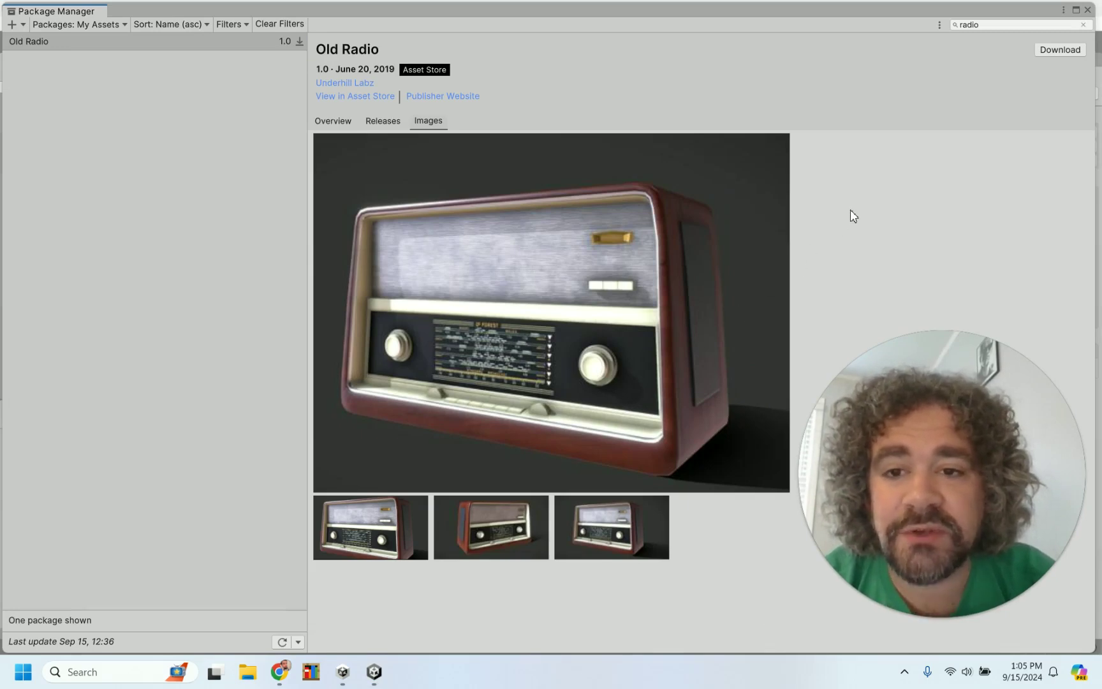
left_click(1047, 51)
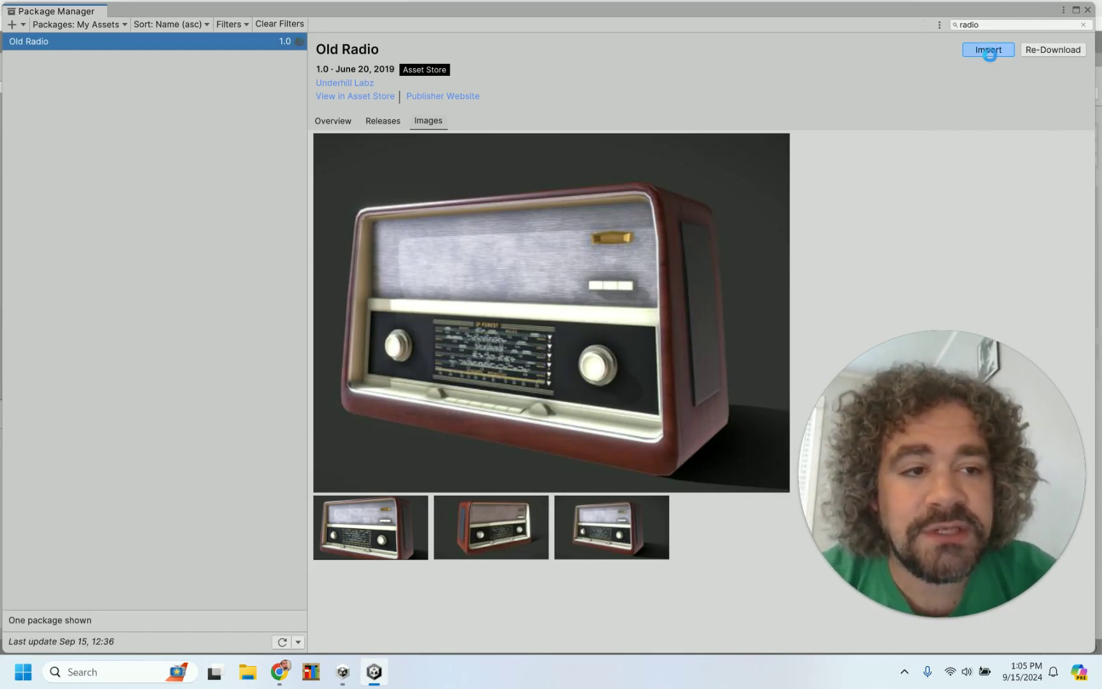
- Import all files of the Old Radio package into the project and close the Package Manager
left_click(989, 51)
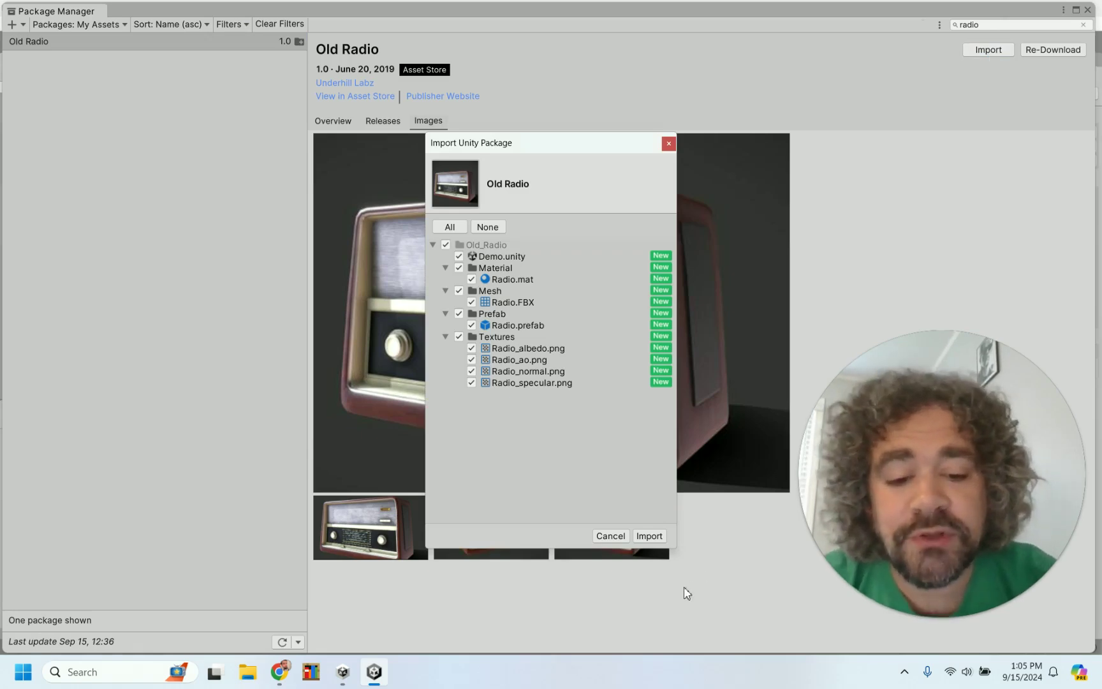
left_click(648, 535)
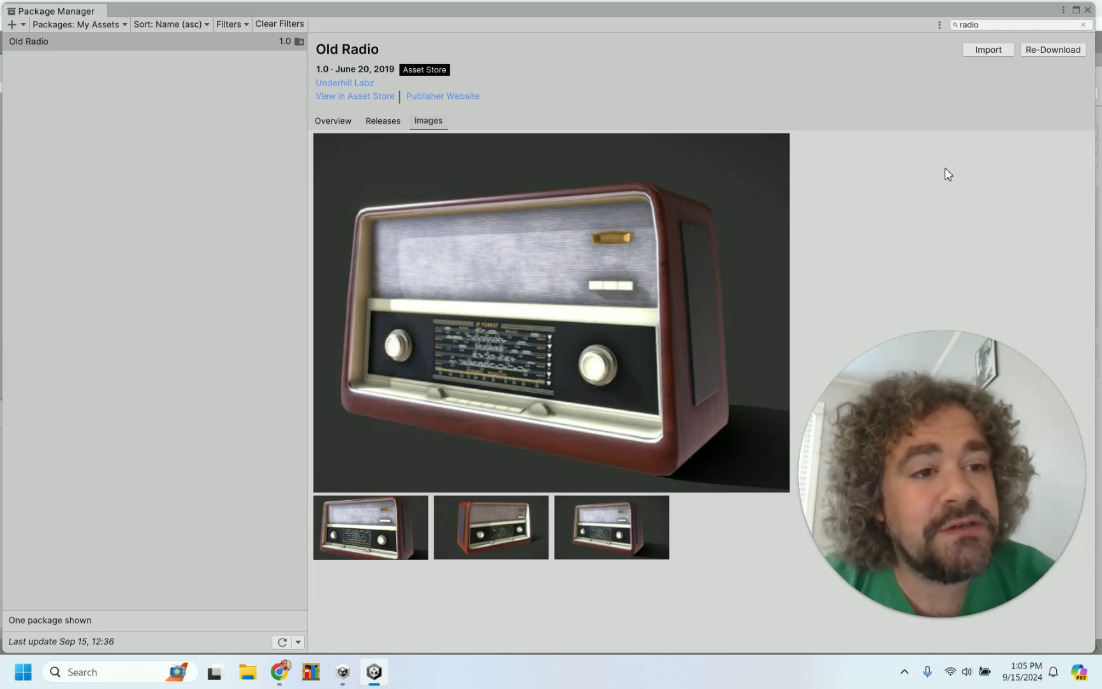
left_click(1088, 10)
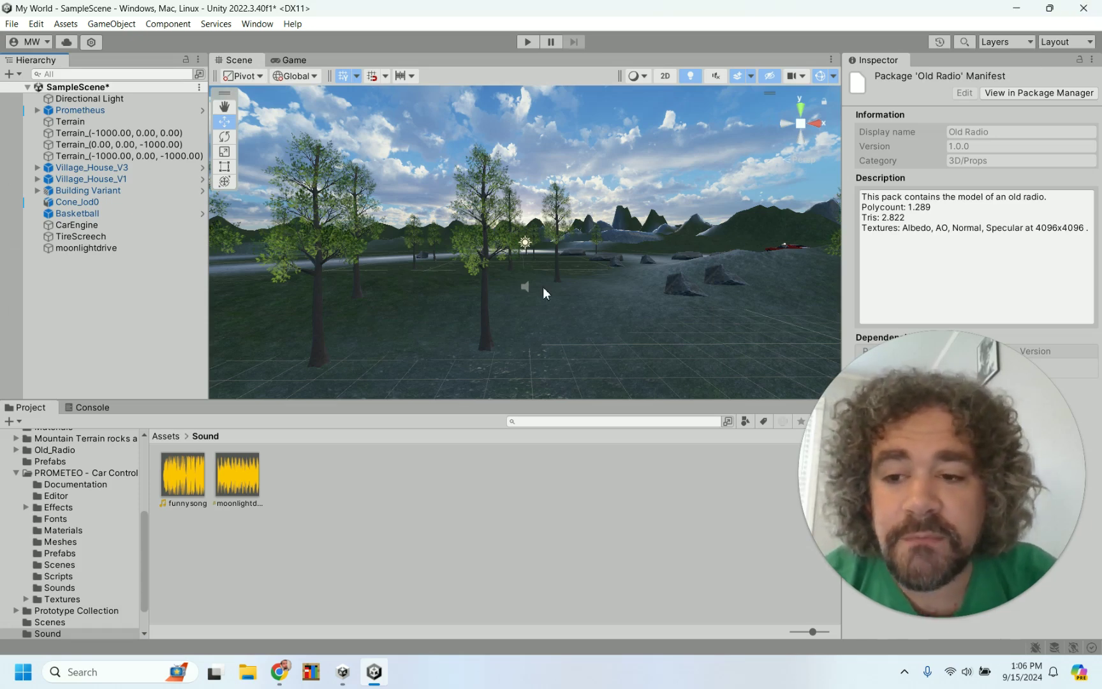
- Place the Radio prefab on the lowest step of the domed building, near the traffic cone
scroll(70, 475, "up", 5)
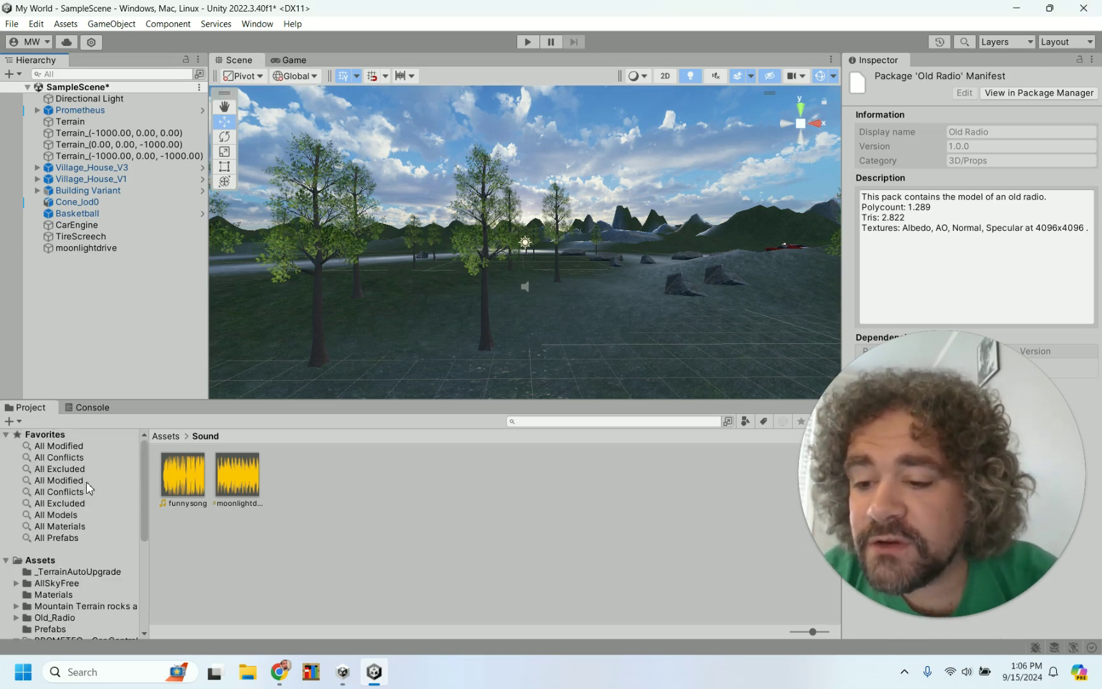
left_click(60, 538)
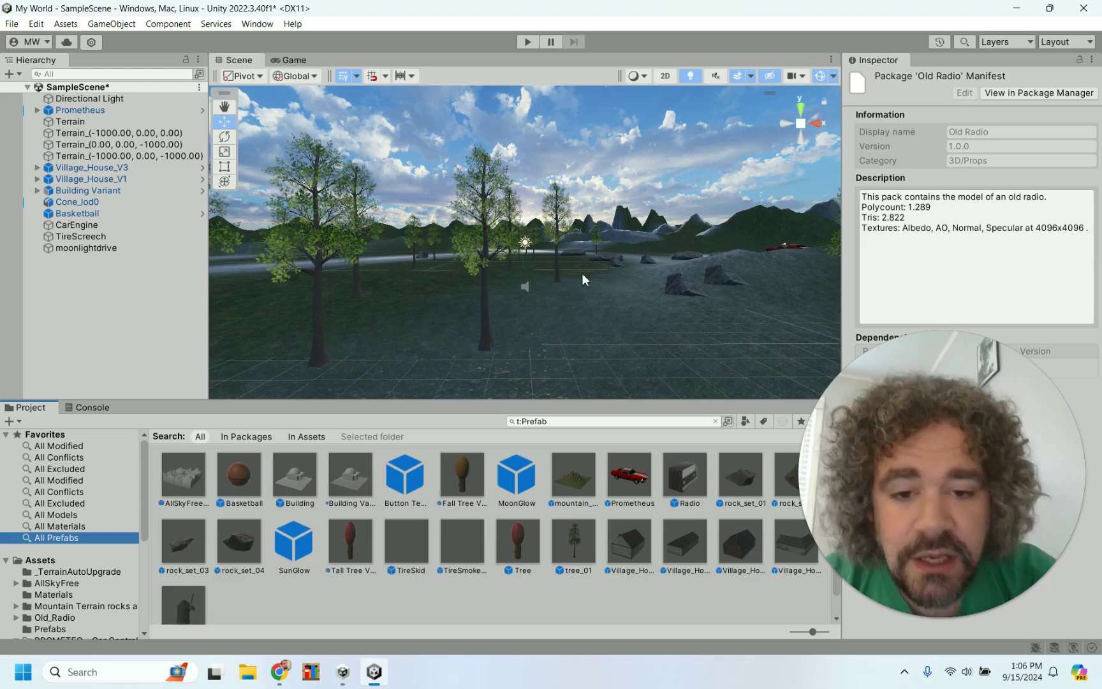
key("Up")
key("Up")
key("Up")
key("Up")
key("Up")
key("Up")
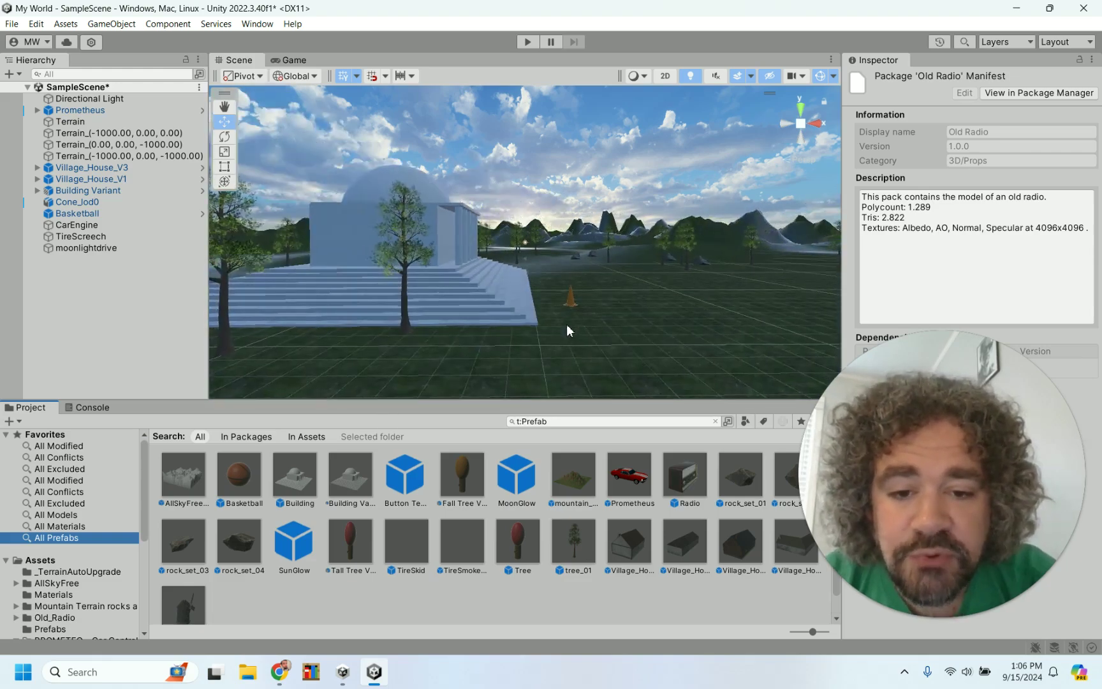
key("Up")
key("Up")
key("Up")
key("Up")
key("Up")
key("Up")
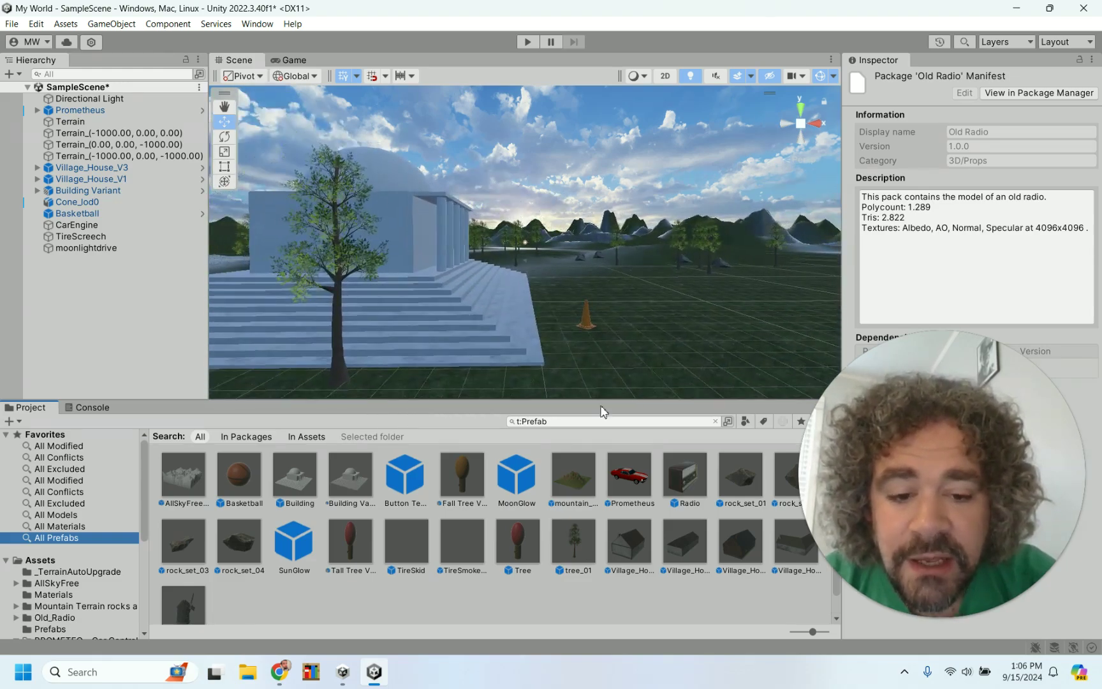
left_click(697, 488)
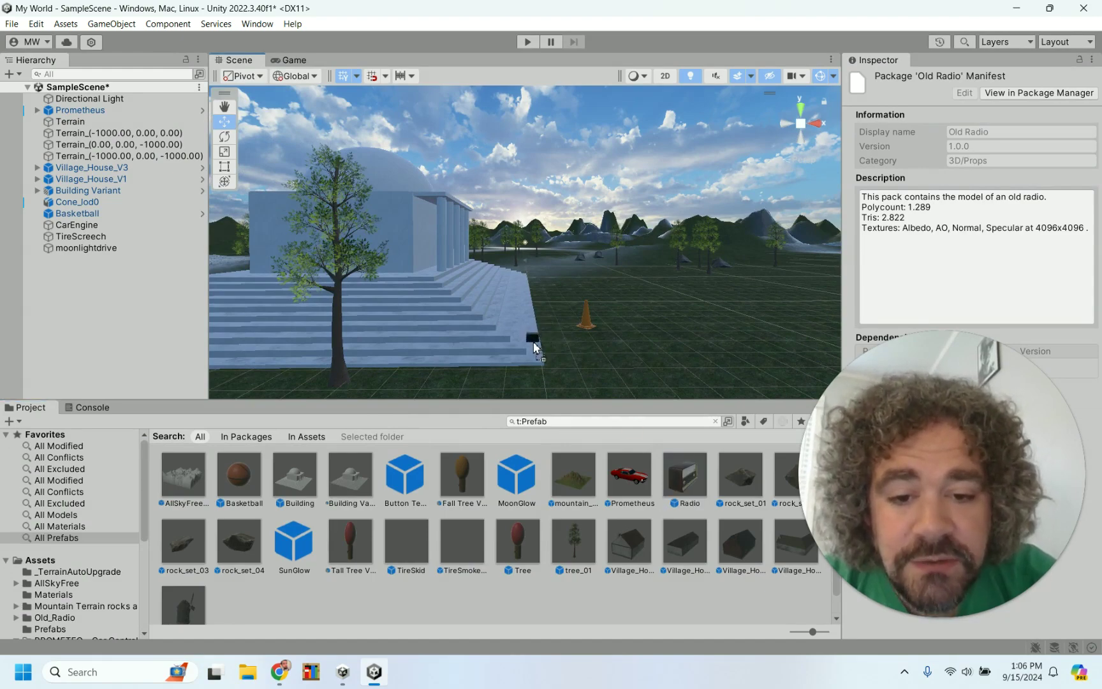
left_click_drag(533, 347, 534, 347)
key("f")
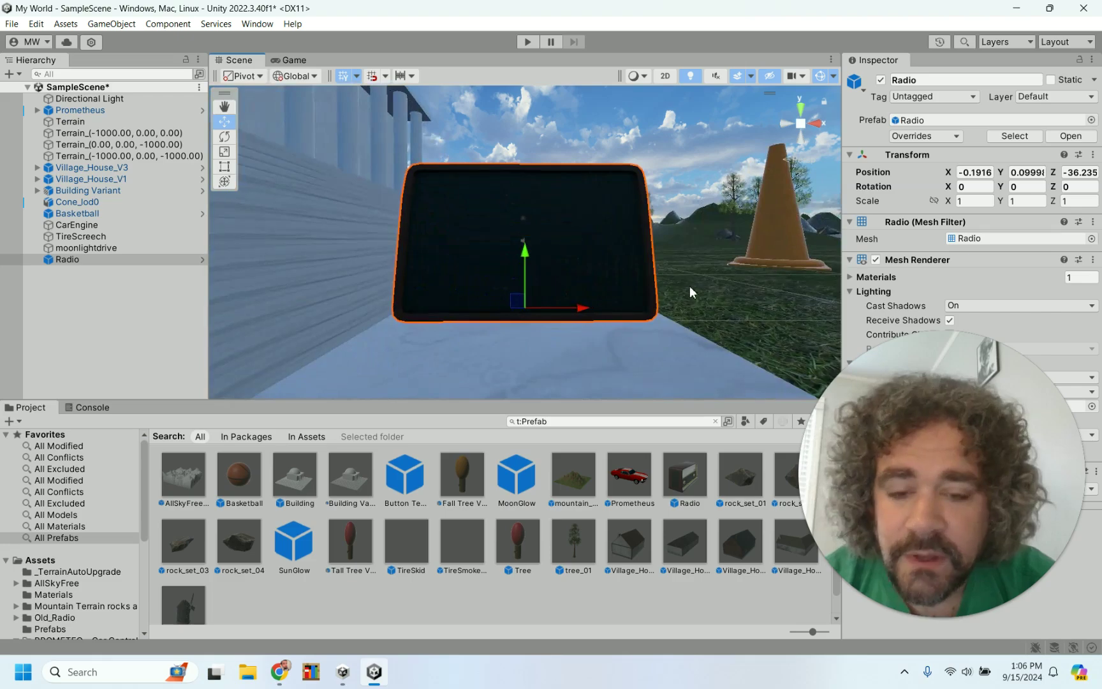
- Rotate the radio about its vertical axis so its front faces outward, and set its Y rotation to 90
left_click_drag(729, 292, 677, 300, "alt")
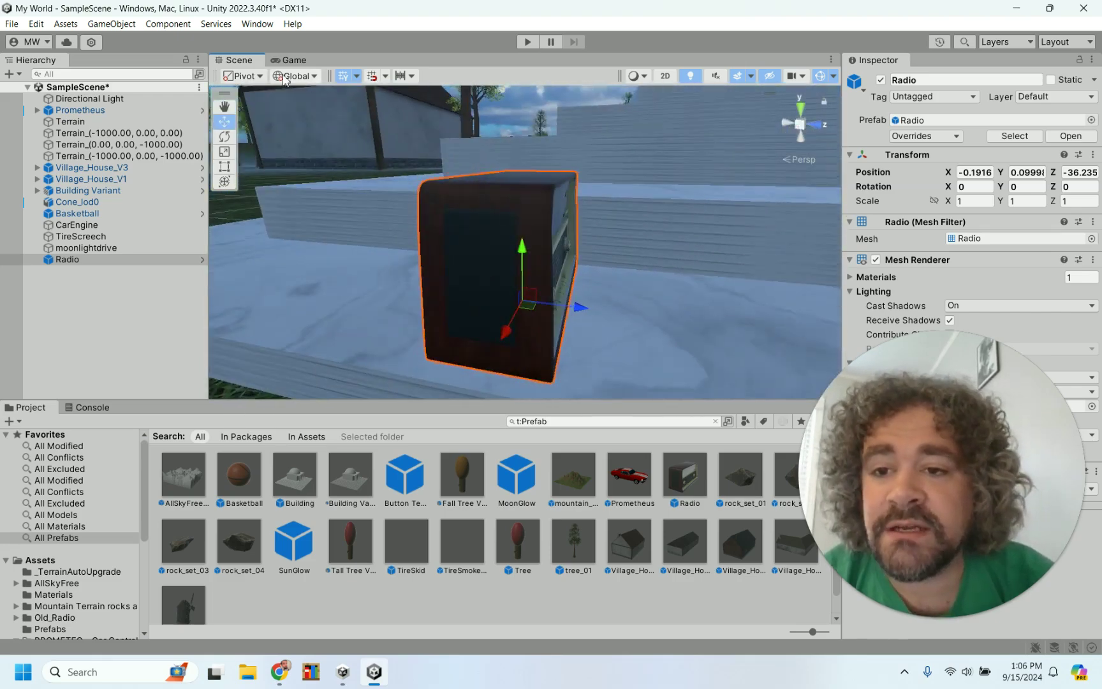
left_click(224, 136)
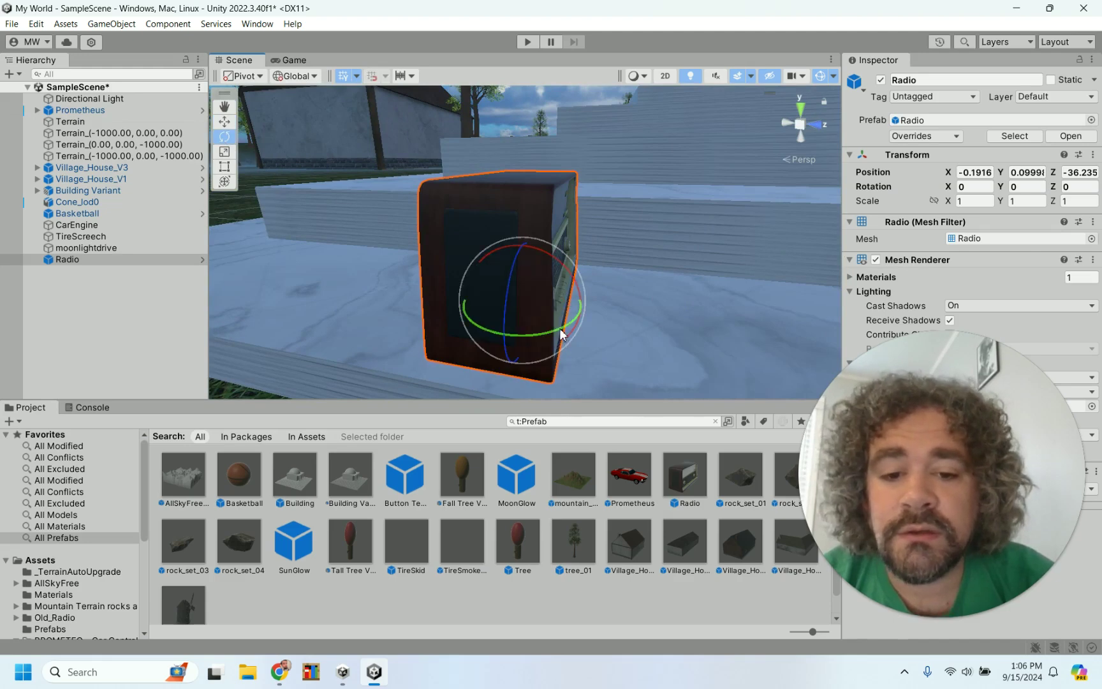
left_click_drag(561, 333, 480, 319)
left_click(1038, 191)
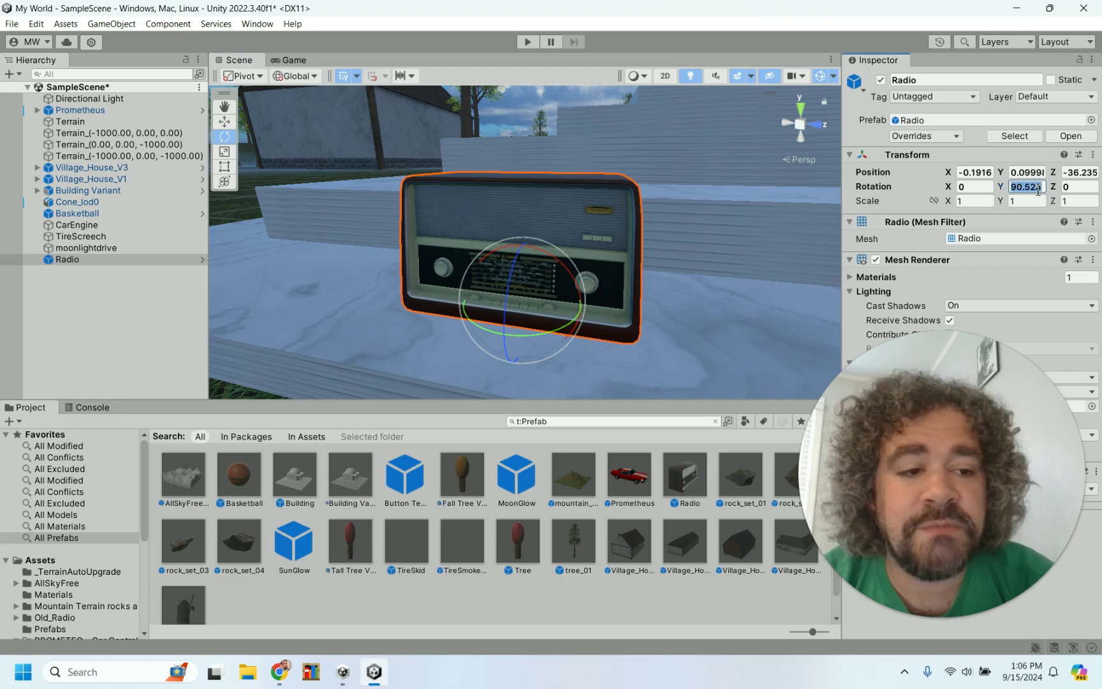
type("90")
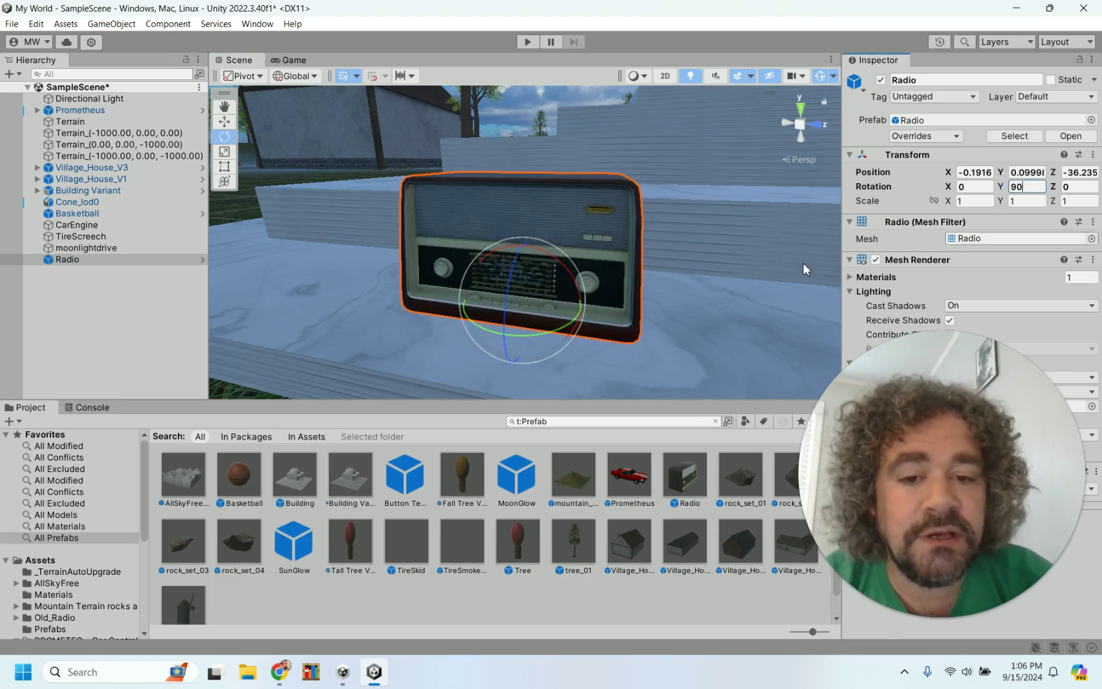
left_click(663, 297)
left_click(605, 307)
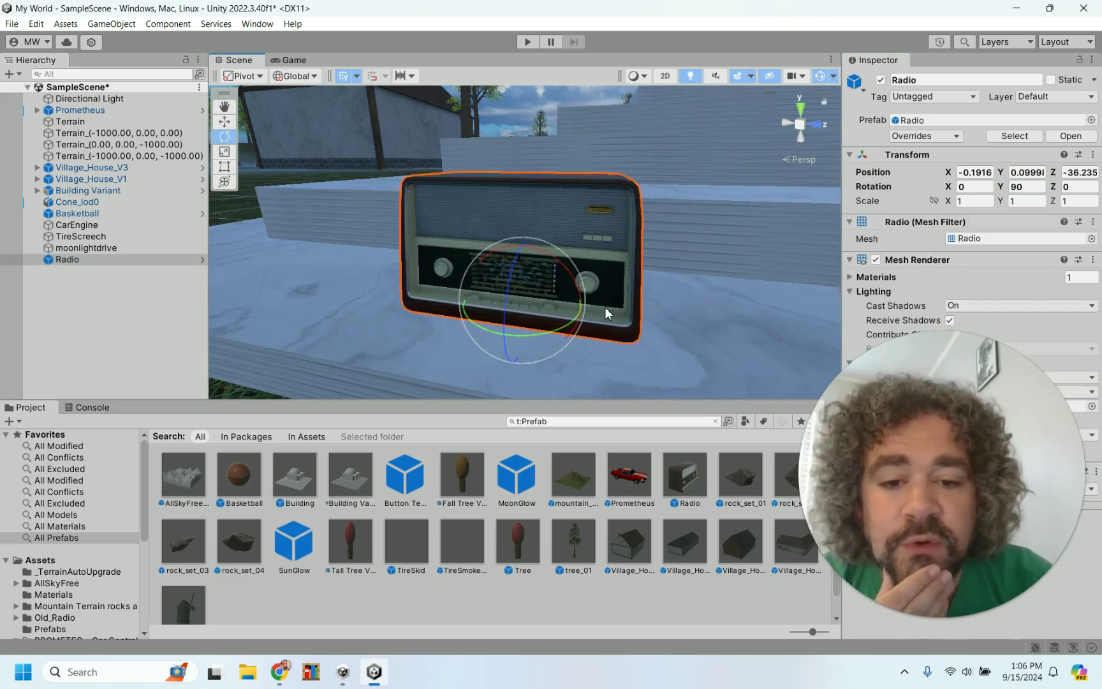
scroll(607, 288, "down", 4)
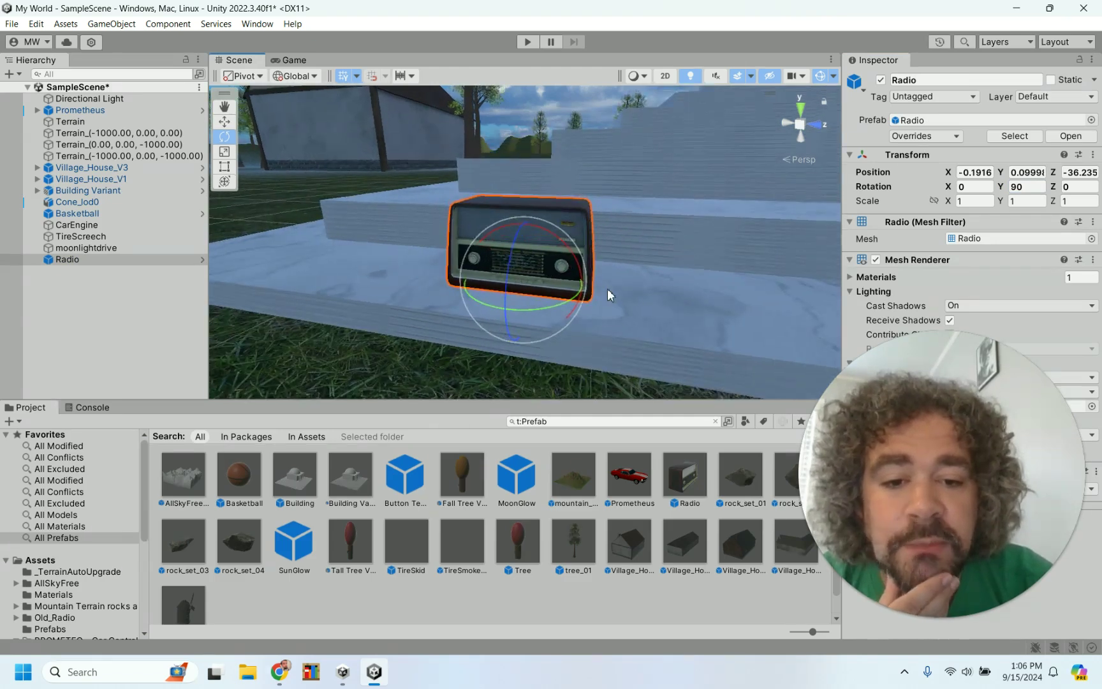
- Add an Audio Source component to the Radio object
left_click_drag(916, 352, 159, 323)
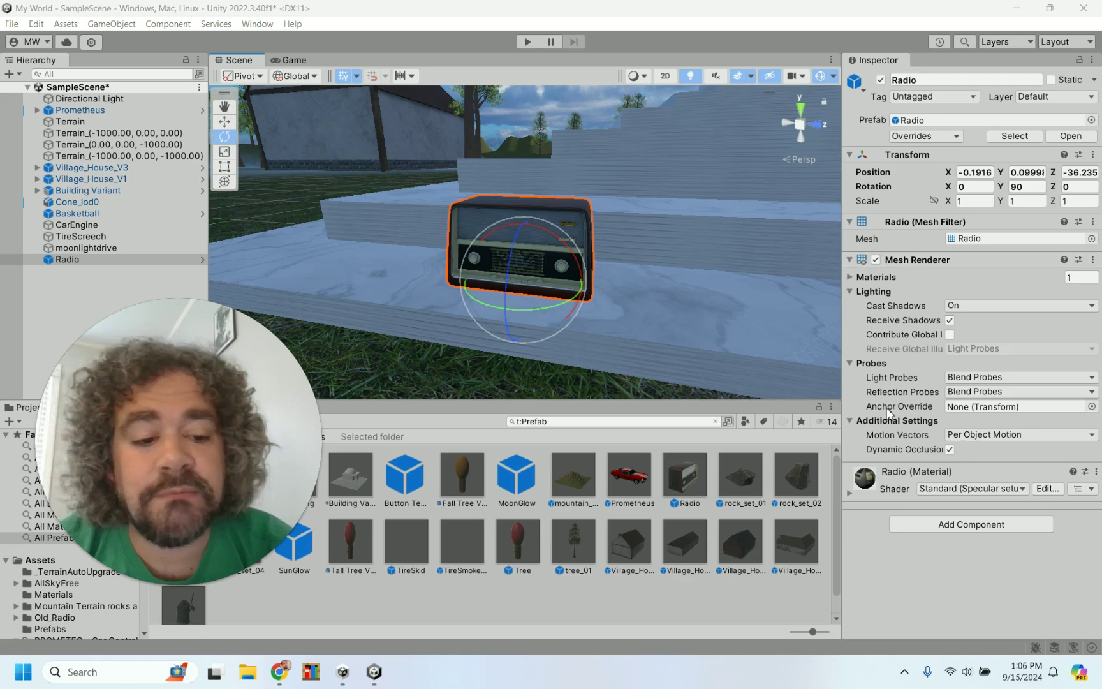
left_click(962, 530)
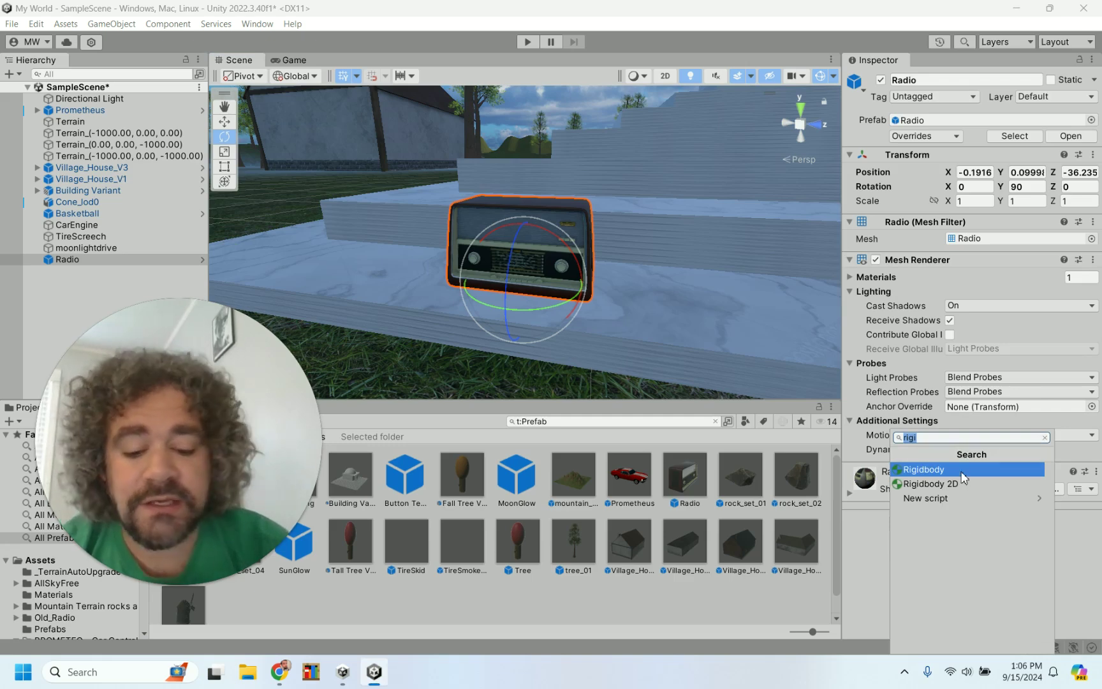
type("audio")
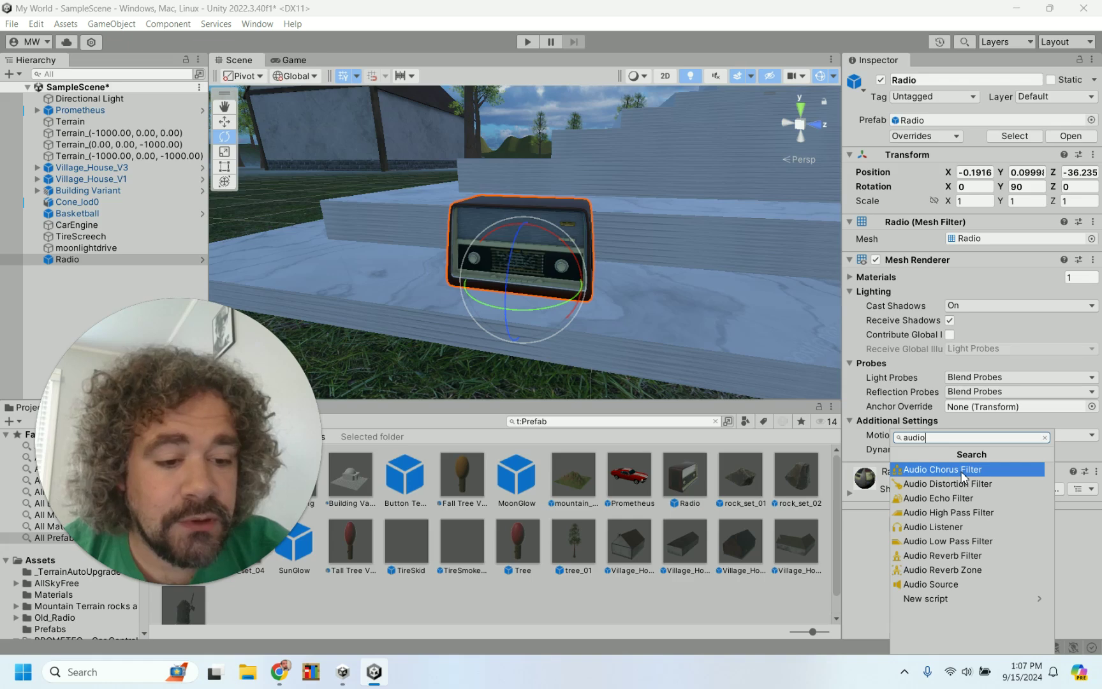
left_click(960, 584)
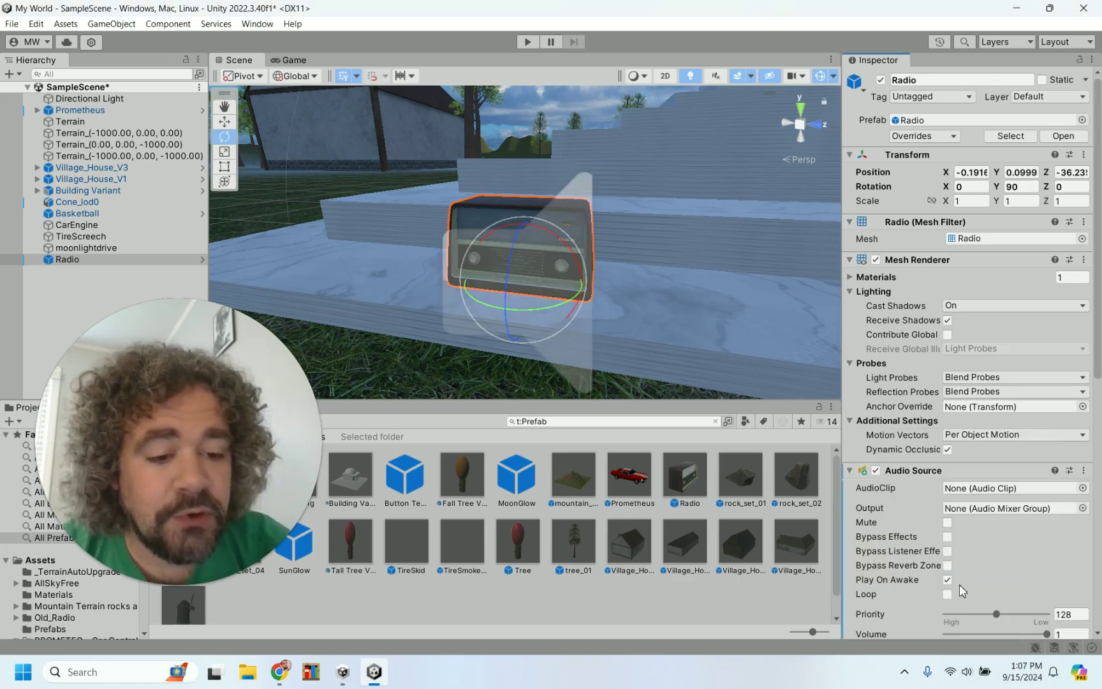
scroll(915, 516, "down", 3)
scroll(913, 512, "down", 2)
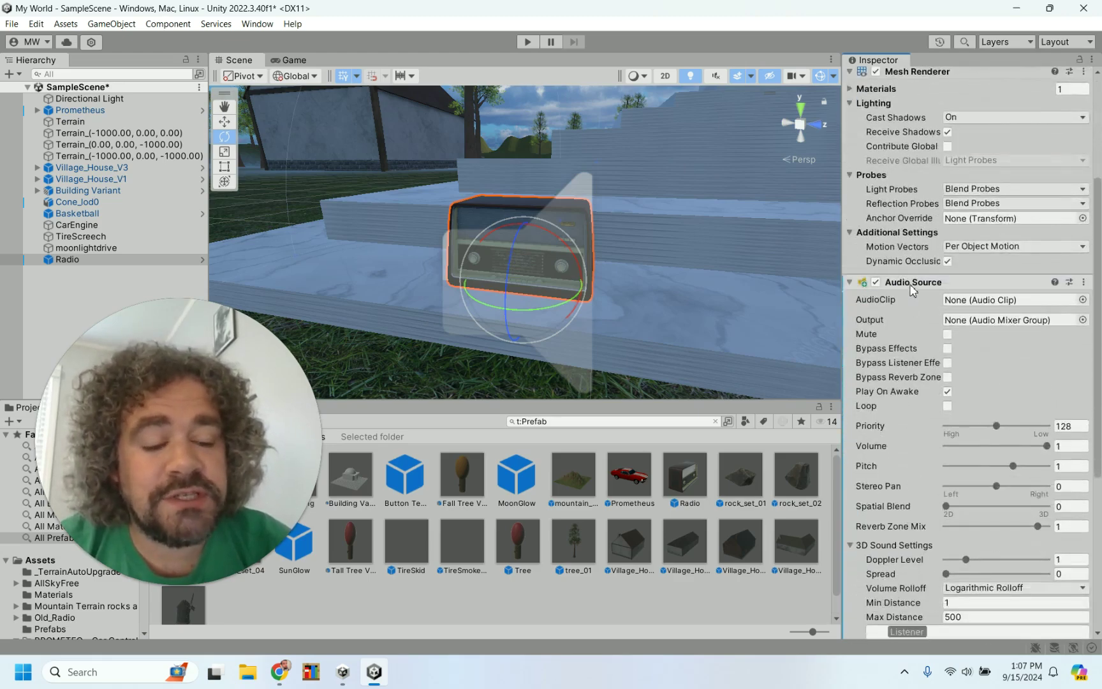
scroll(913, 290, "up", 5)
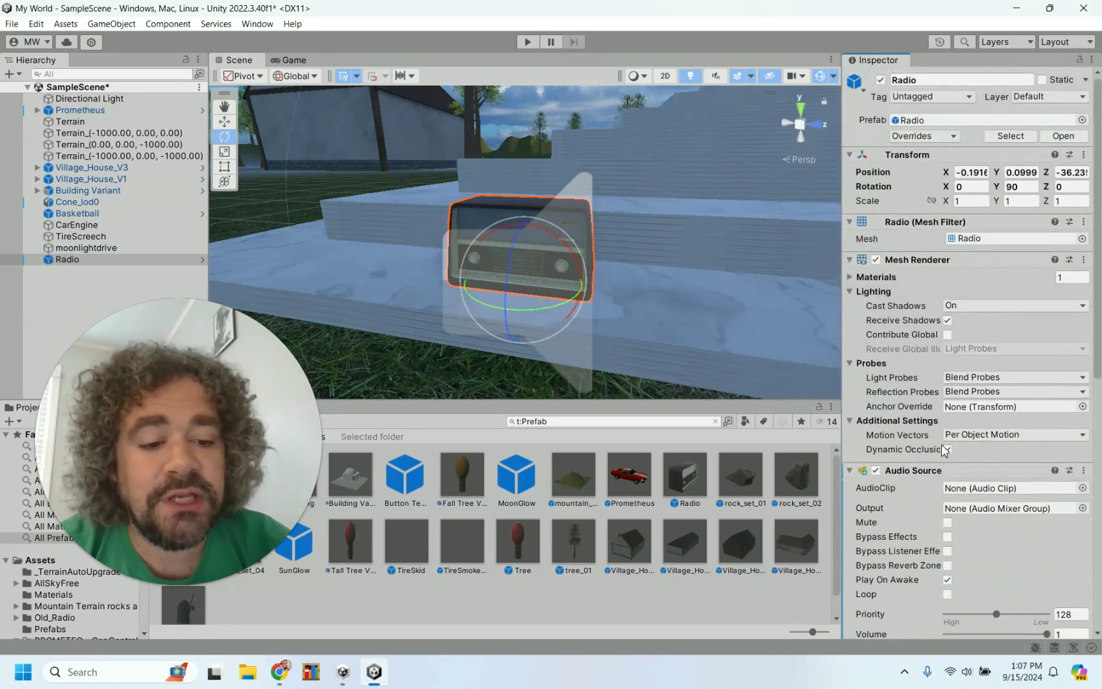
scroll(924, 485, "down", 6)
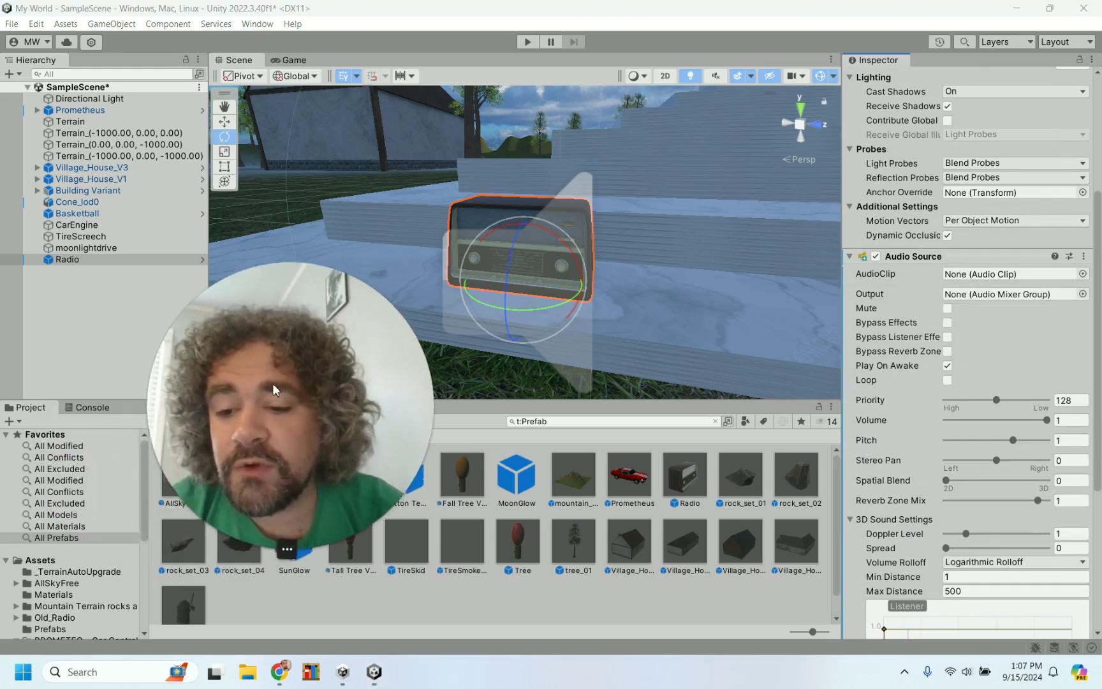
- Assign the funnysong clip from the Sound folder to the Radio's Audio Source and enable Loop
left_click(54, 559)
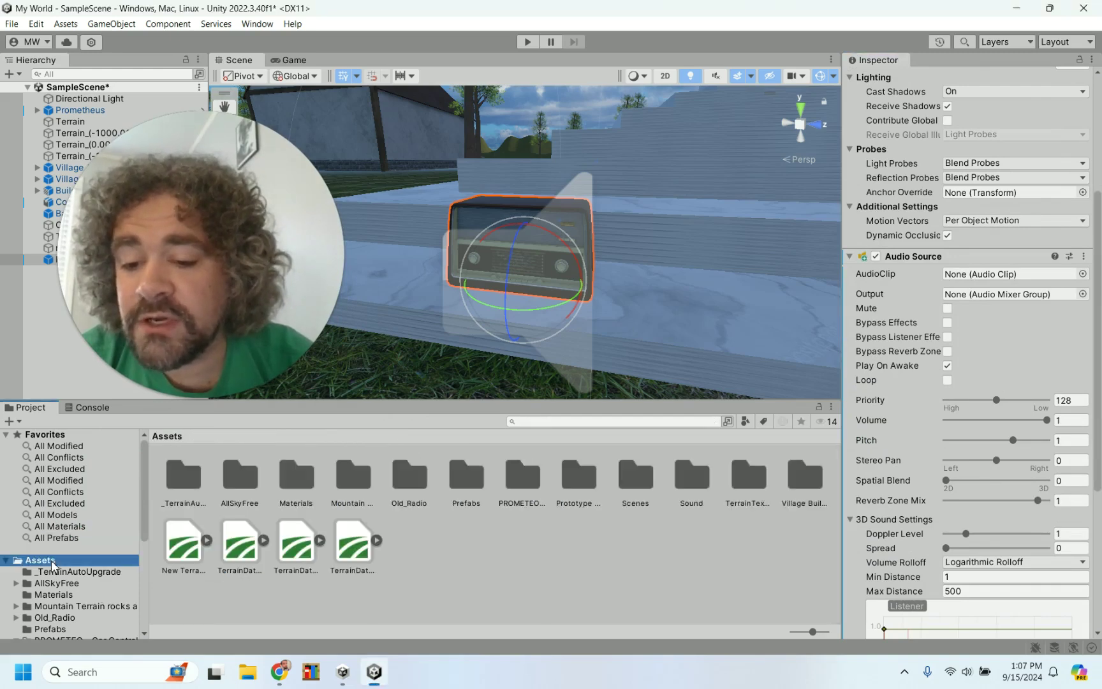
double_click(706, 484)
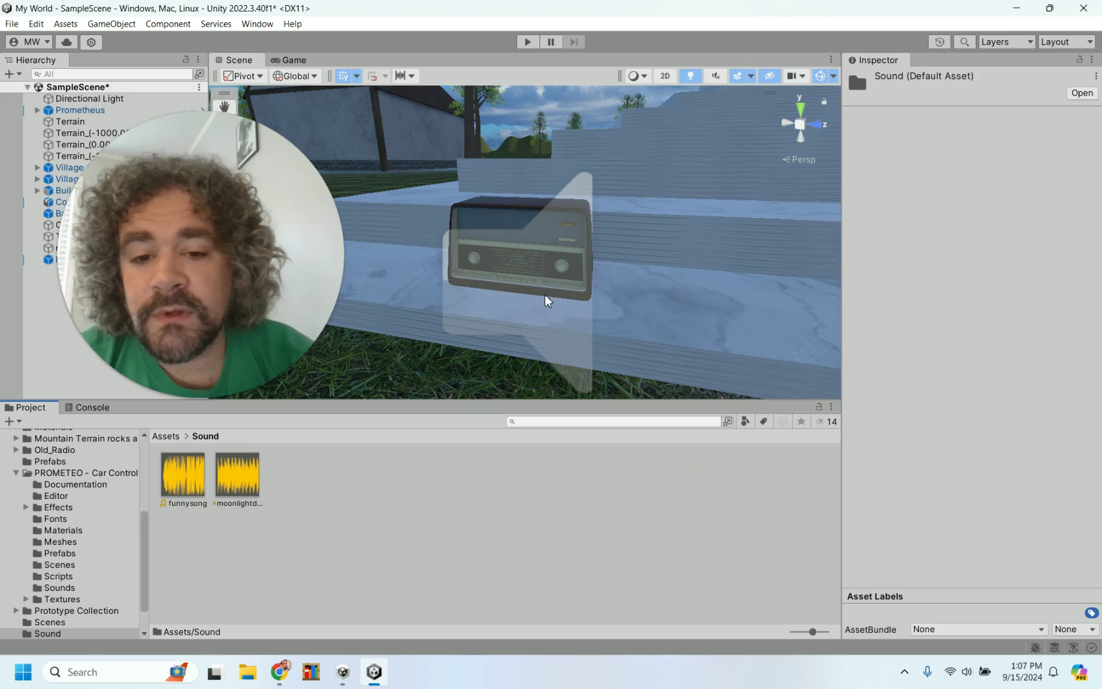
left_click(526, 240)
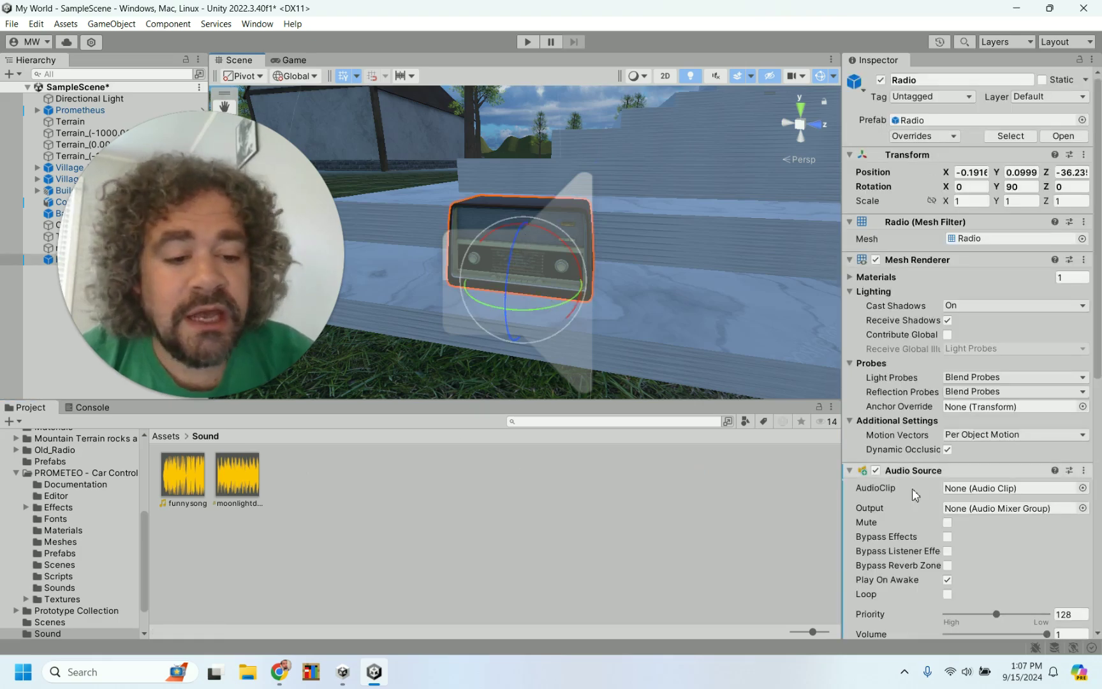
left_click(179, 486)
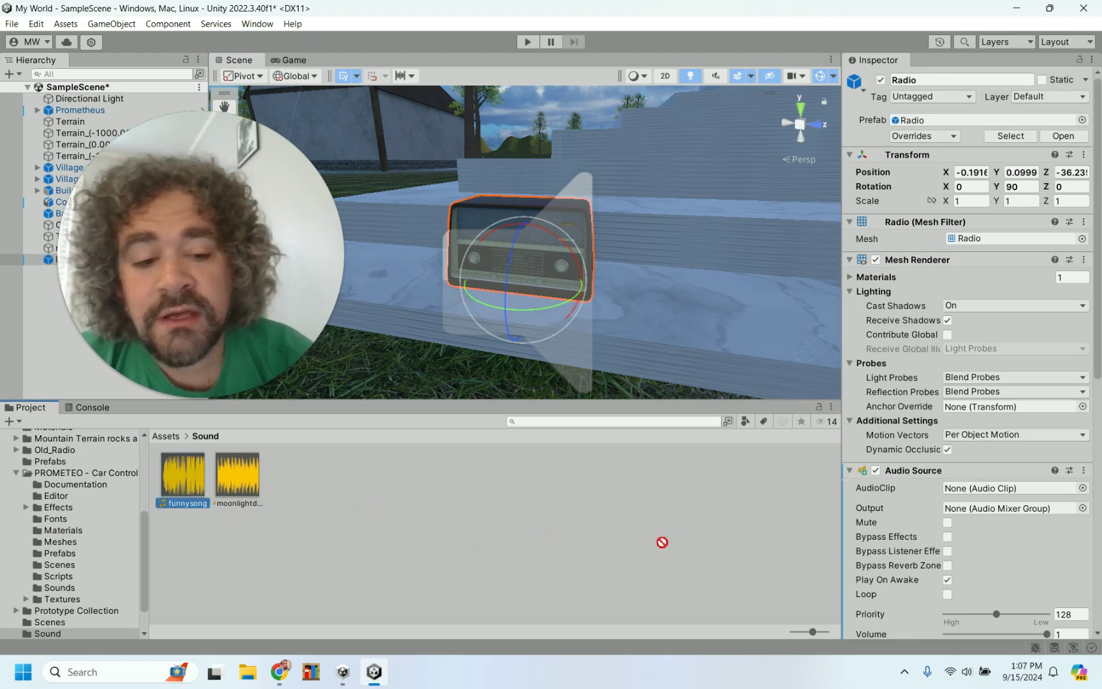
left_click_drag(830, 521, 970, 499)
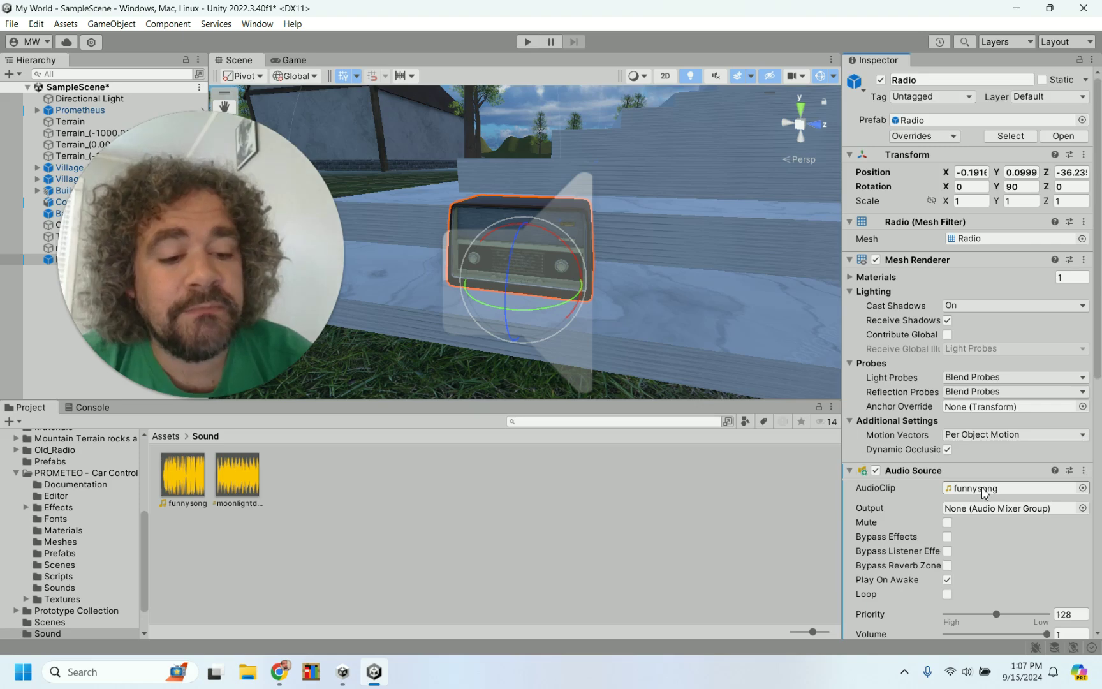
scroll(981, 487, "down", 8)
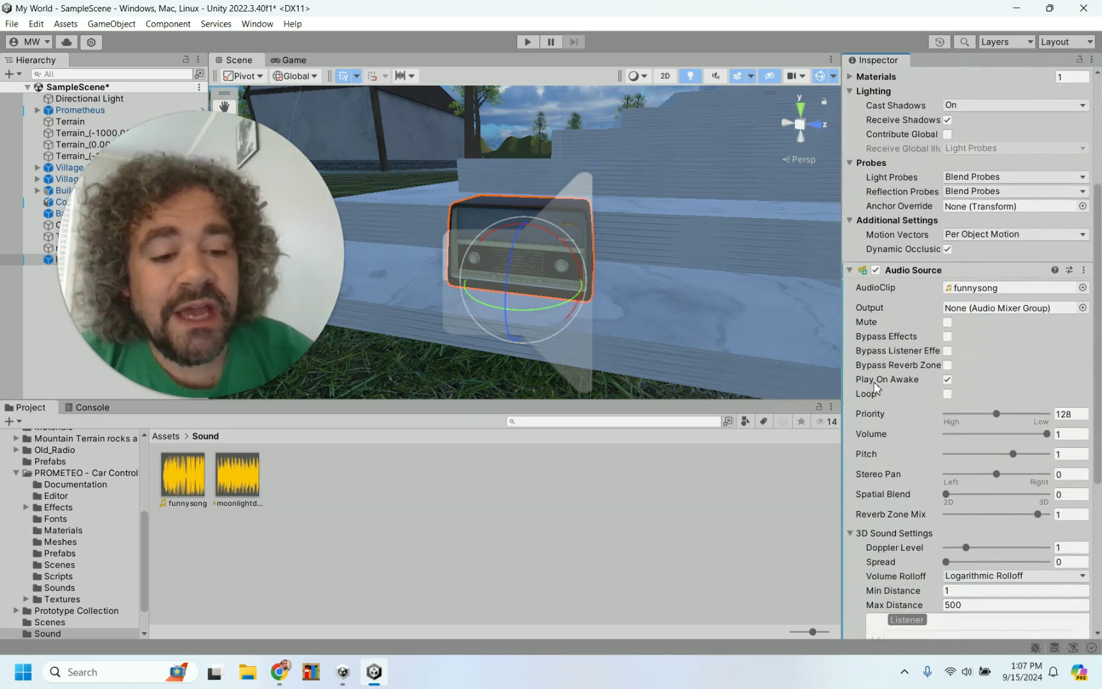
left_click(947, 393)
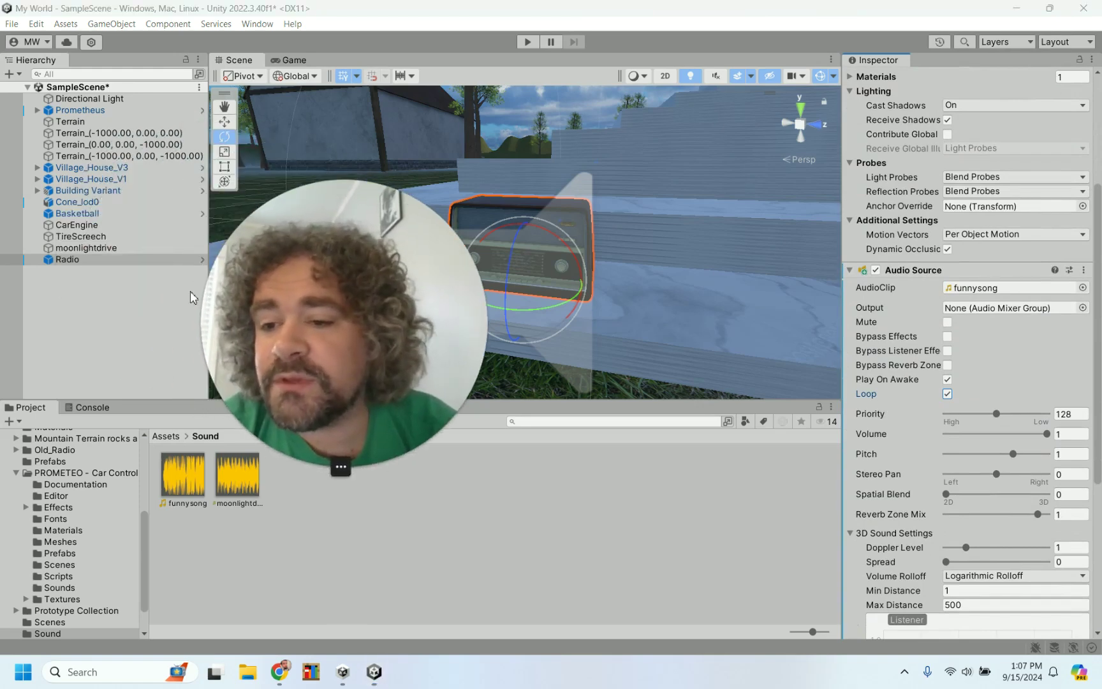
- Compare the moonlightdrive audio settings with the Radio's, and set the Radio's Spatial Blend to 1 for full 3D sound
left_click(147, 249)
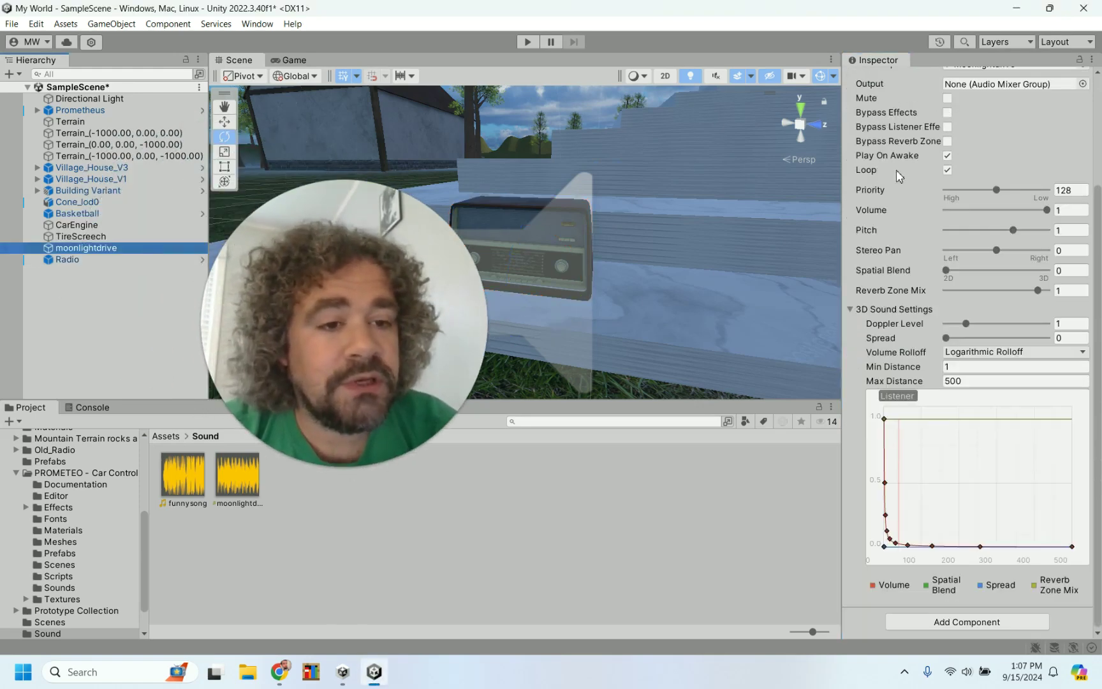
left_click(124, 261)
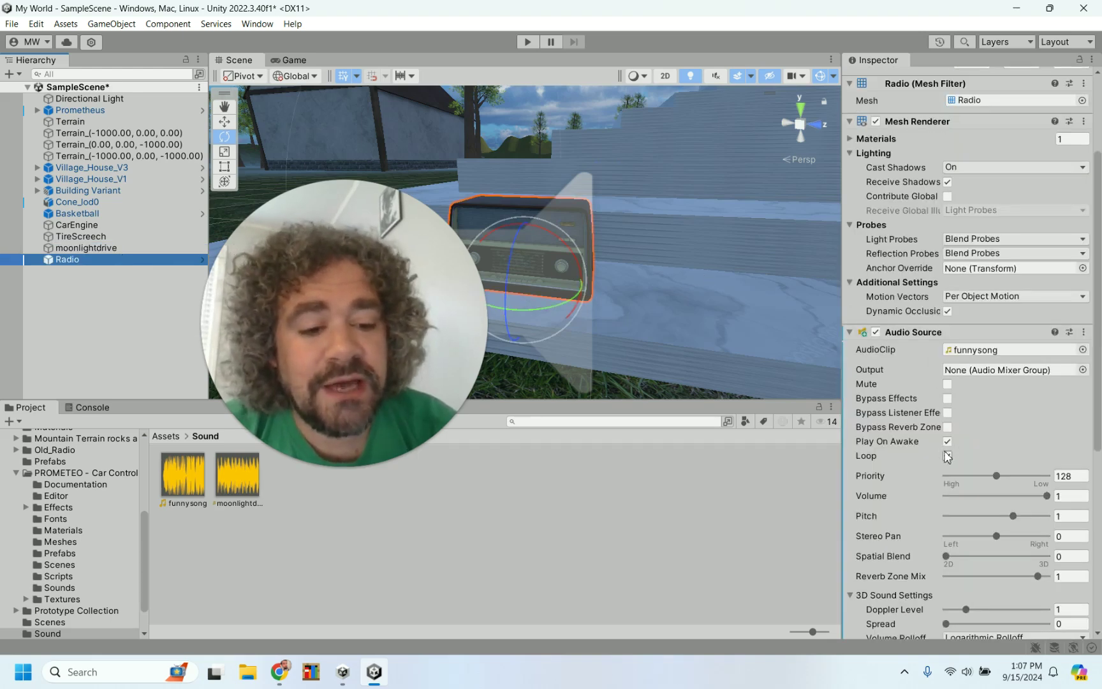
scroll(958, 446, "down", 3)
scroll(1022, 440, "down", 2)
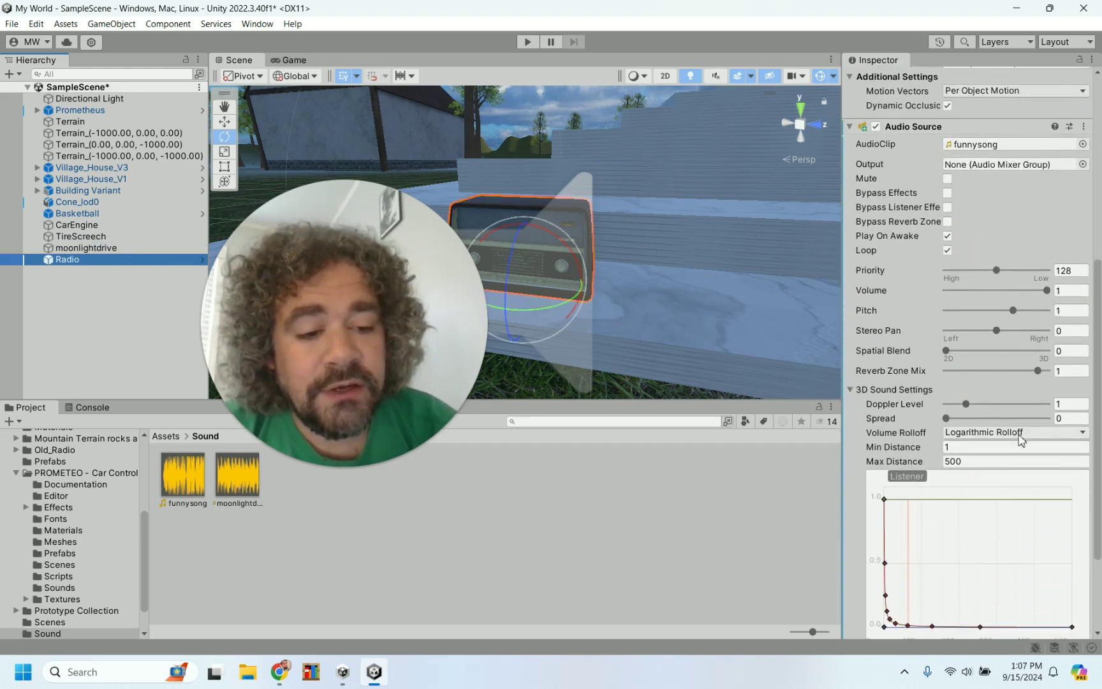
left_click_drag(356, 317, 123, 275)
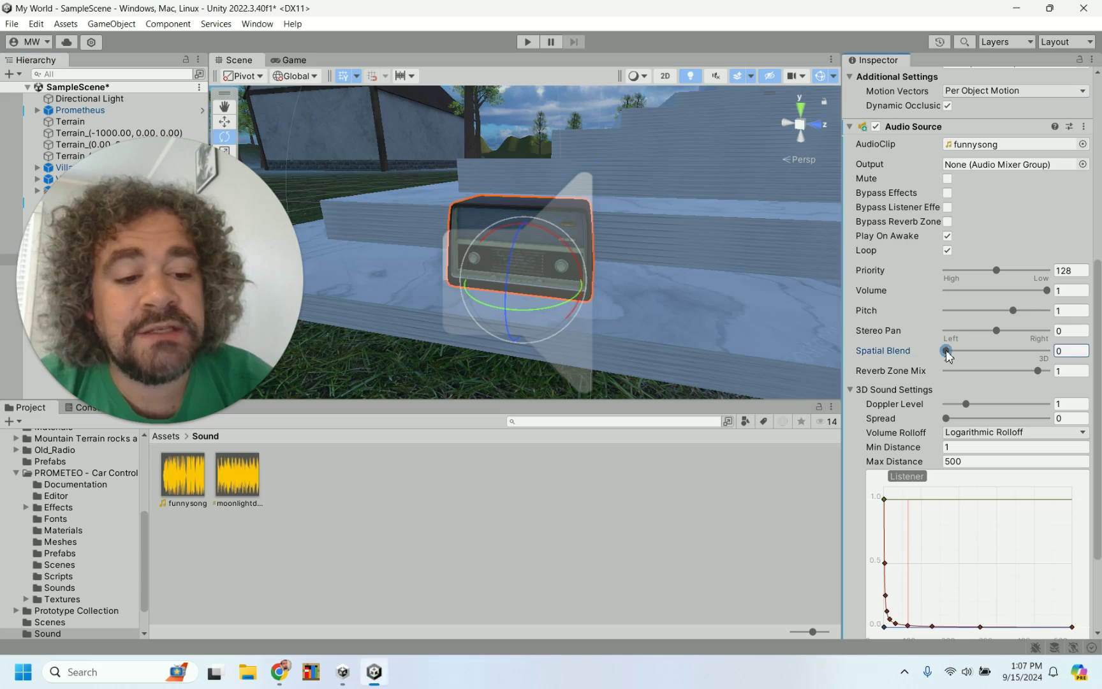
left_click_drag(947, 352, 1079, 355)
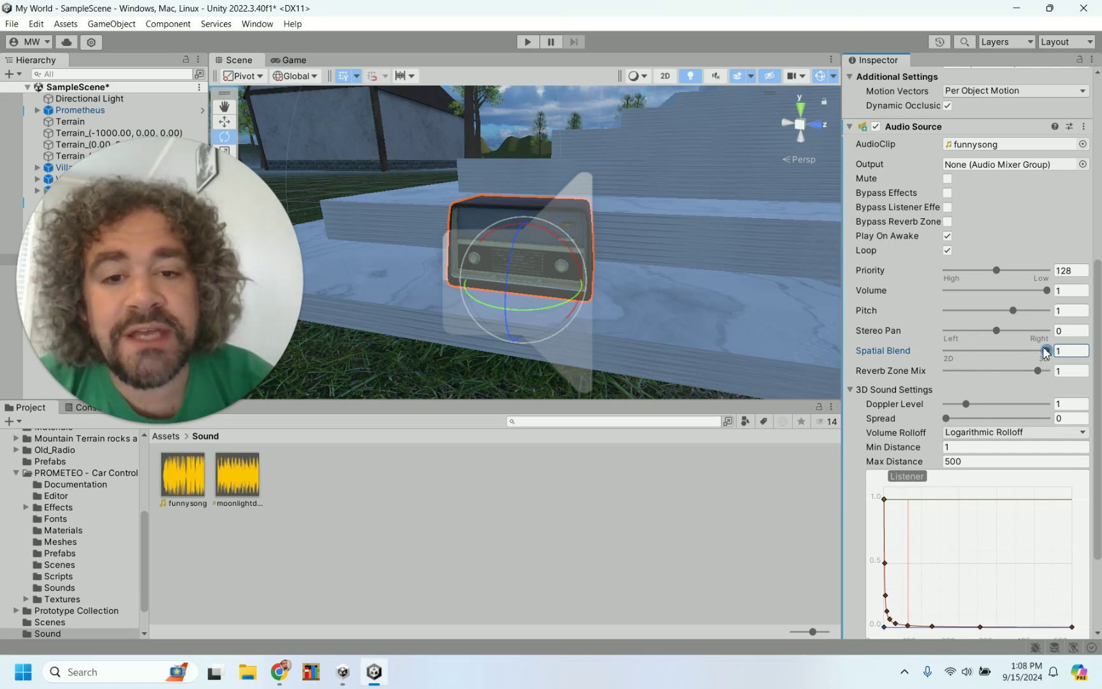
scroll(924, 356, "up", 5)
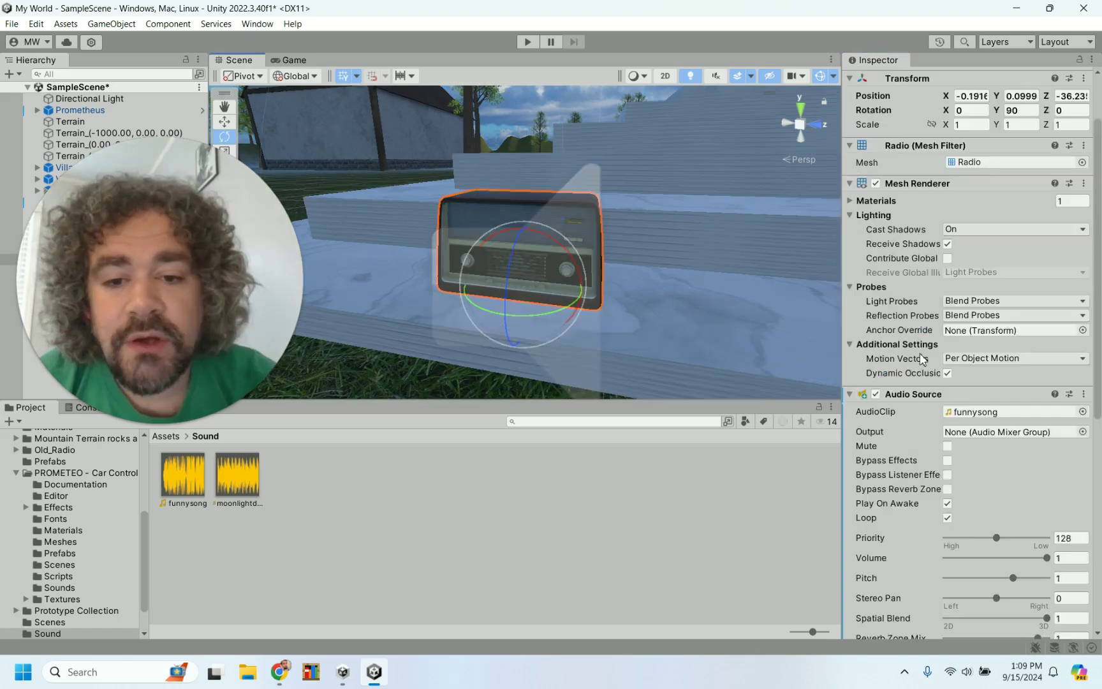
- Examine the Radio's 3D Sound Settings and its audio range gizmo in the scene, toggling gizmo display off and on
scroll(922, 357, "down", 3)
scroll(921, 354, "down", 8)
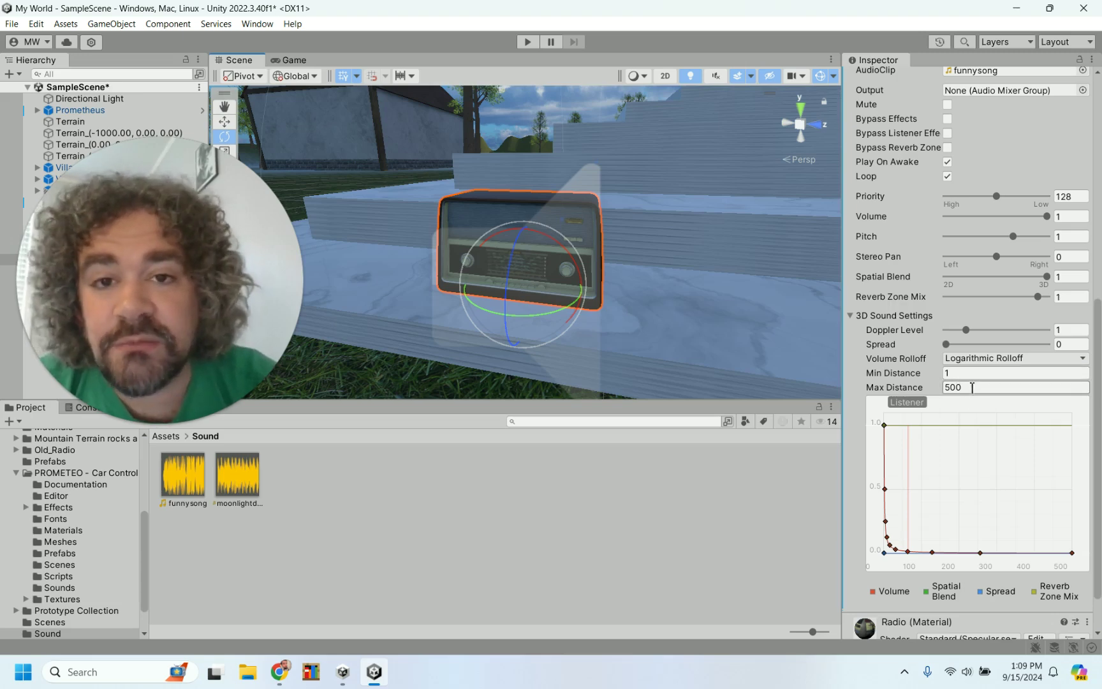
scroll(972, 387, "up", 1)
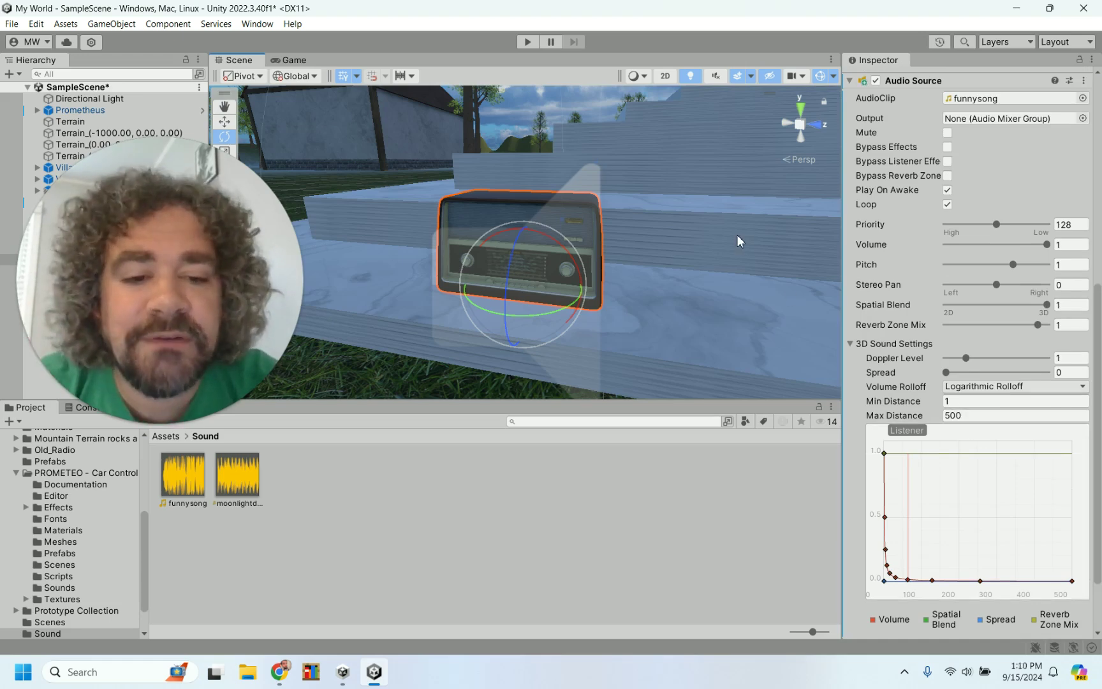
scroll(737, 236, "down", 3)
scroll(738, 235, "down", 4)
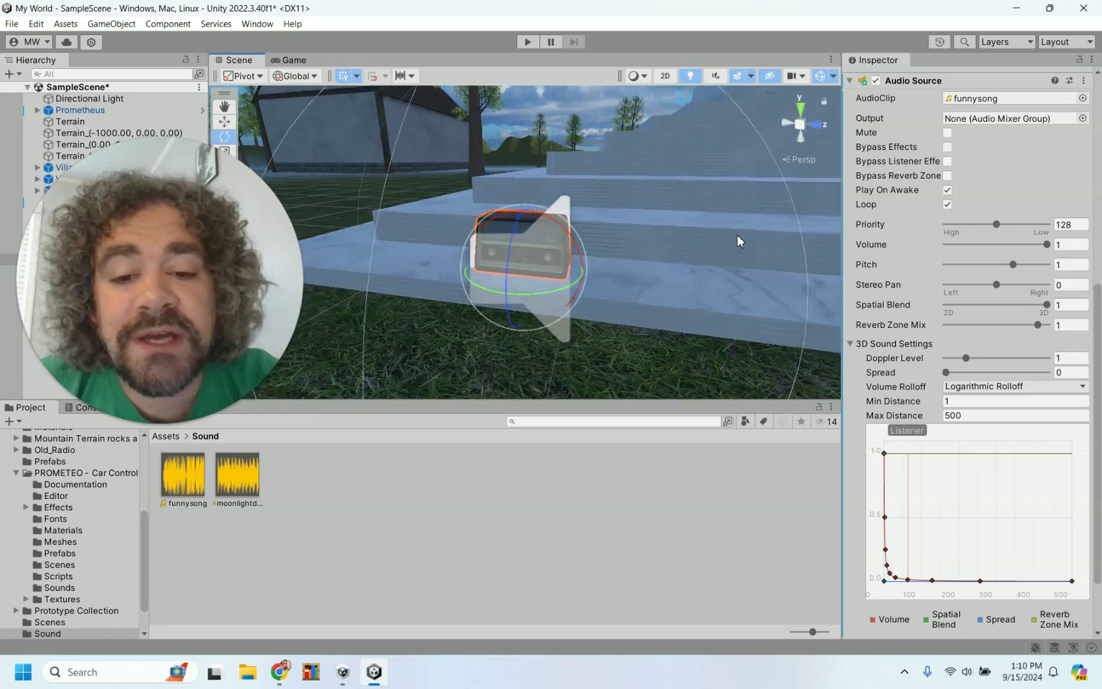
scroll(738, 236, "down", 2)
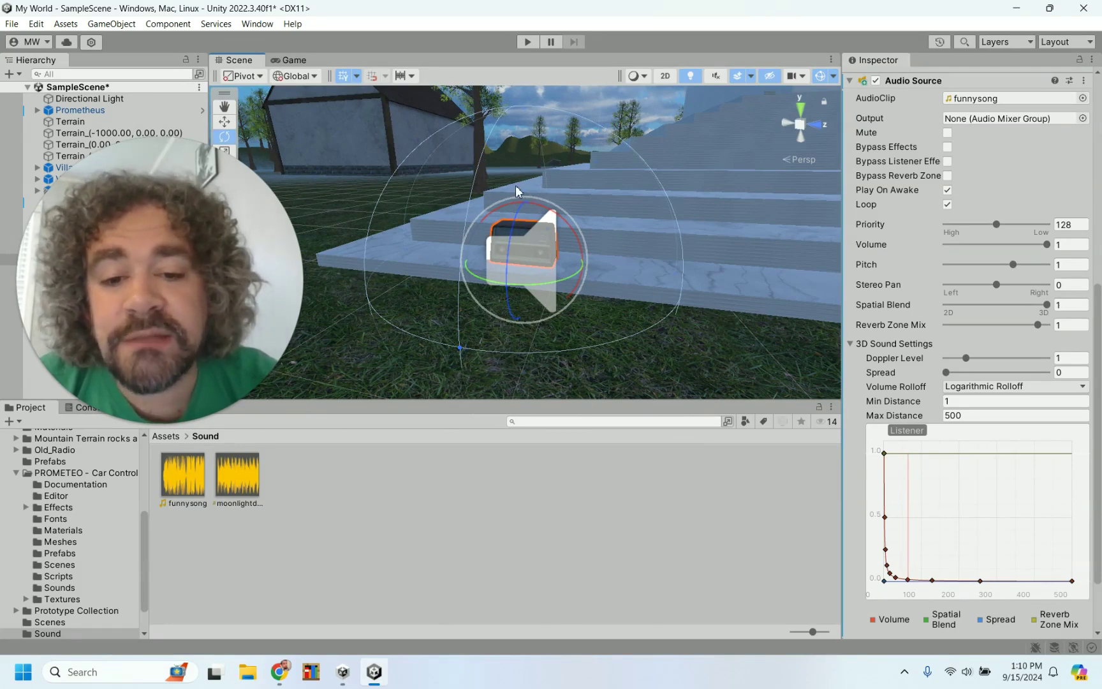
left_click(820, 76)
left_click(820, 76)
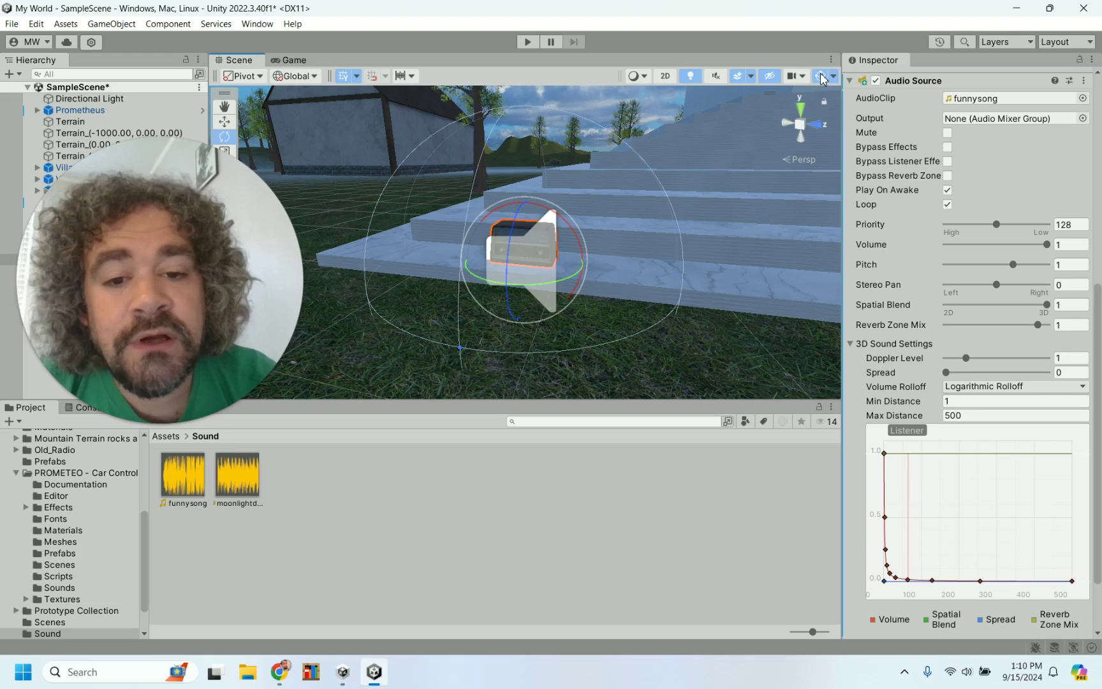
left_click(820, 76)
left_click(822, 76)
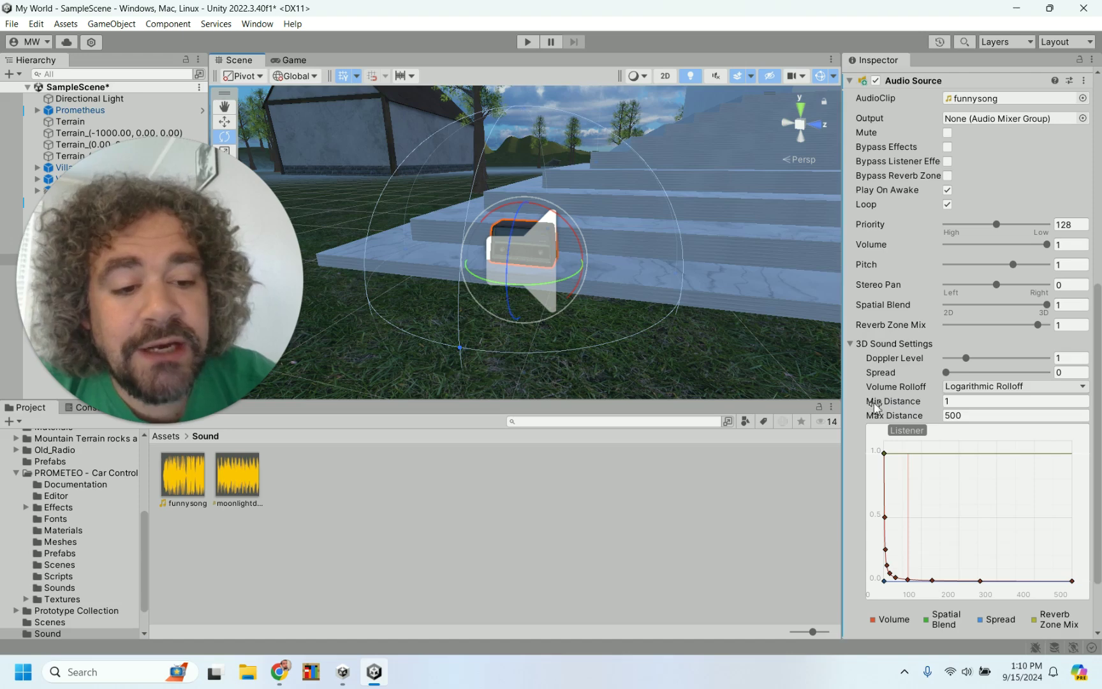
- Set the Min Distance of the Radio's Audio Source to 0.5
left_click(952, 401)
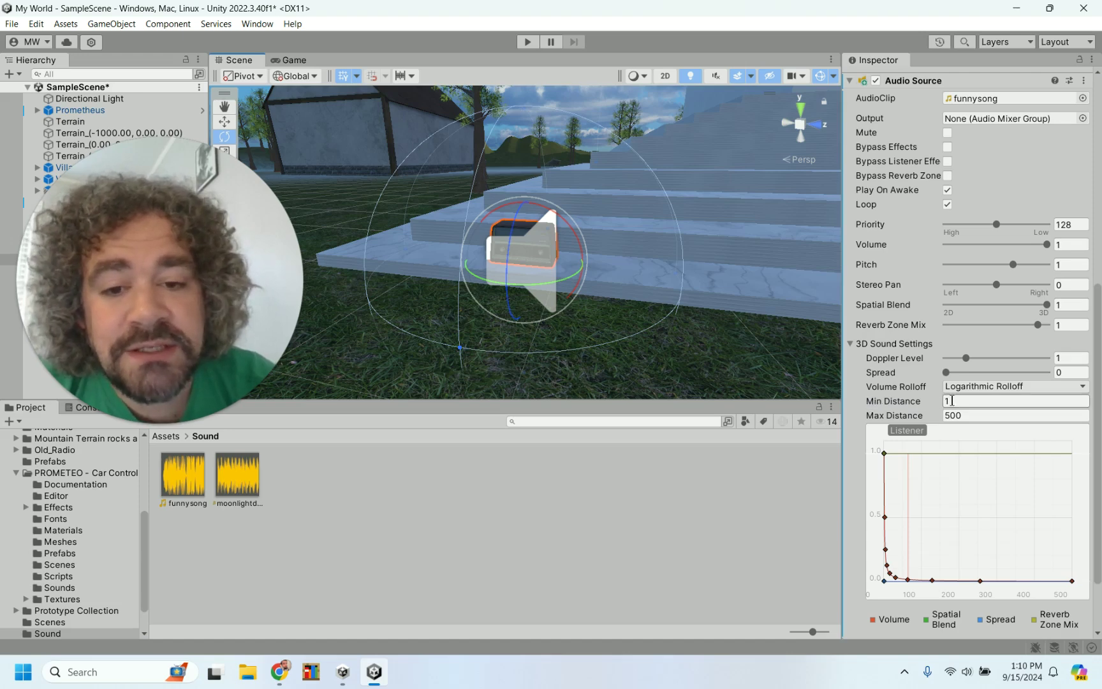
double_click(952, 400)
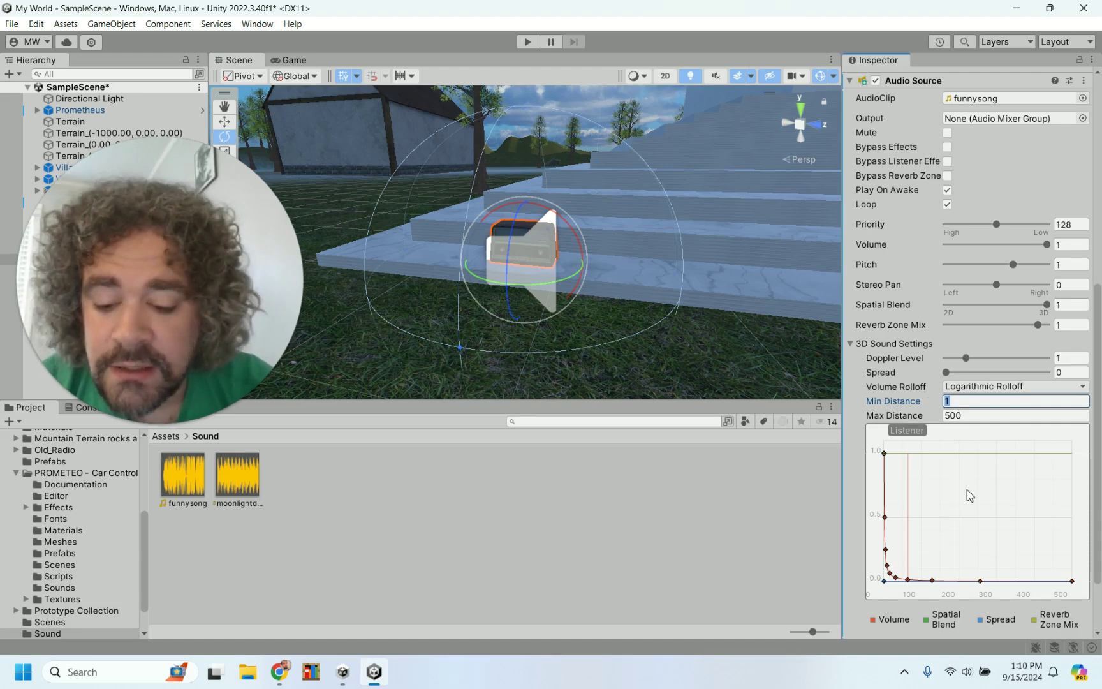
type(".5")
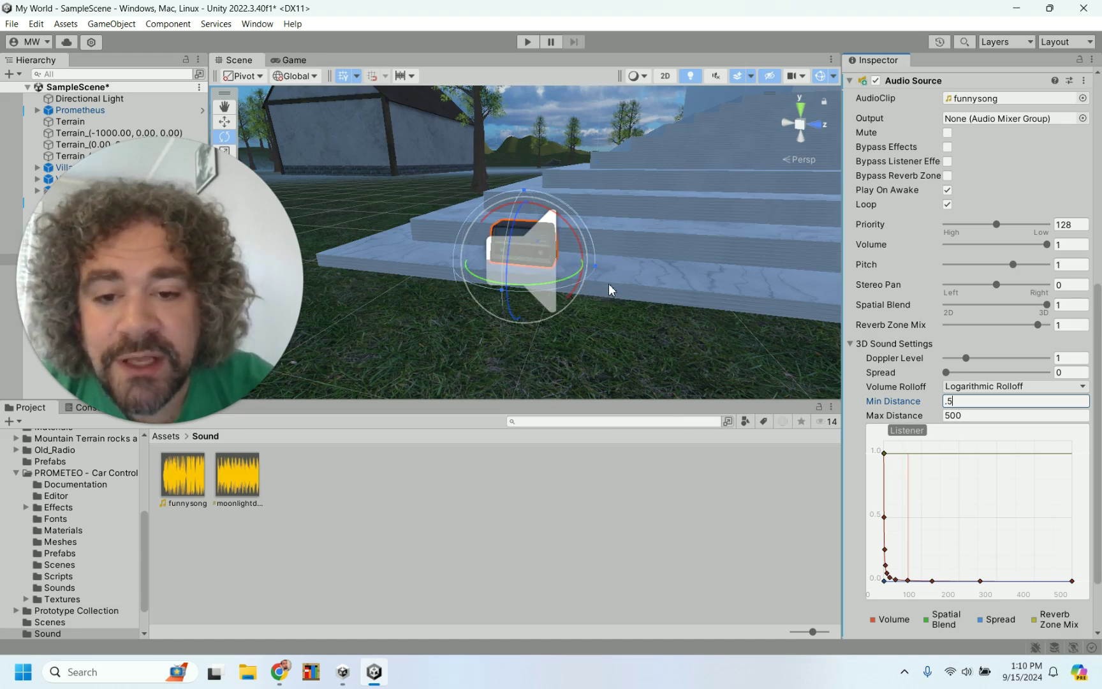
- Examine how far the Radio's minimum and maximum distance spheres reach across the village and terrain
scroll(609, 285, "down", 10)
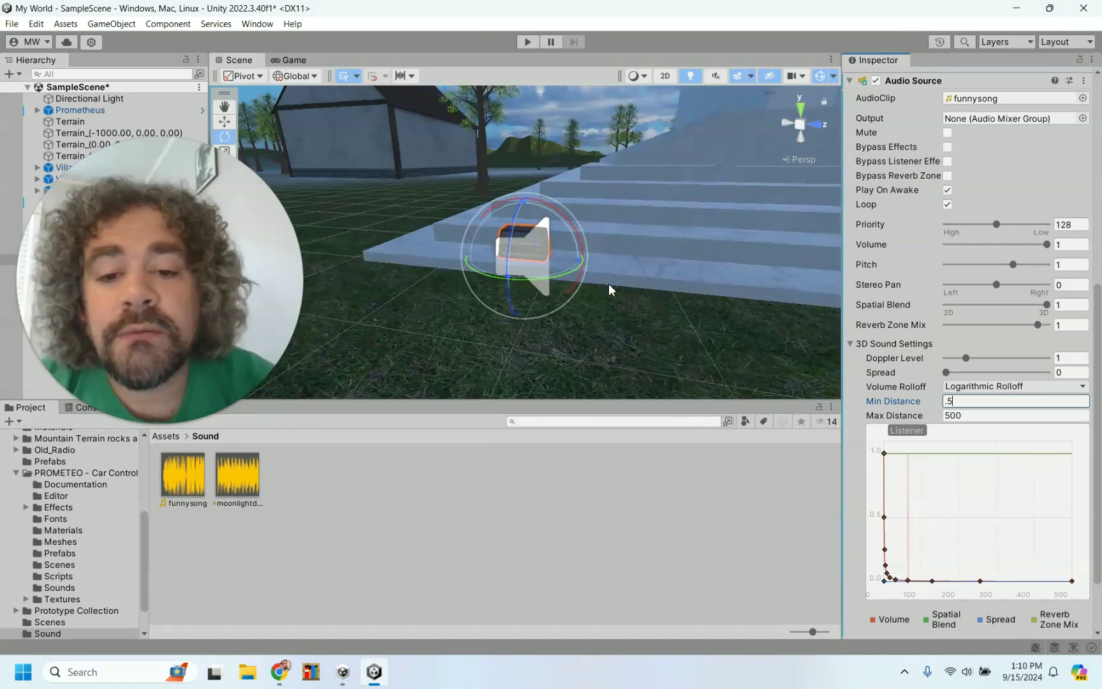
scroll(609, 283, "down", 10)
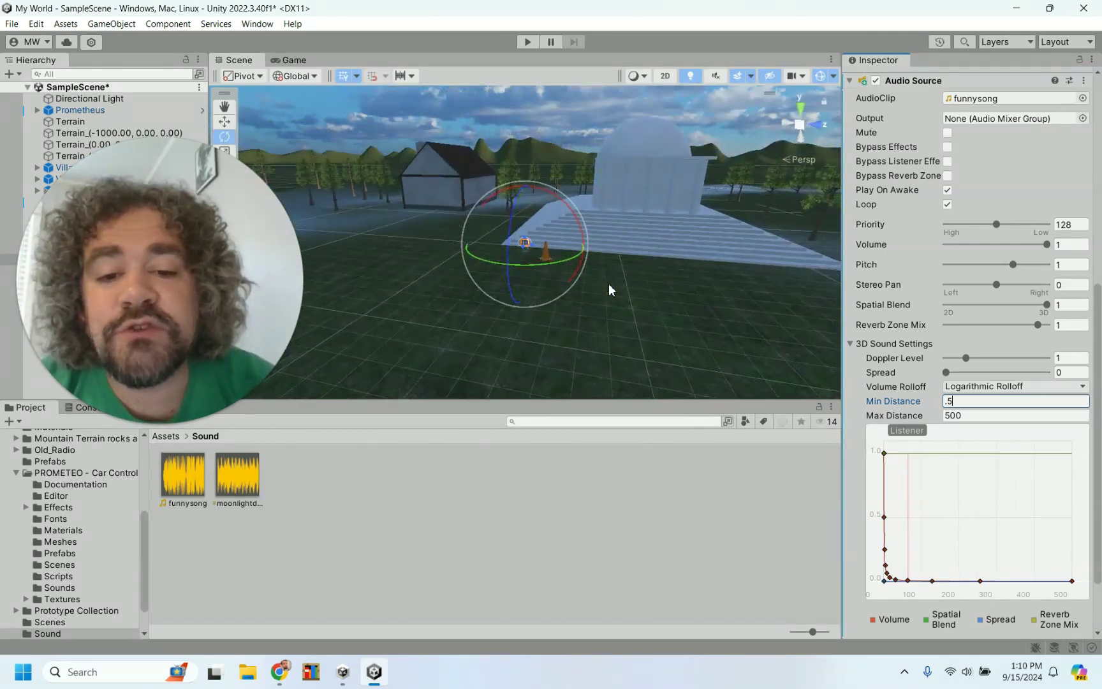
scroll(609, 285, "down", 10)
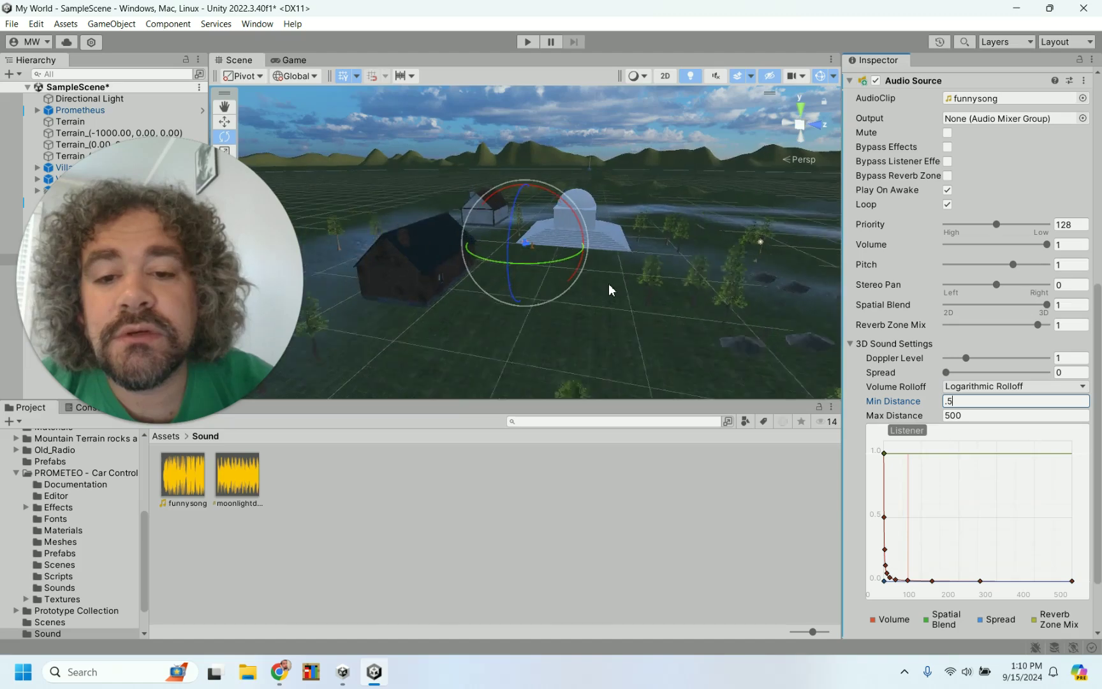
scroll(608, 283, "down", 10)
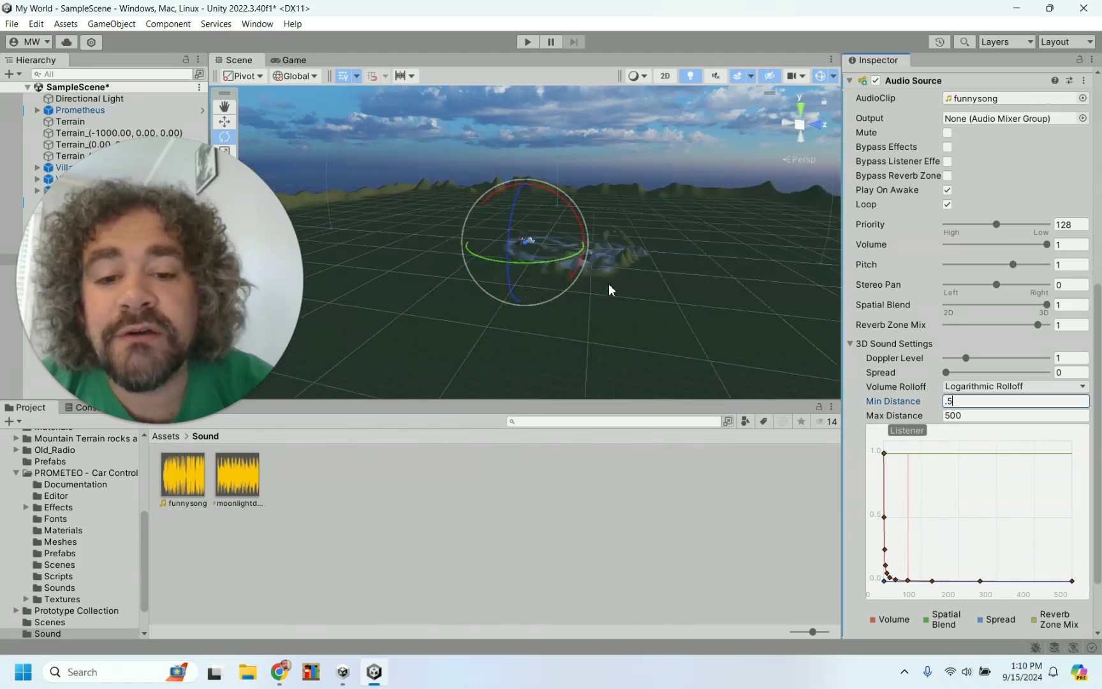
scroll(608, 283, "down", 2)
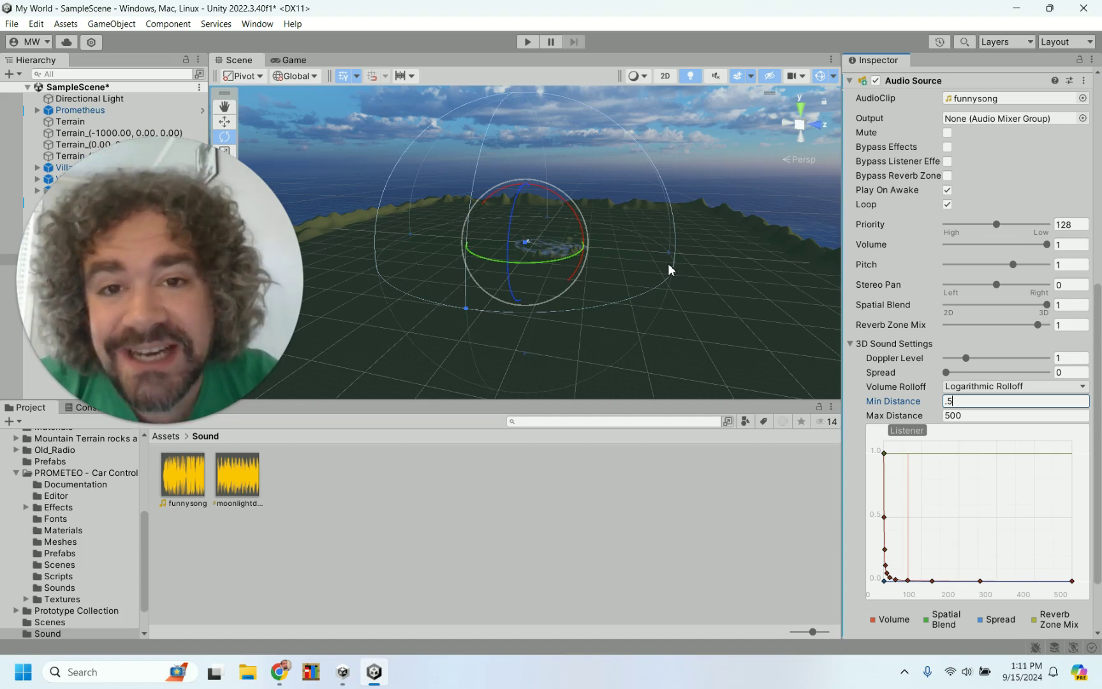
scroll(595, 271, "up", 5)
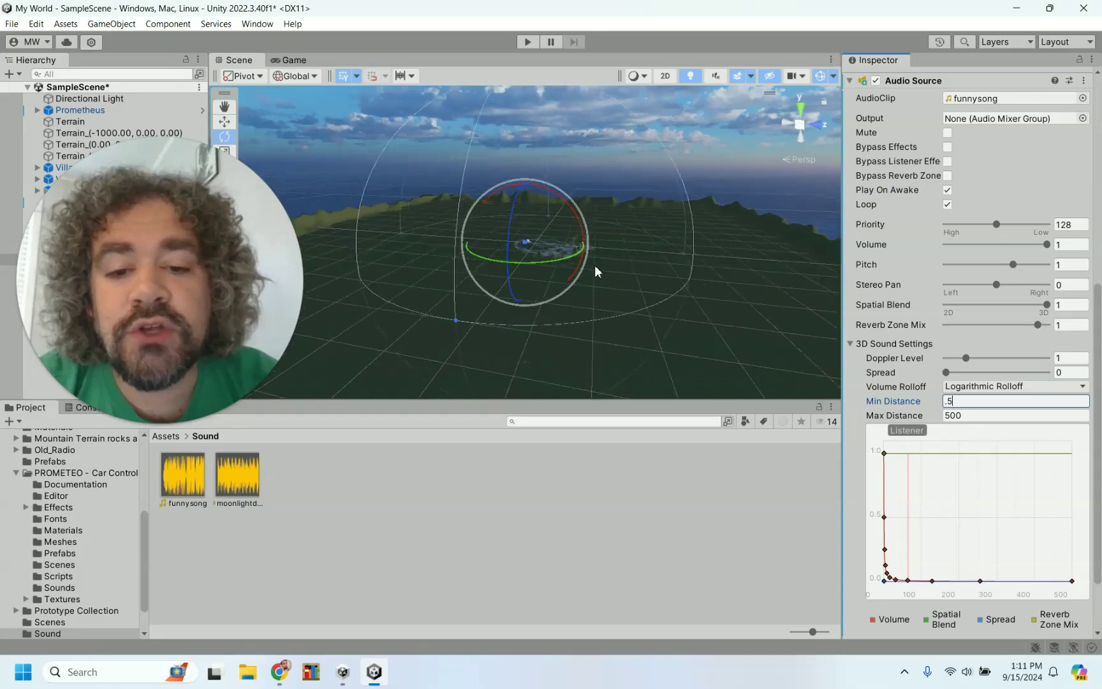
scroll(595, 270, "up", 8)
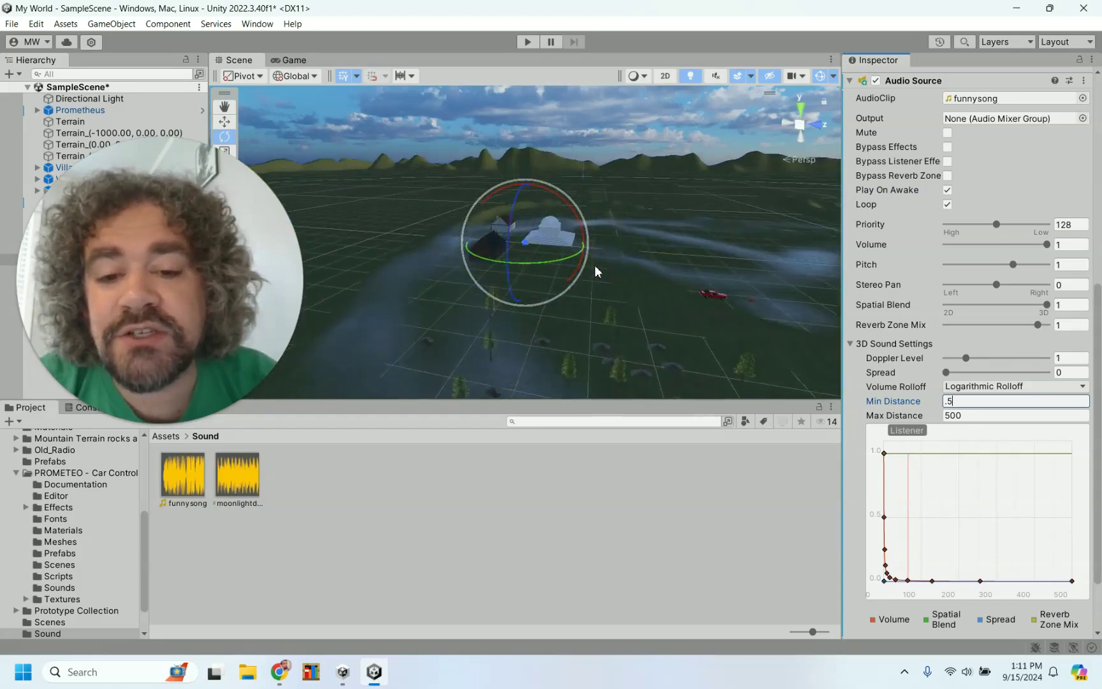
scroll(595, 270, "up", 10)
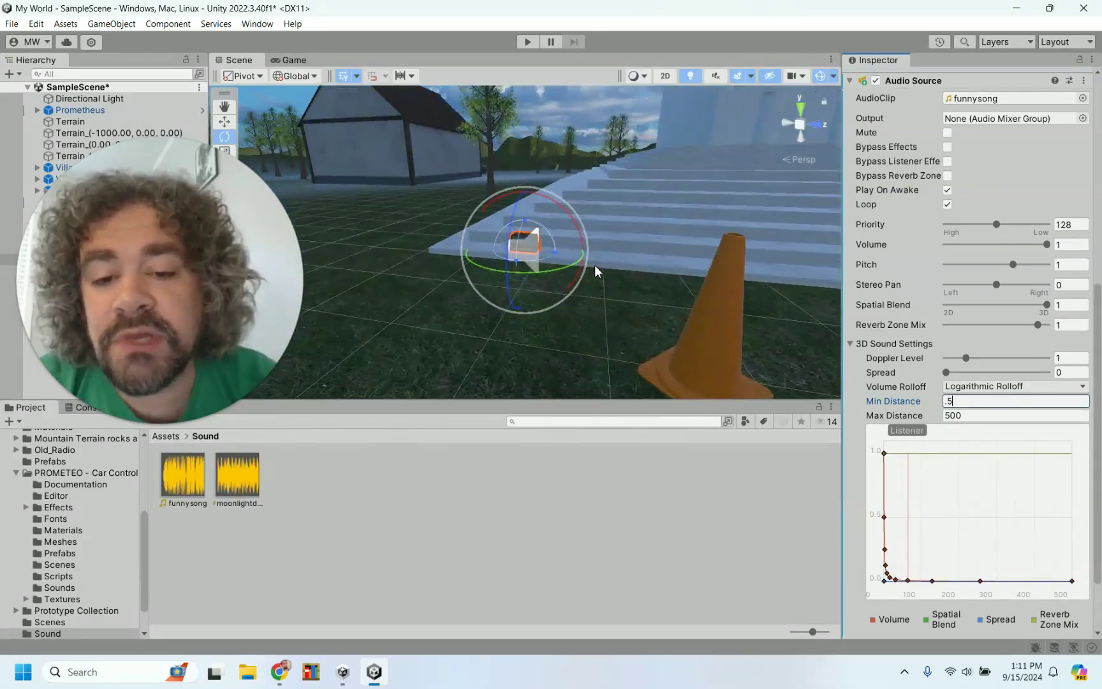
scroll(595, 271, "down", 10)
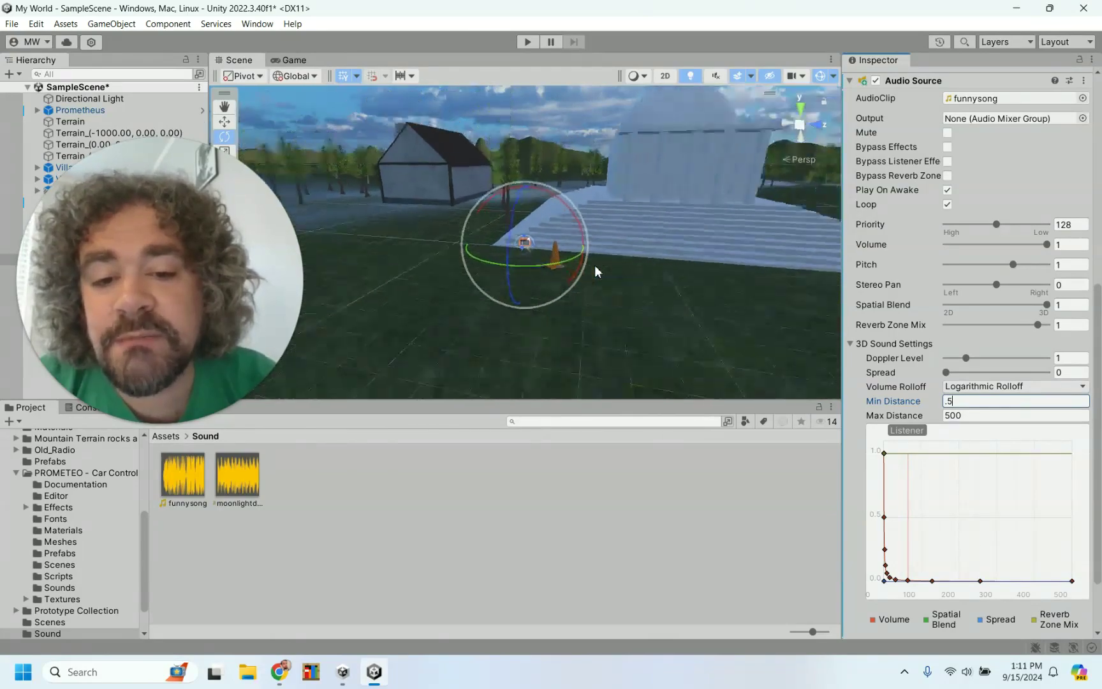
scroll(596, 270, "up", 3)
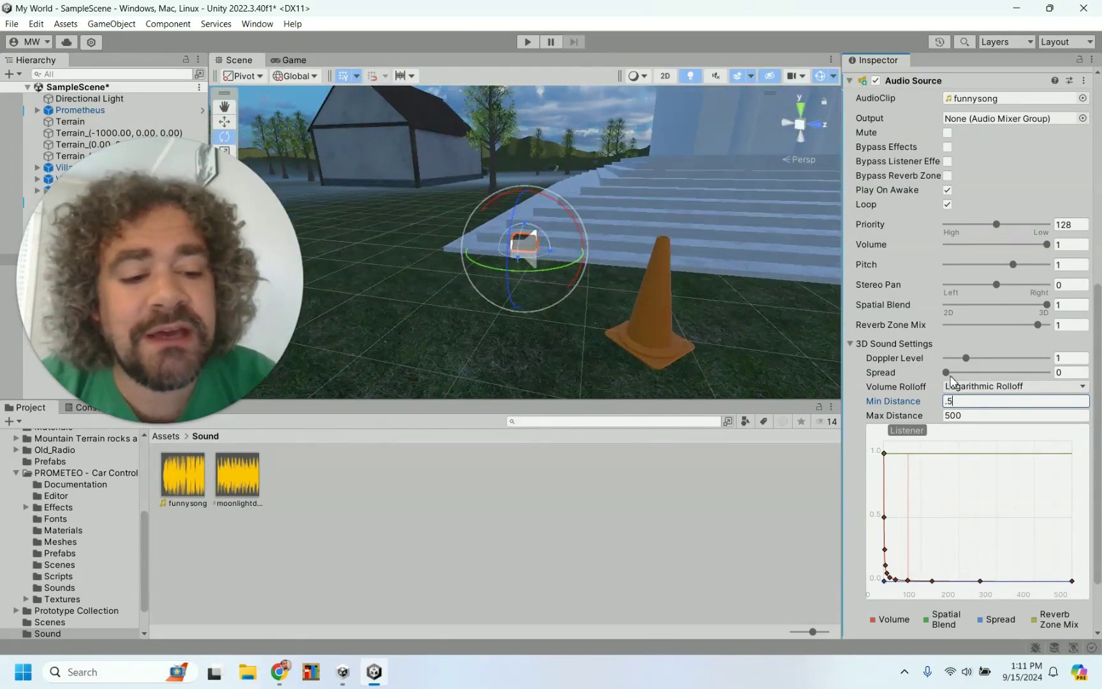
- Set the Radio's Min Distance back to 1 and check its range against the surrounding buildings
type("1")
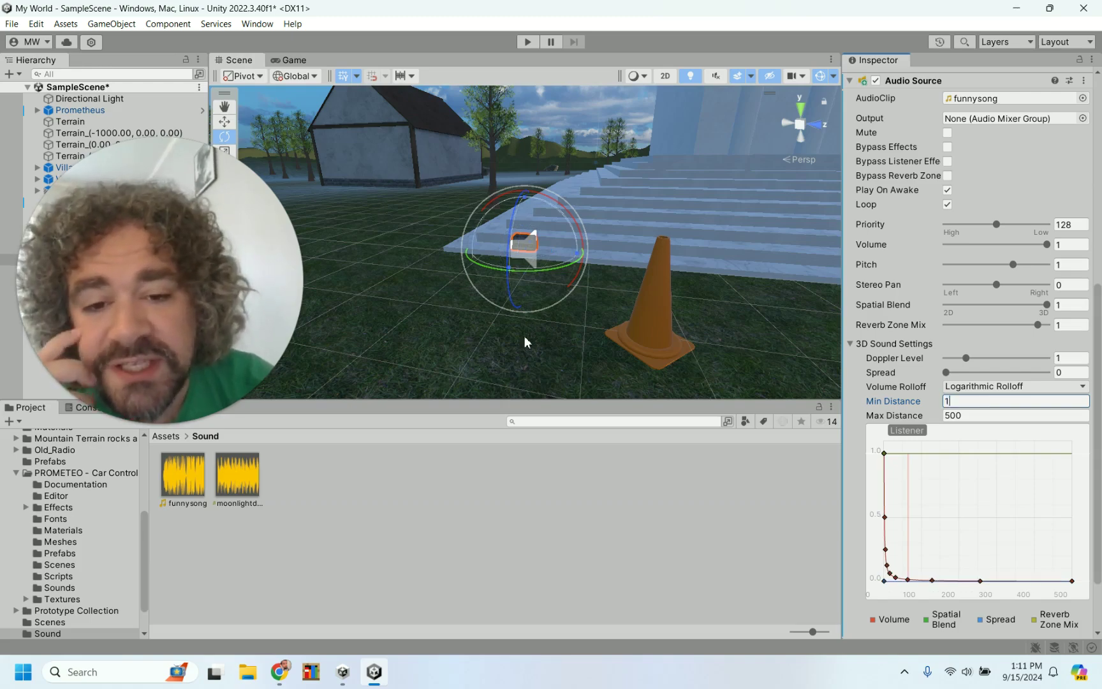
scroll(524, 335, "up", 4)
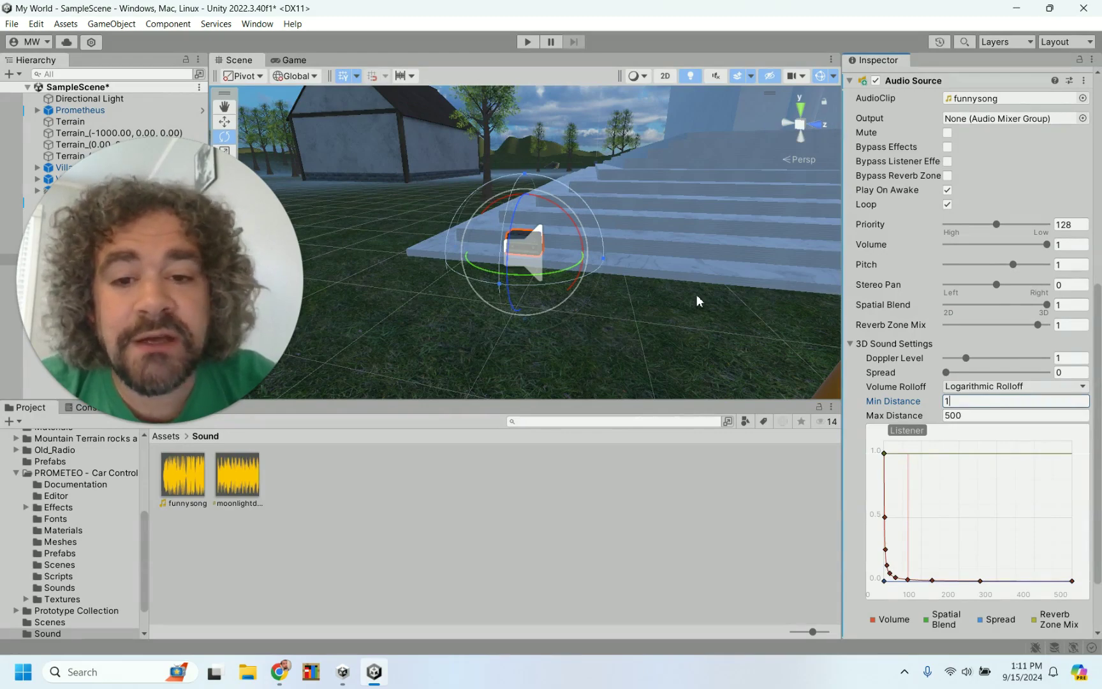
scroll(696, 293, "down", 8)
scroll(696, 294, "down", 4)
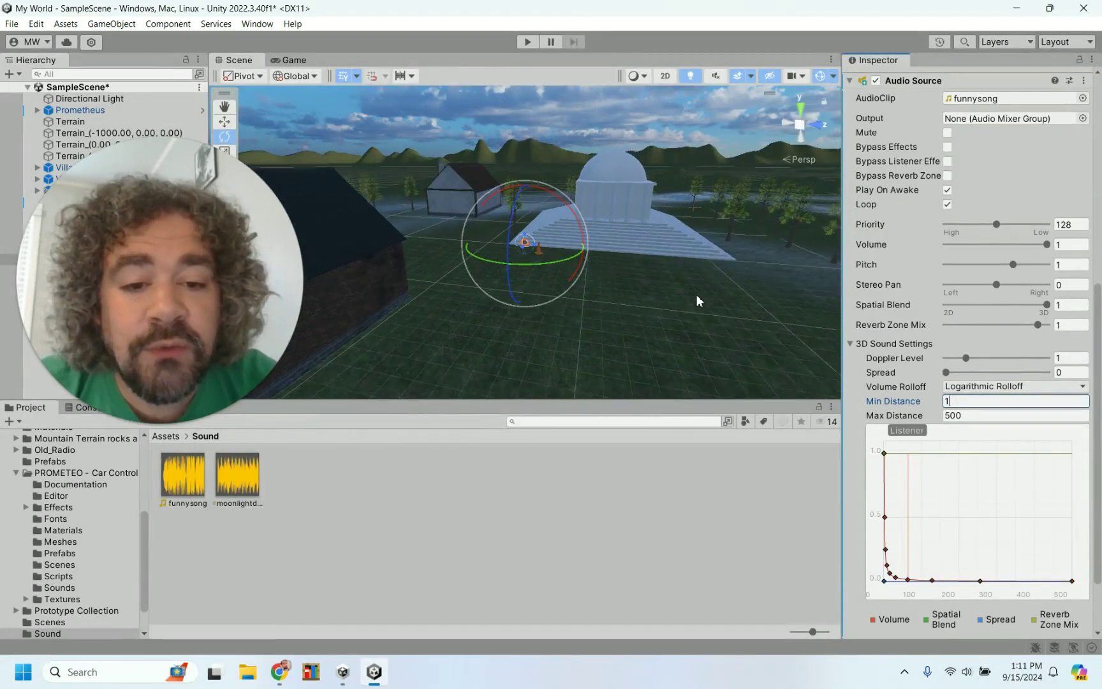
scroll(696, 295, "down", 3)
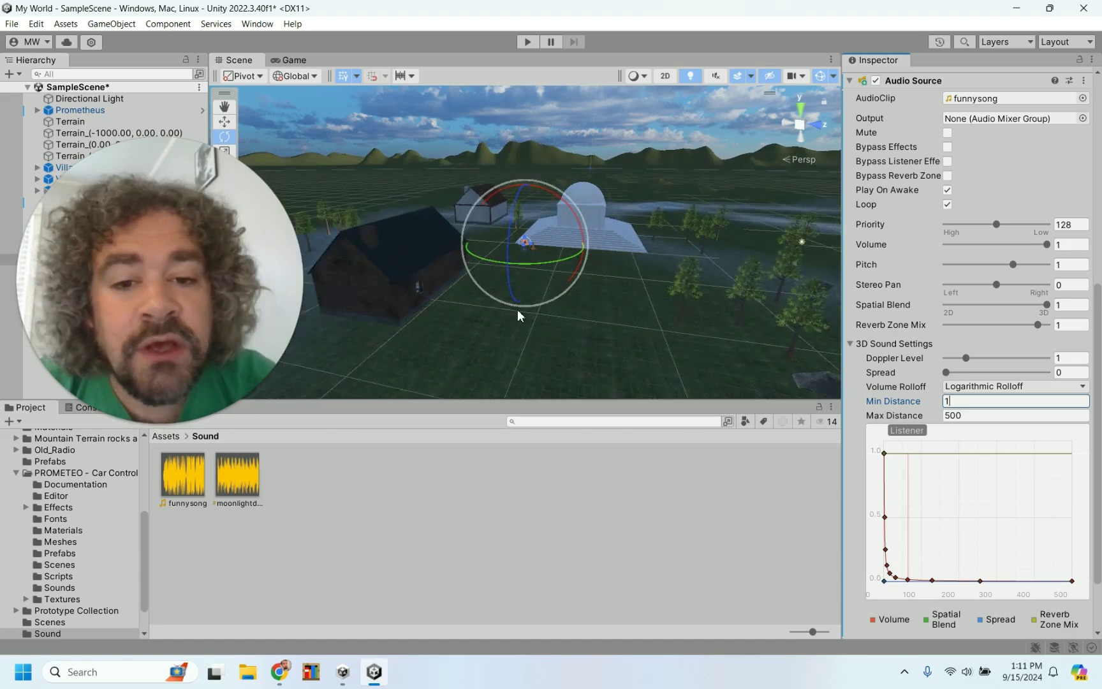
scroll(640, 300, "up", 1)
scroll(639, 297, "up", 1)
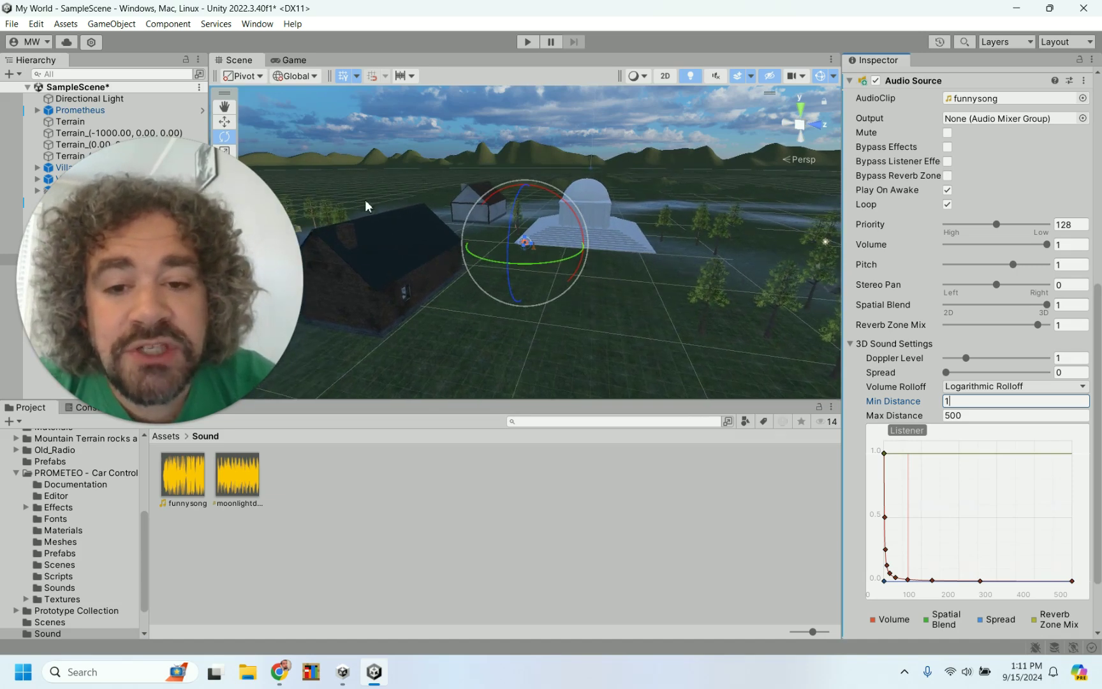
- Set the Radio's Max Distance to 100 and check the extent of its range sphere in the scene
left_click(950, 415)
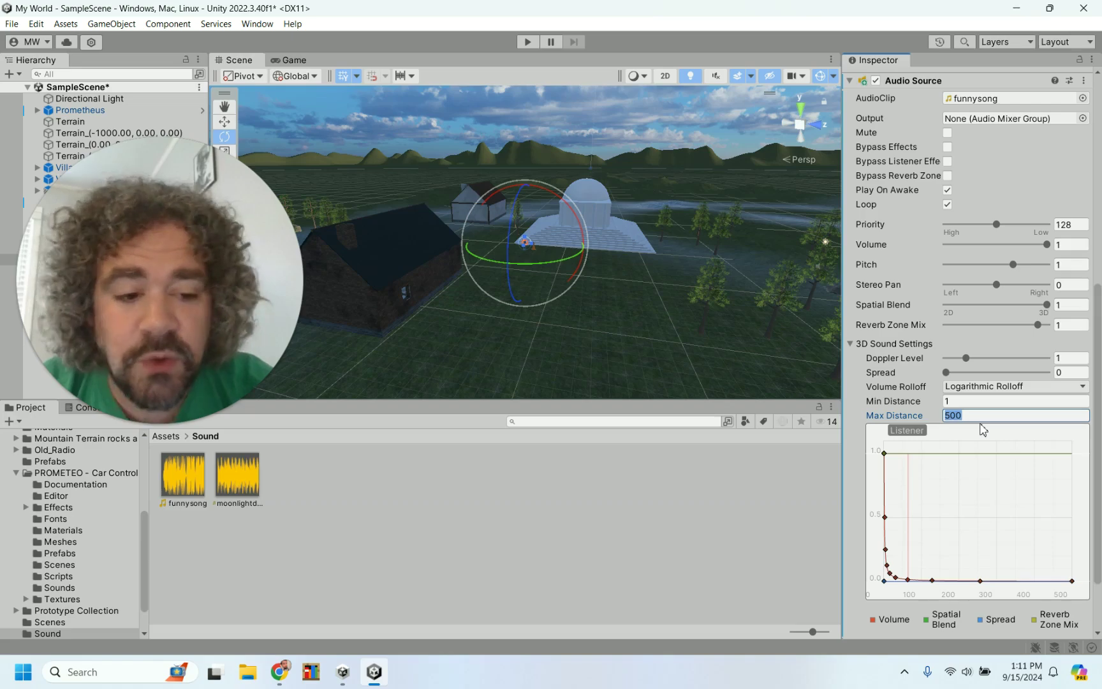
type("100")
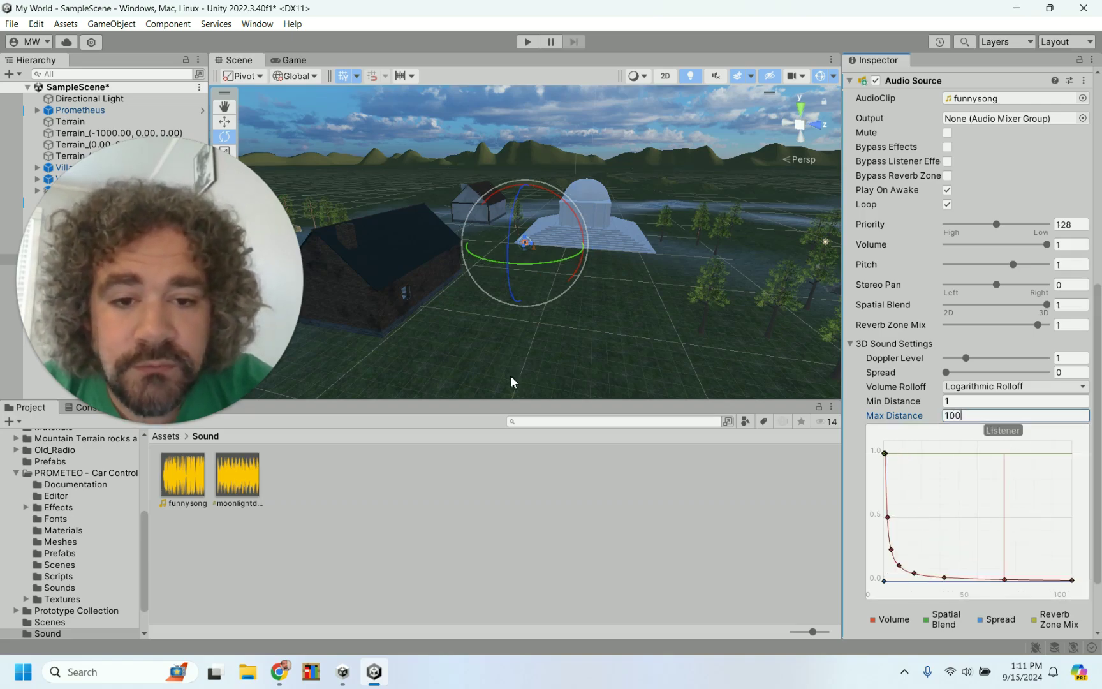
scroll(577, 304, "down", 6)
scroll(577, 310, "down", 3)
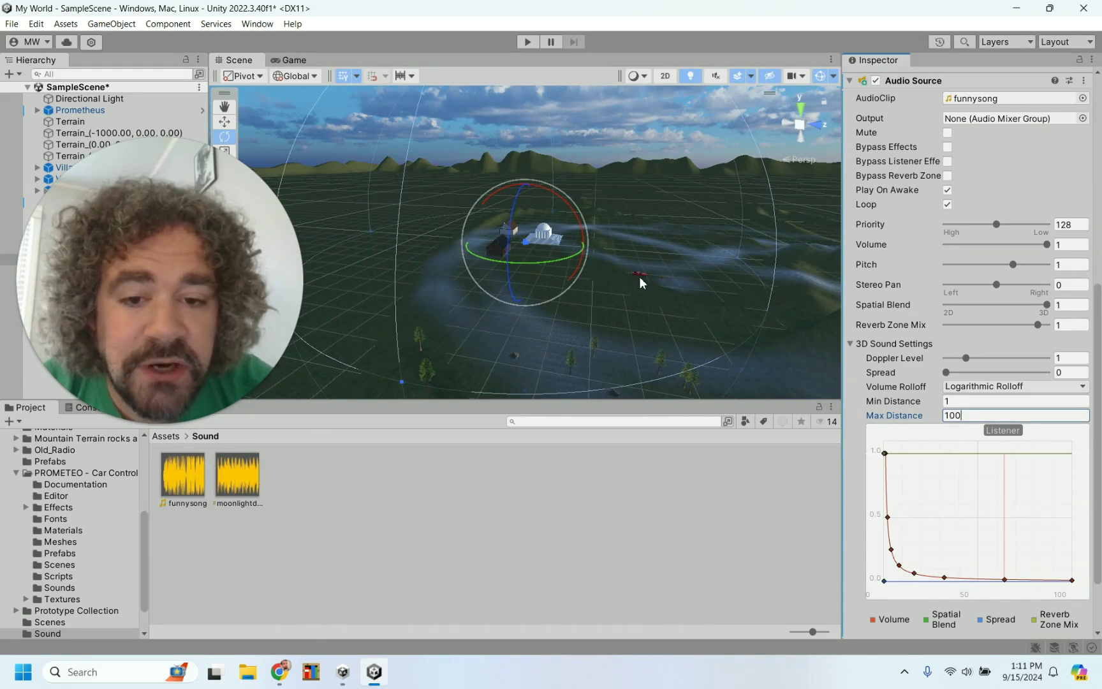
- Set the Radio's Max Distance to 30 and check the range sphere around the village buildings
double_click(967, 415)
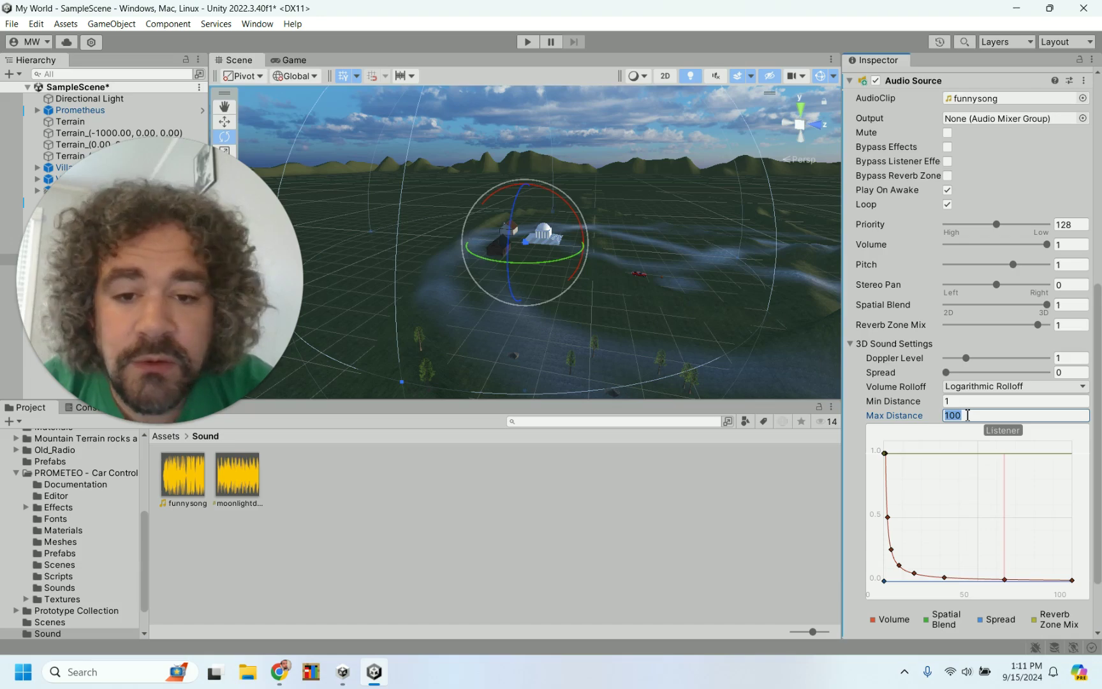
type("30")
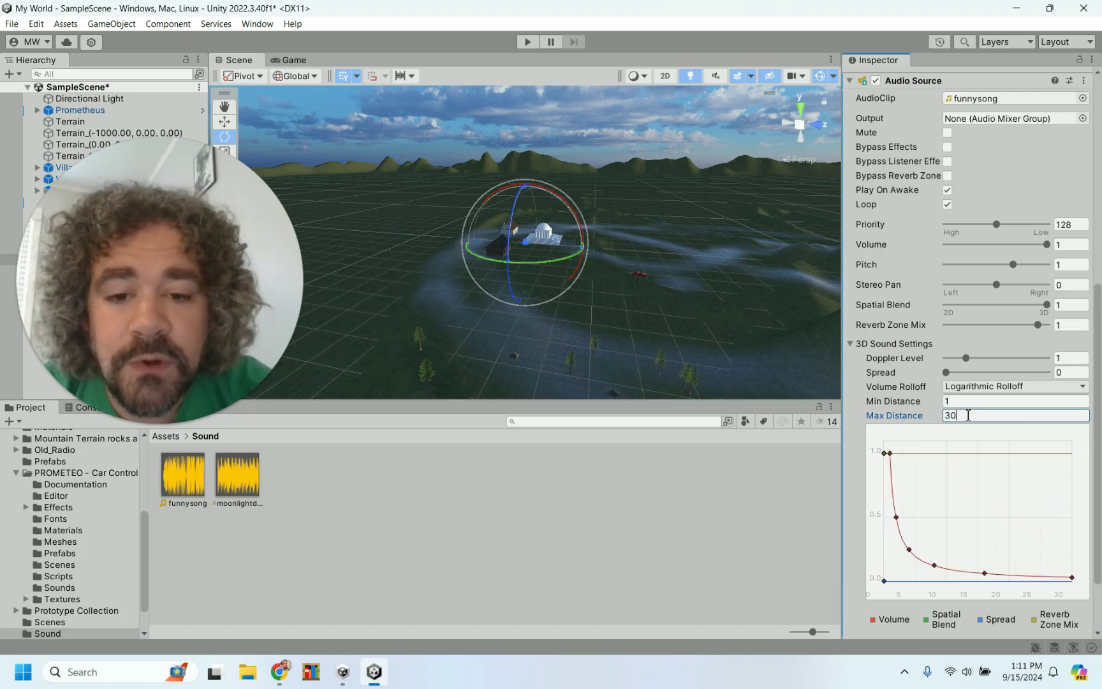
scroll(619, 283, "up", 5)
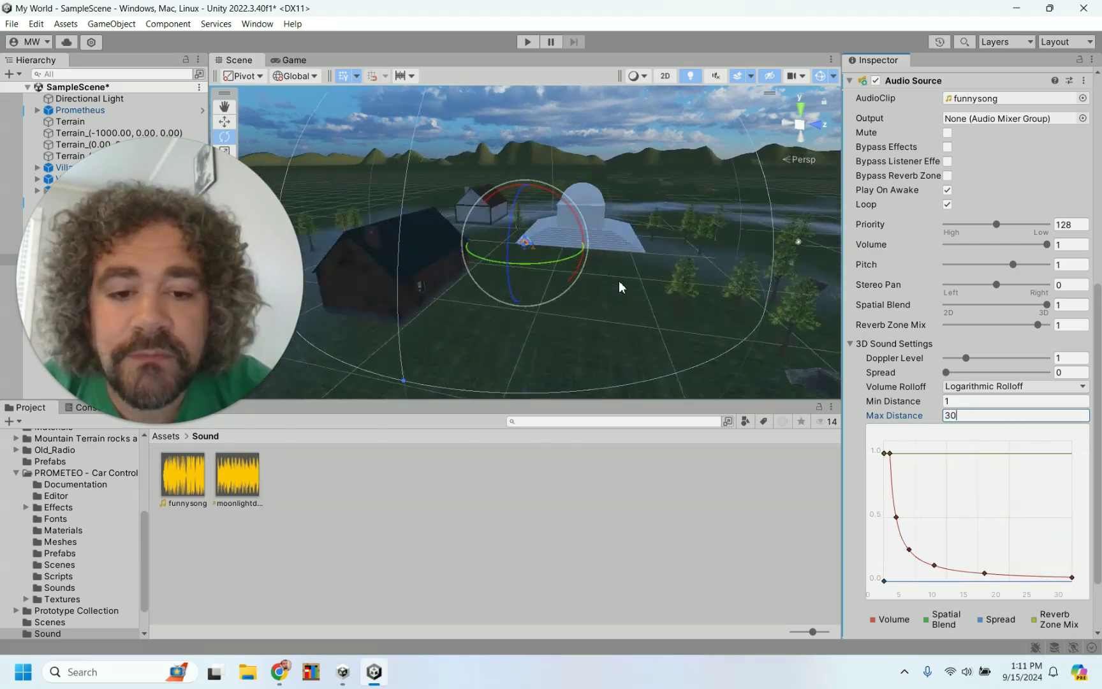
scroll(620, 281, "up", 3)
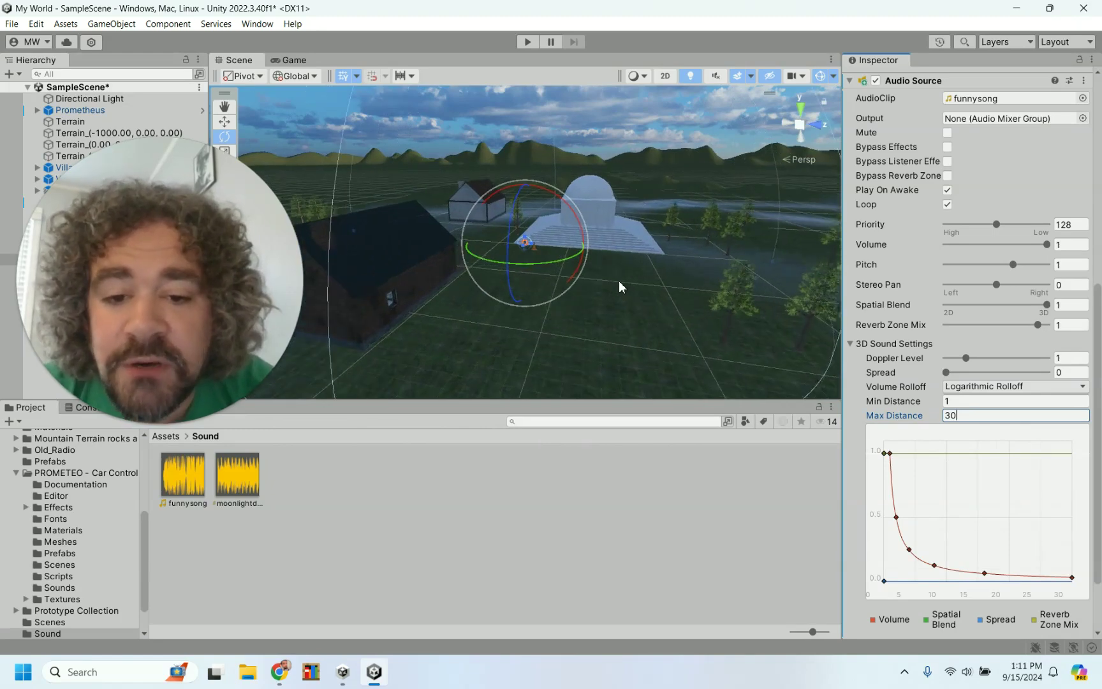
scroll(619, 280, "down", 4)
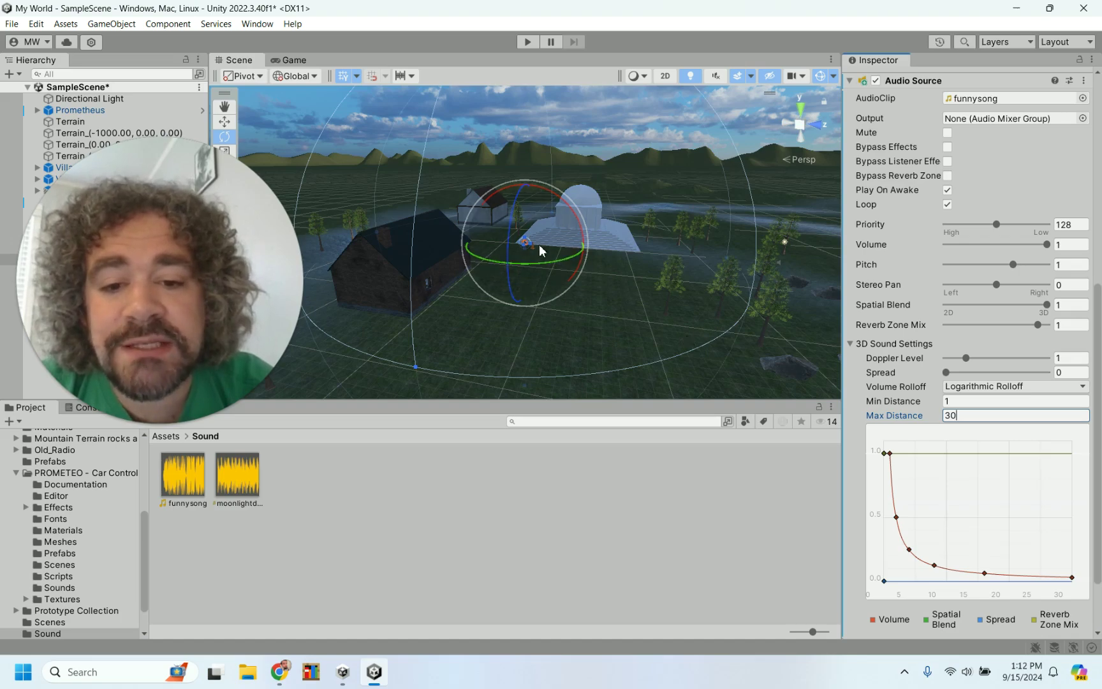
scroll(539, 250, "down", 2)
scroll(540, 250, "up", 8)
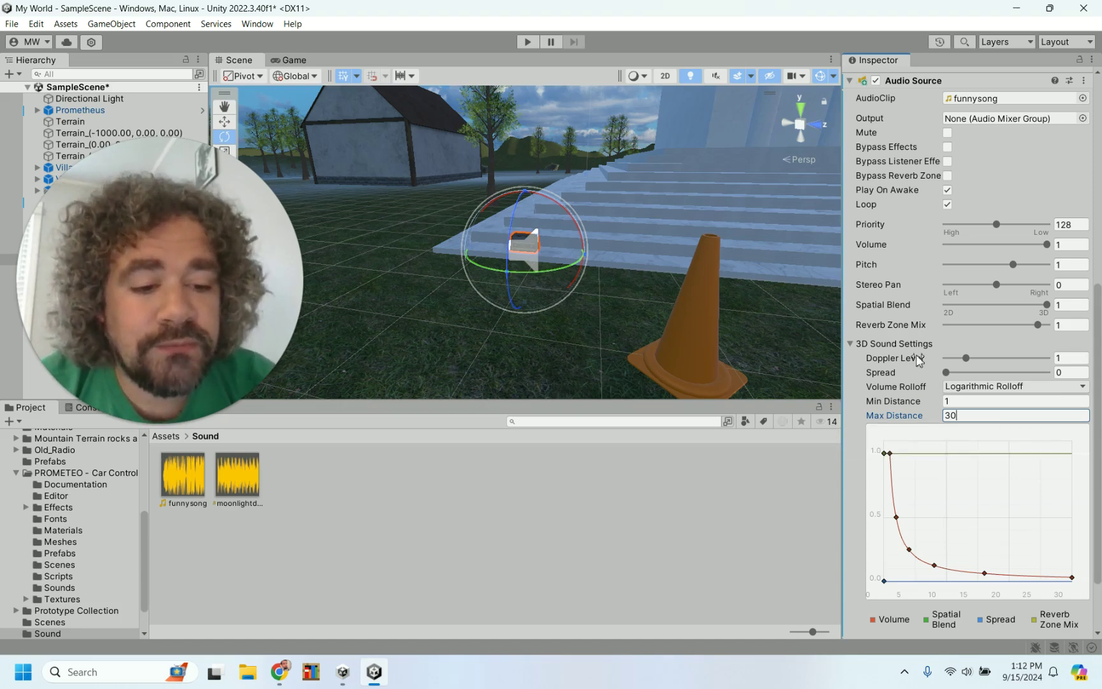
- Compare the Radio's Linear and Custom volume rolloff curves, and return it to Logarithmic Rolloff
scroll(912, 383, "down", 3)
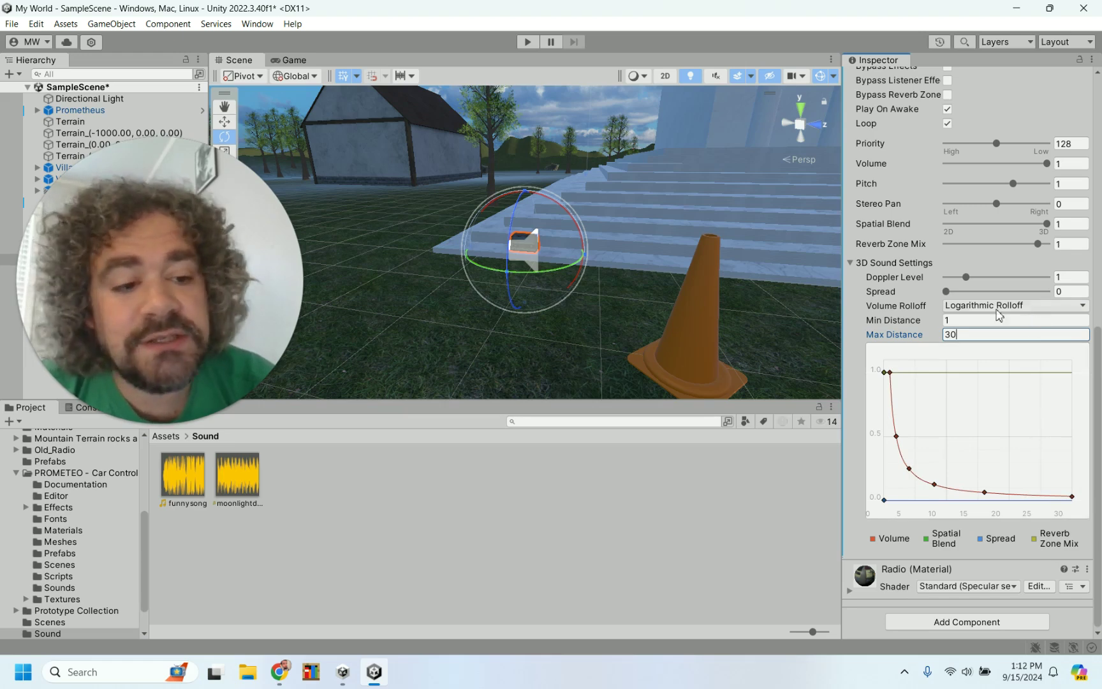
left_click(1031, 310)
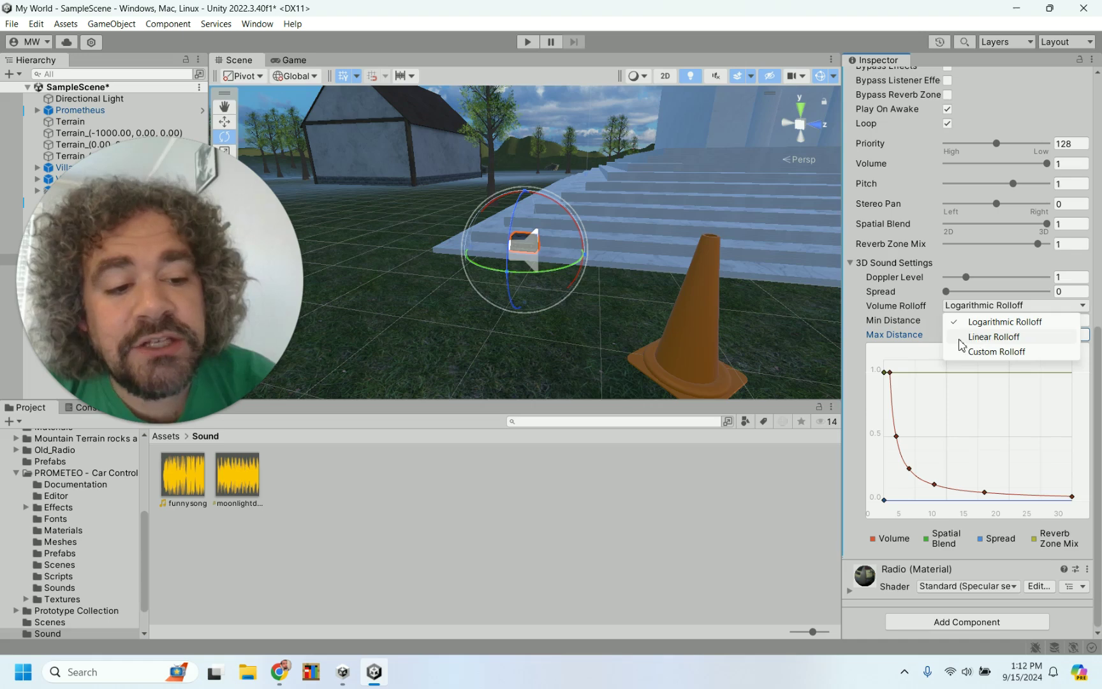
left_click(982, 337)
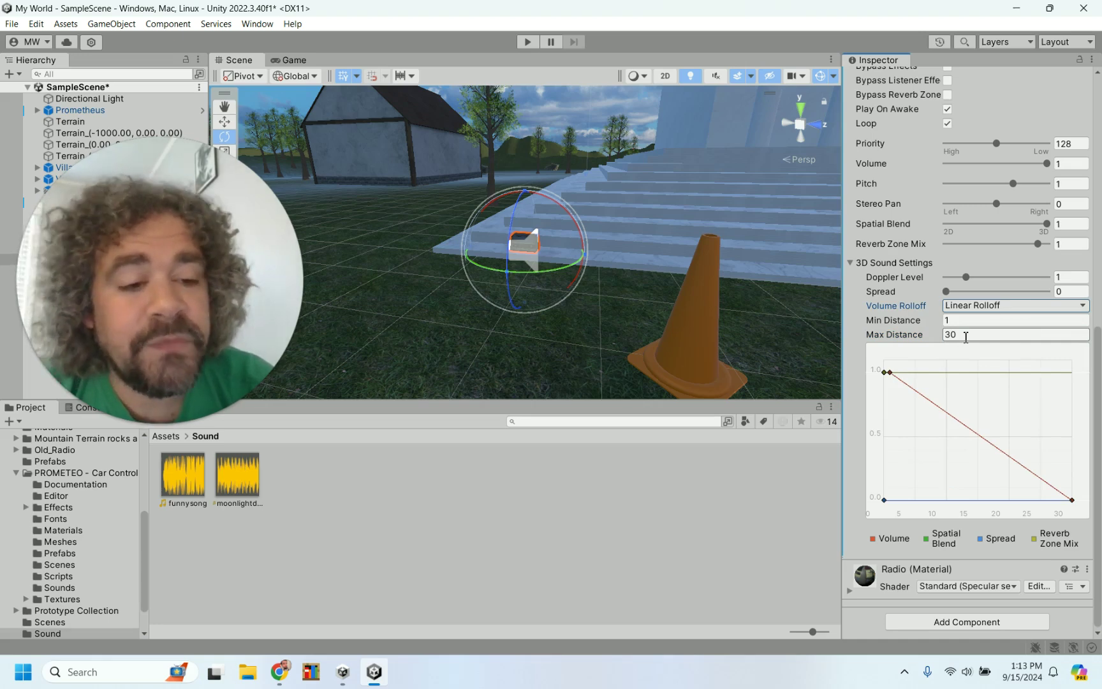
left_click(979, 311)
left_click(978, 355)
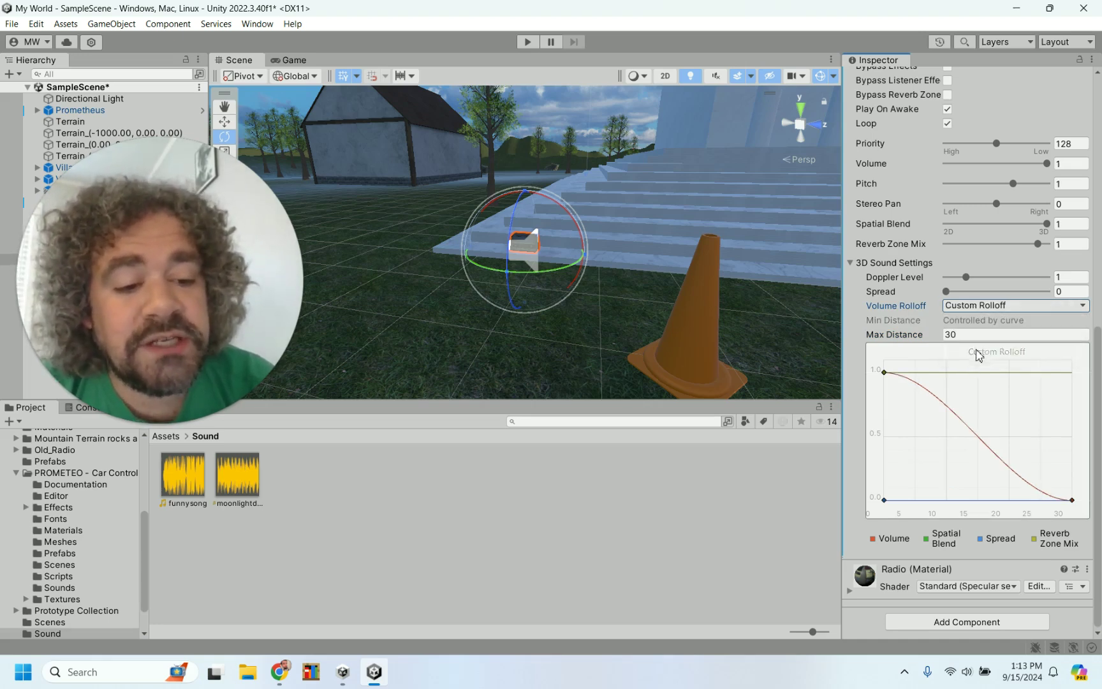
left_click(973, 306)
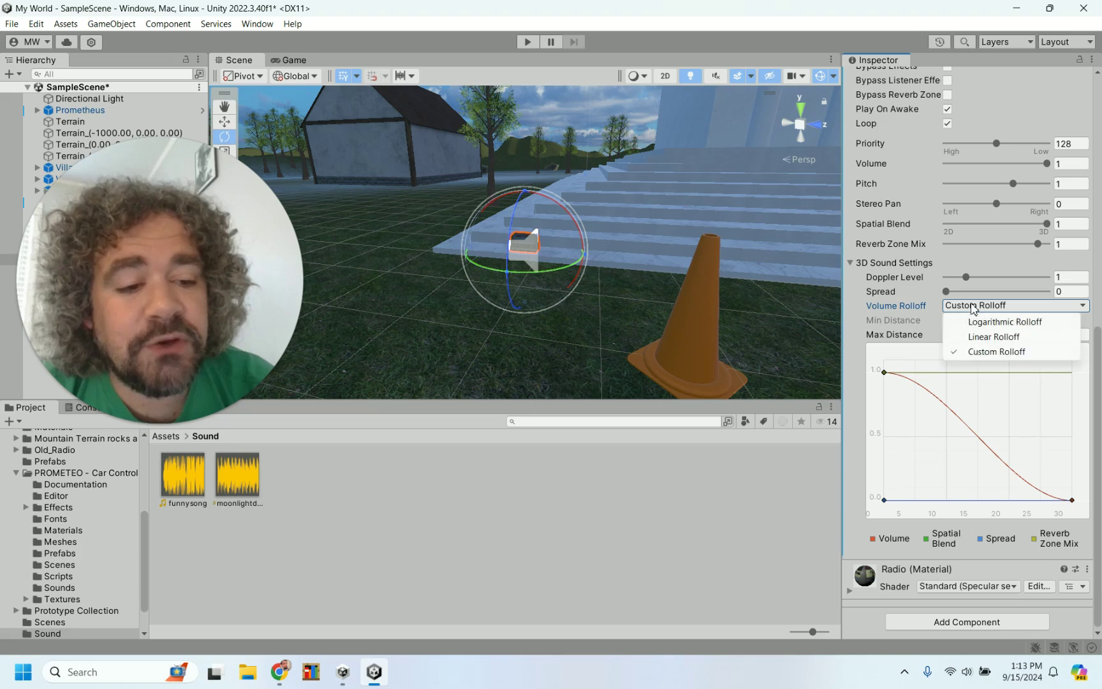
left_click(993, 337)
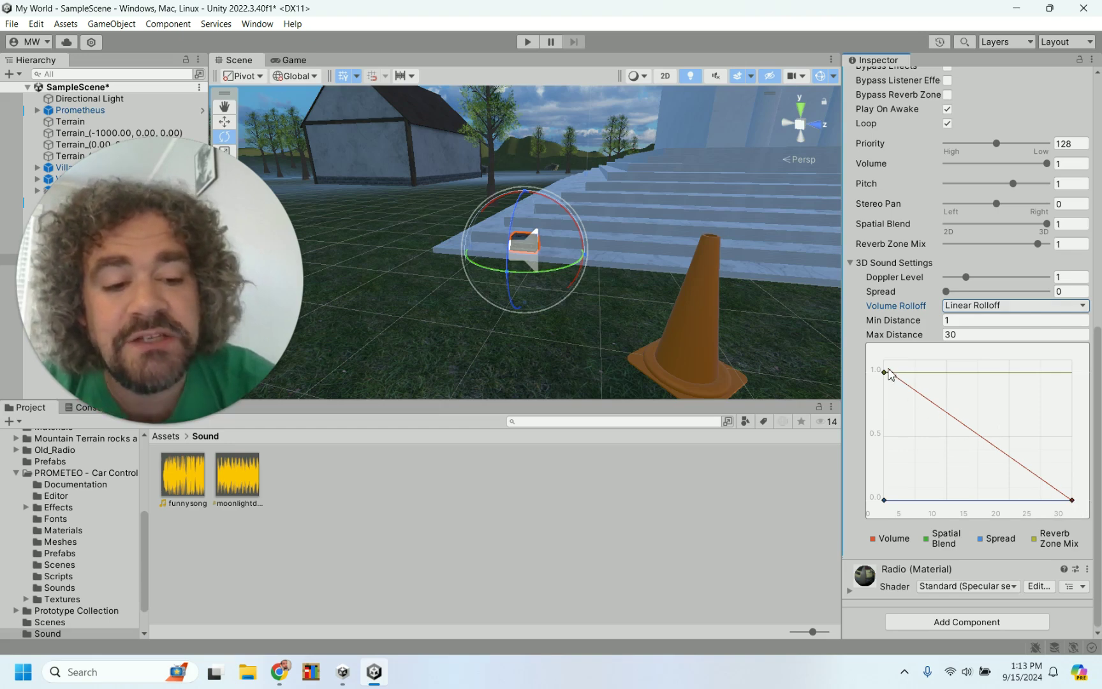
left_click(1009, 307)
left_click(992, 322)
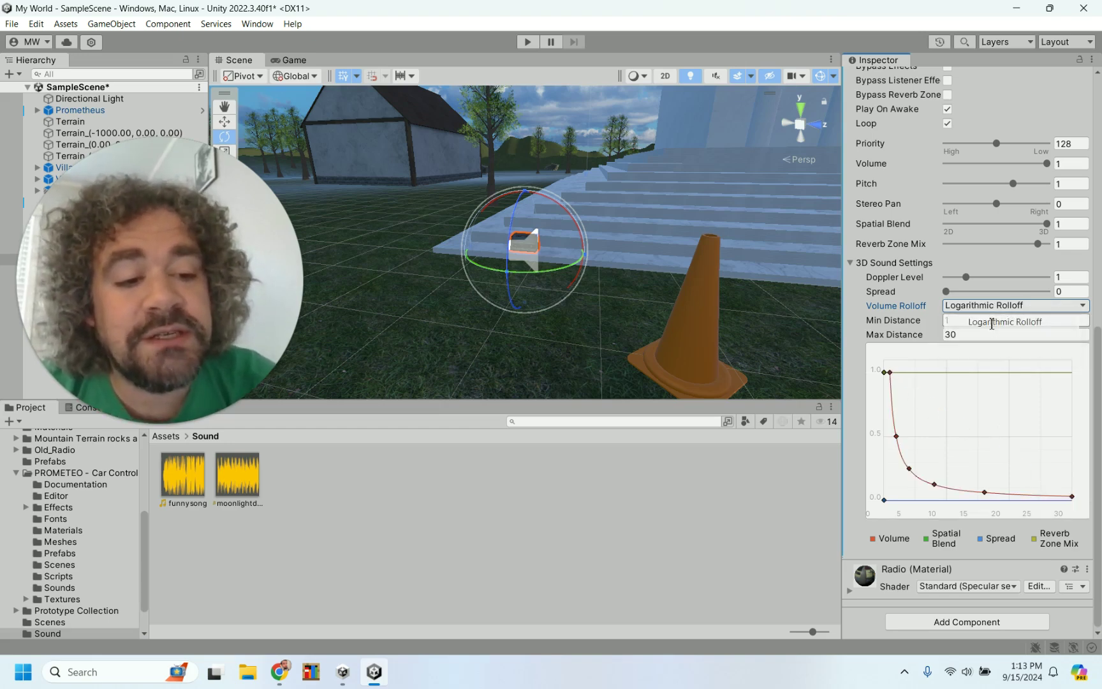
- Play-test the scene with the Radio's logarithmic rolloff near the cone and stop the playback
left_click(526, 42)
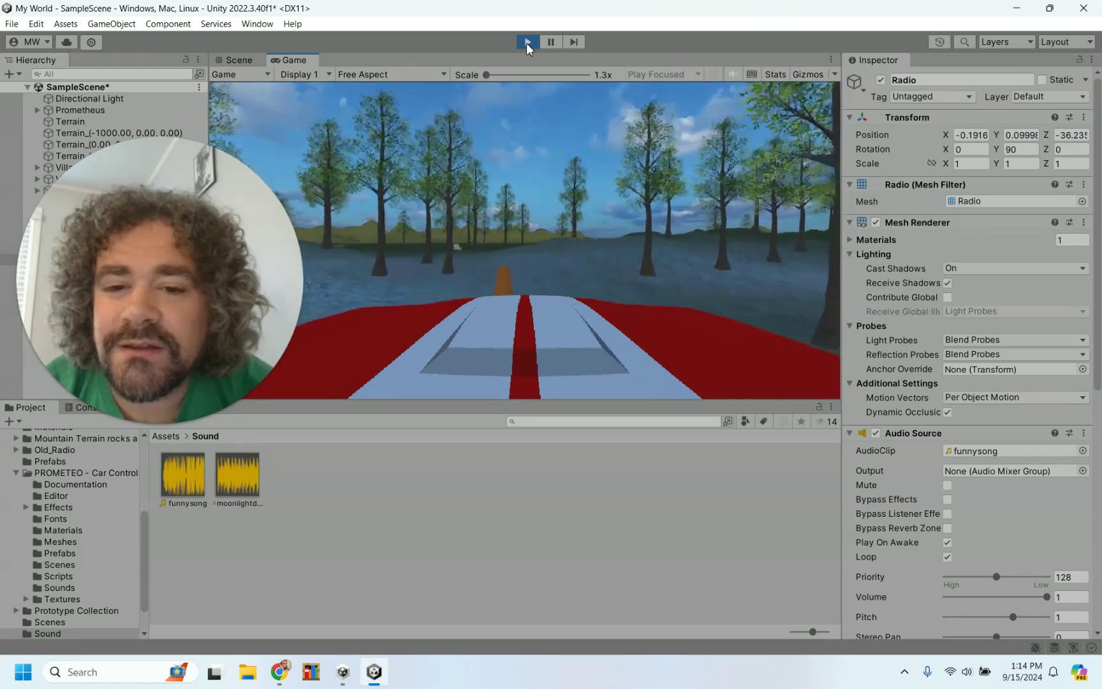
left_click(527, 43)
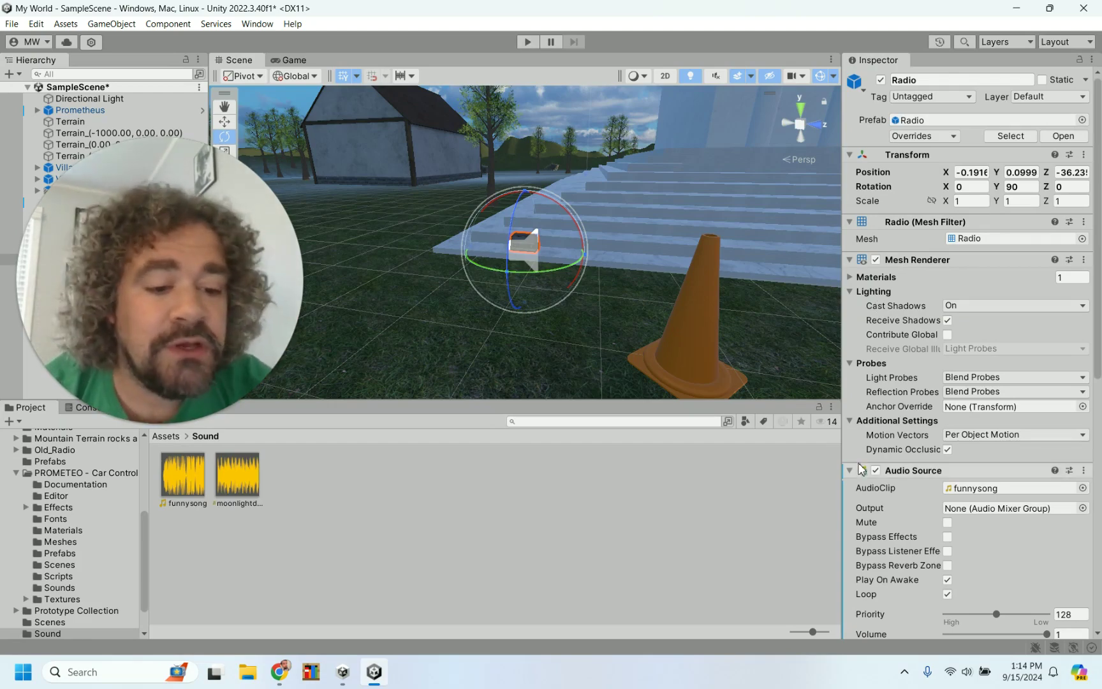
- Set the Radio's Volume Rolloff to Linear Rolloff and play-test it by driving the car through the village to the cone beside the radio
scroll(917, 544, "down", 10)
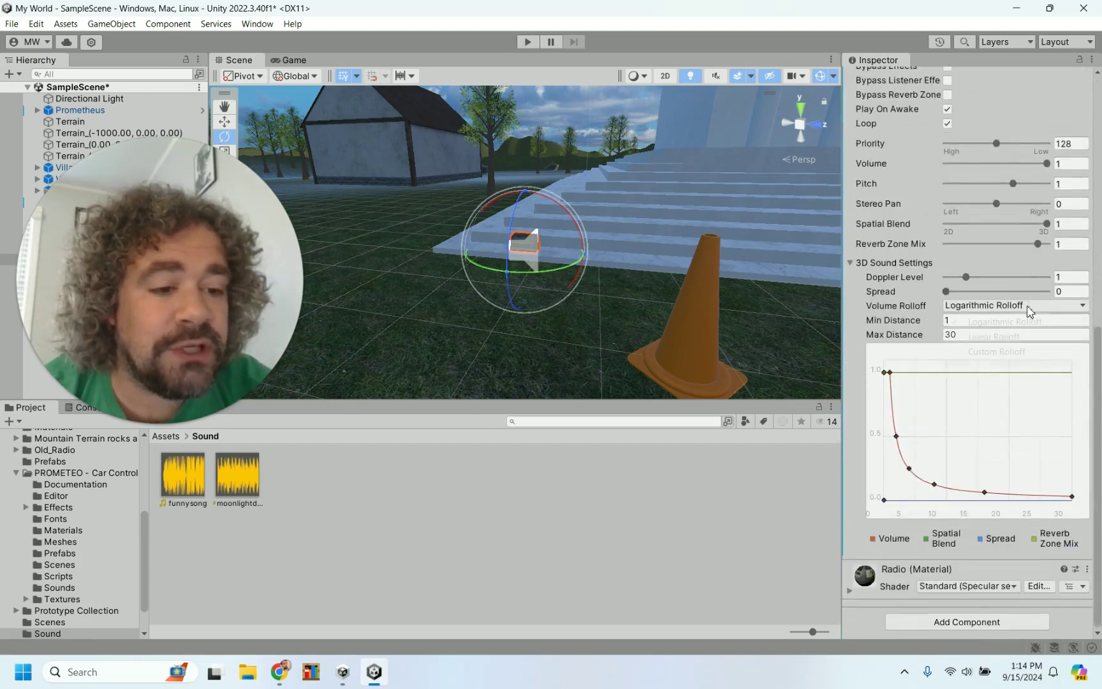
left_click(1006, 338)
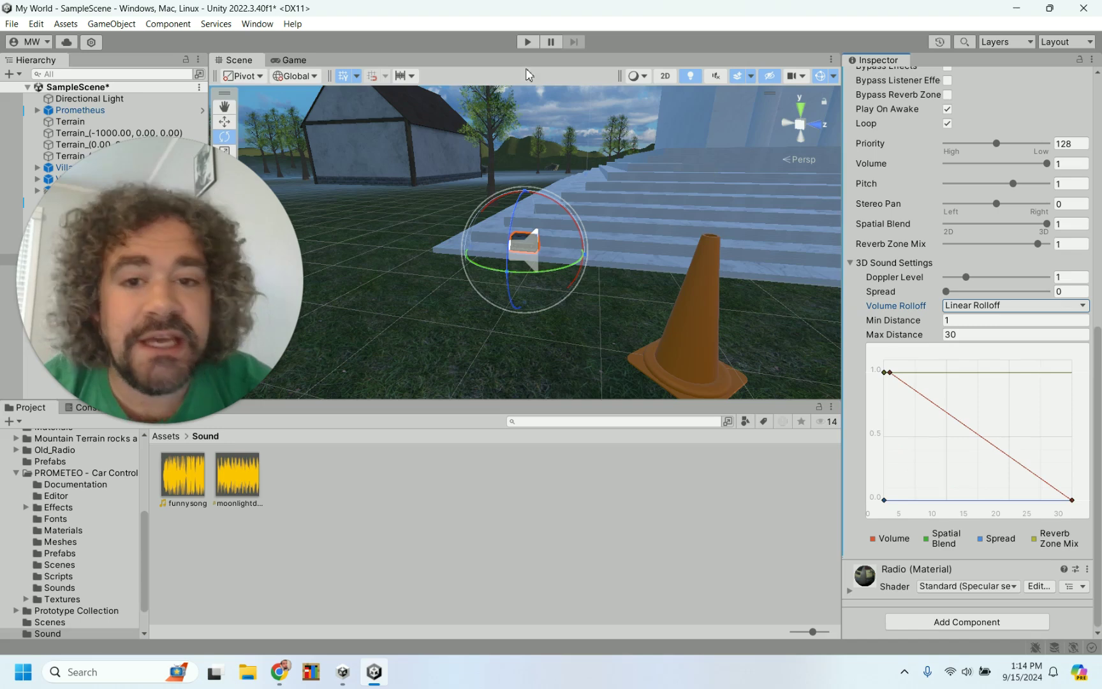
left_click(527, 42)
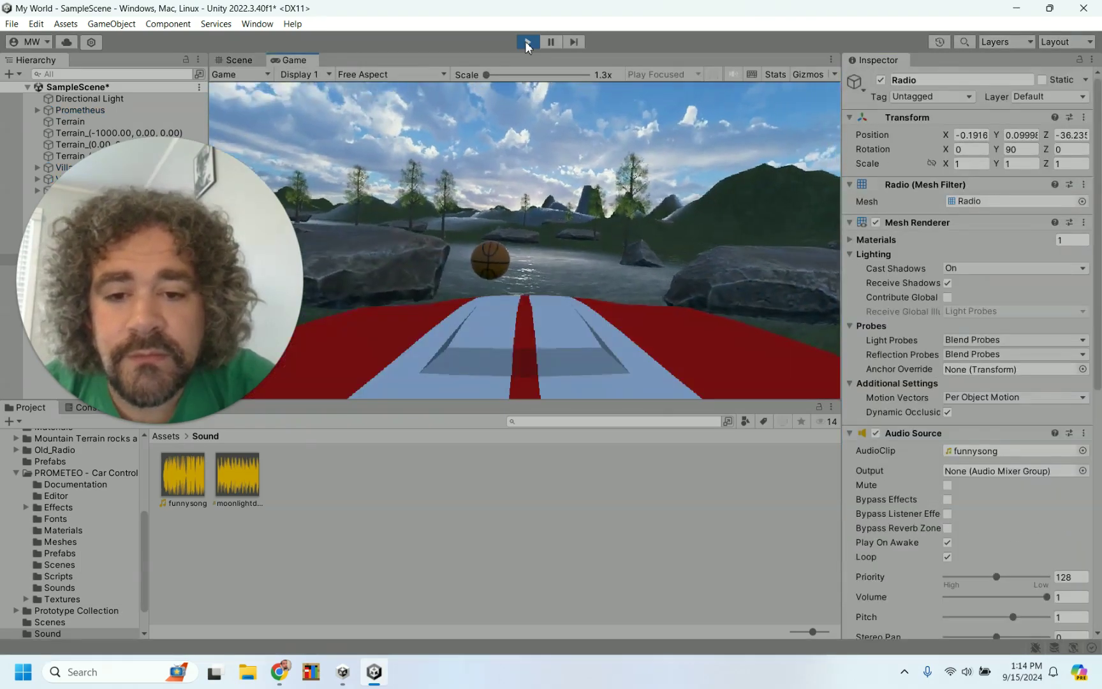
key("Left")
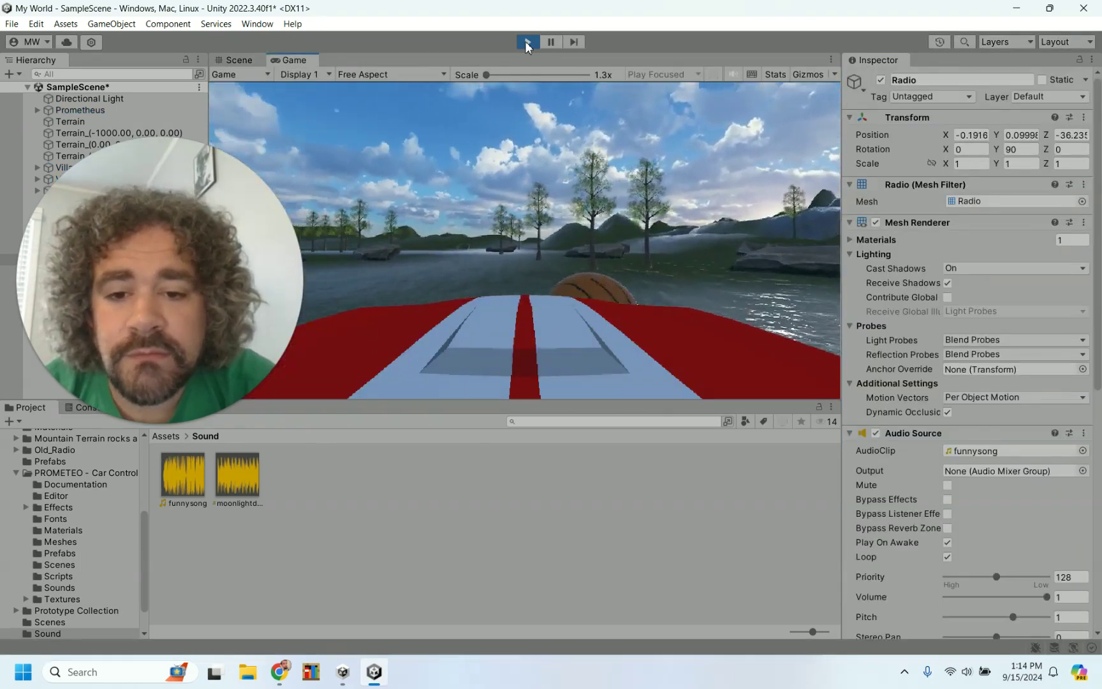
key("Left")
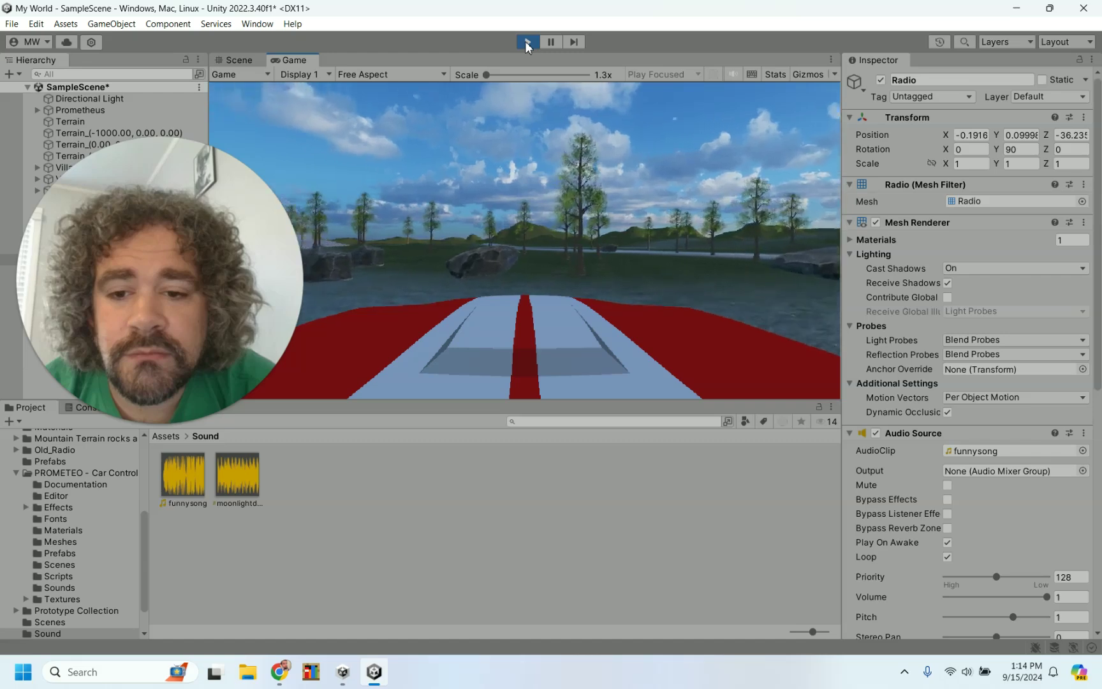
key("Left")
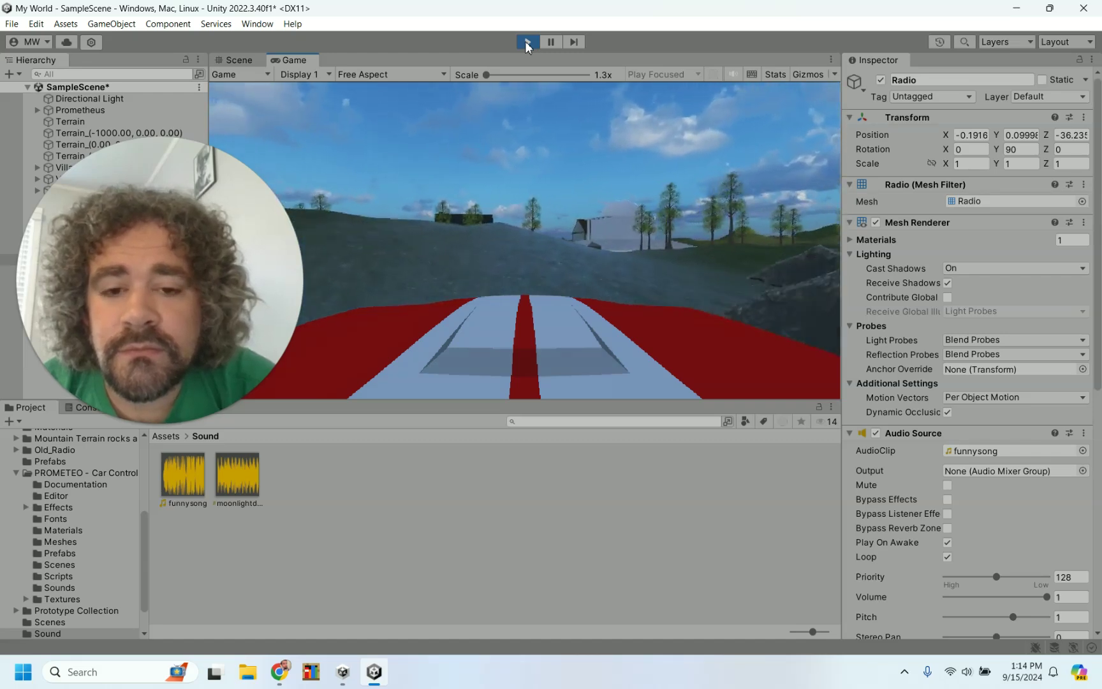
key("Up")
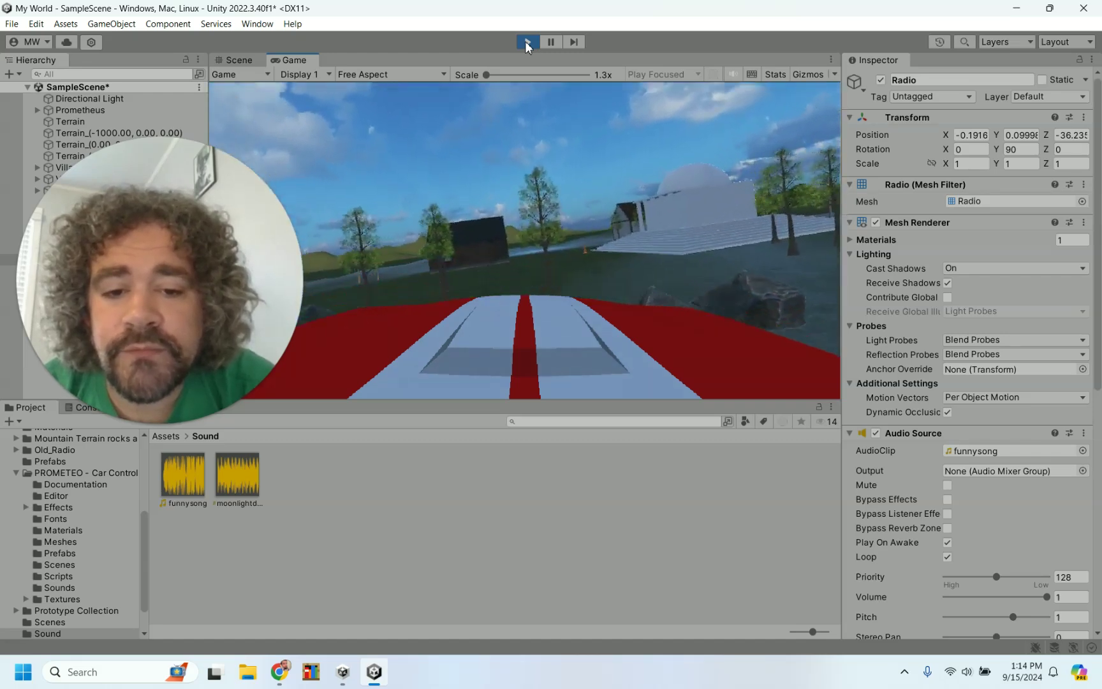
key("Up")
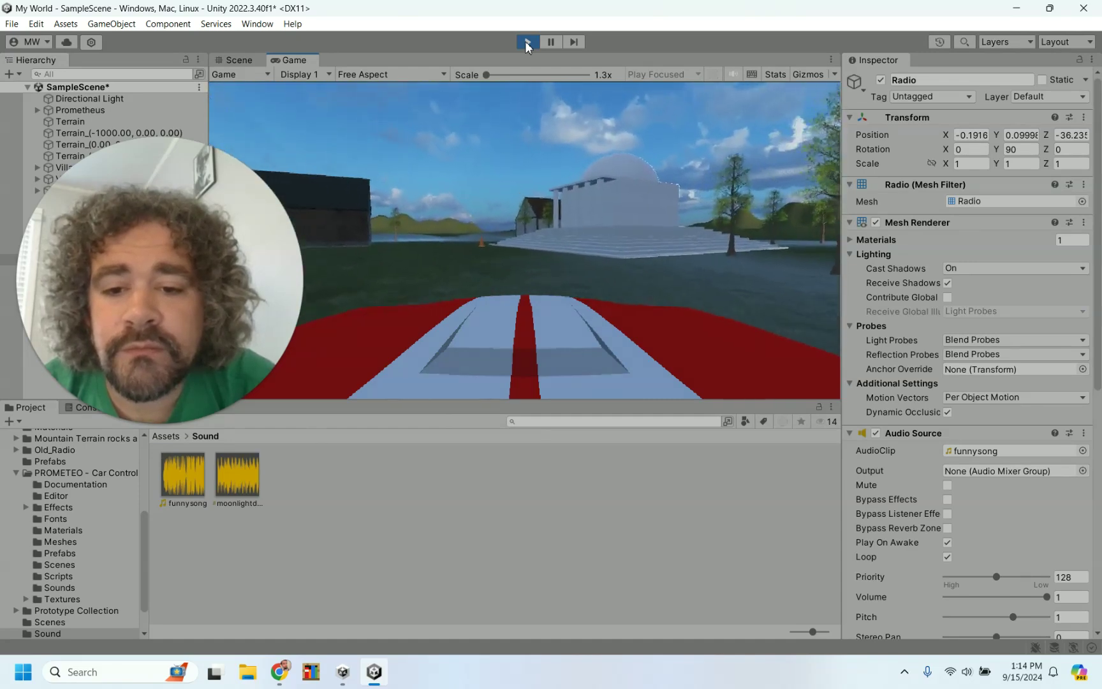
key("Left")
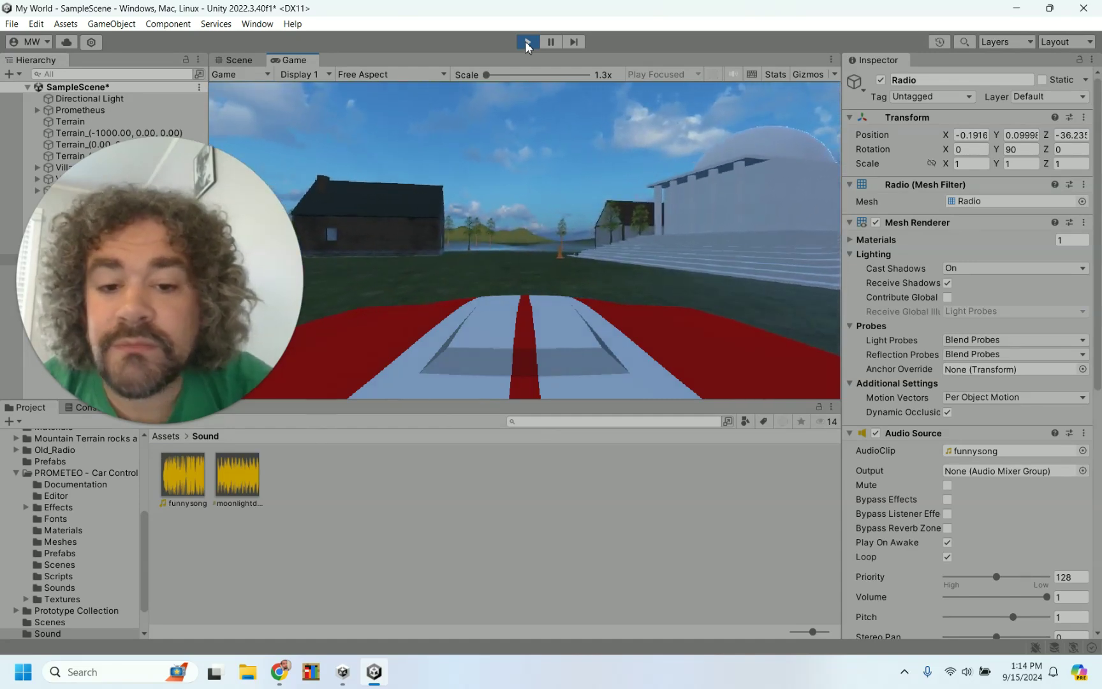
key("Up")
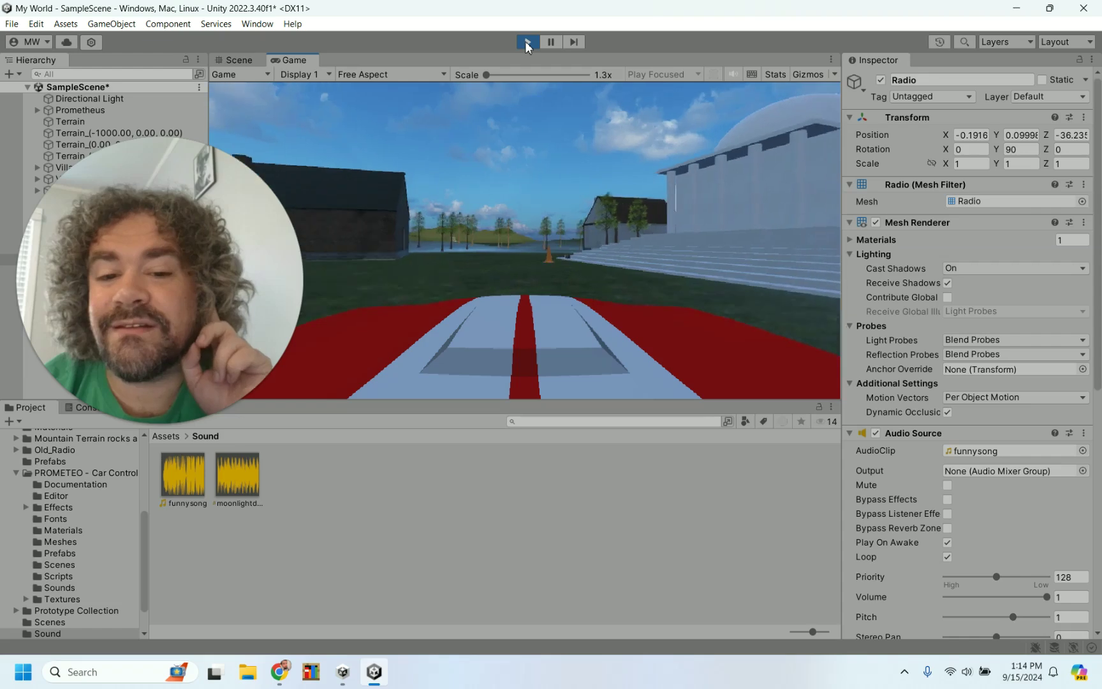
key("Up")
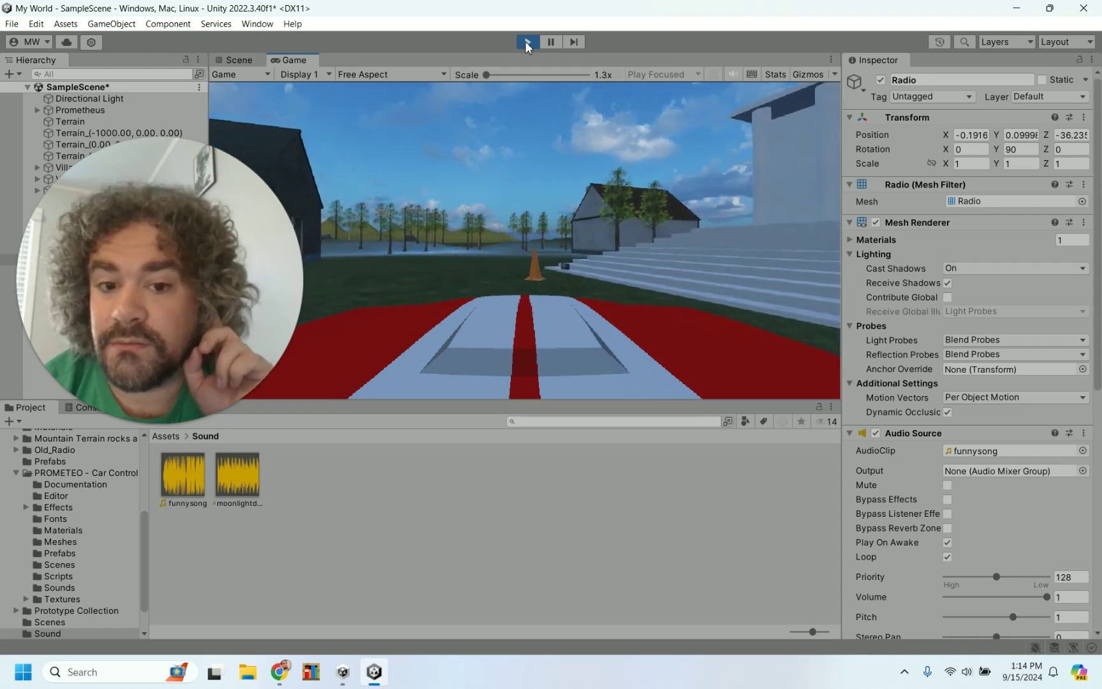
key("Up")
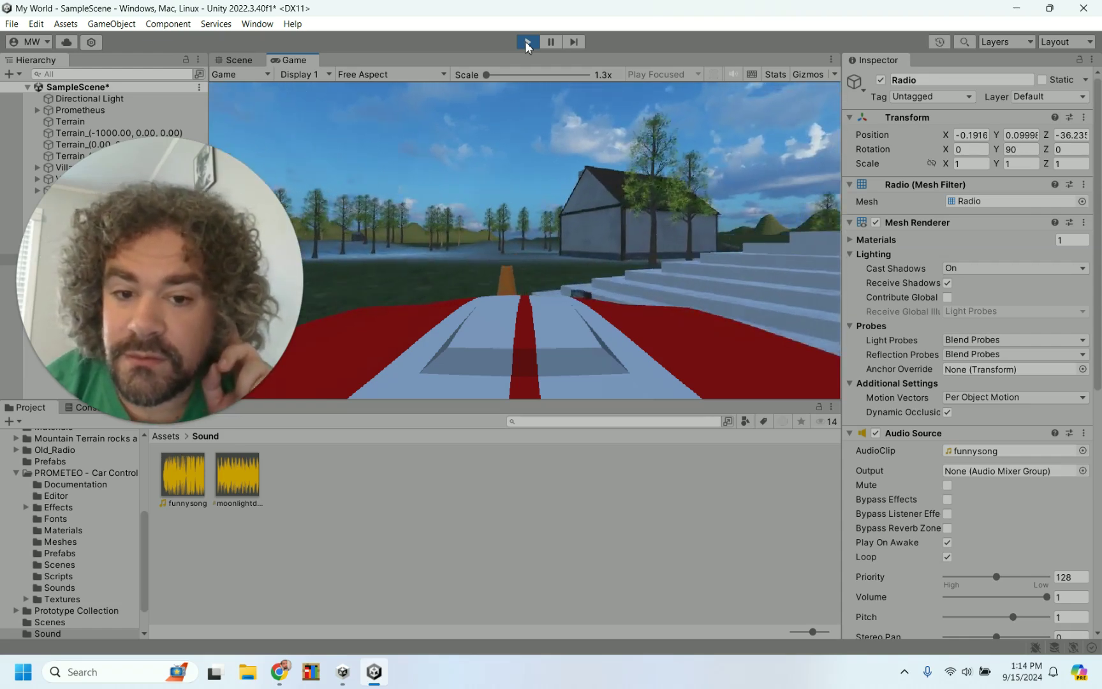
key("Left")
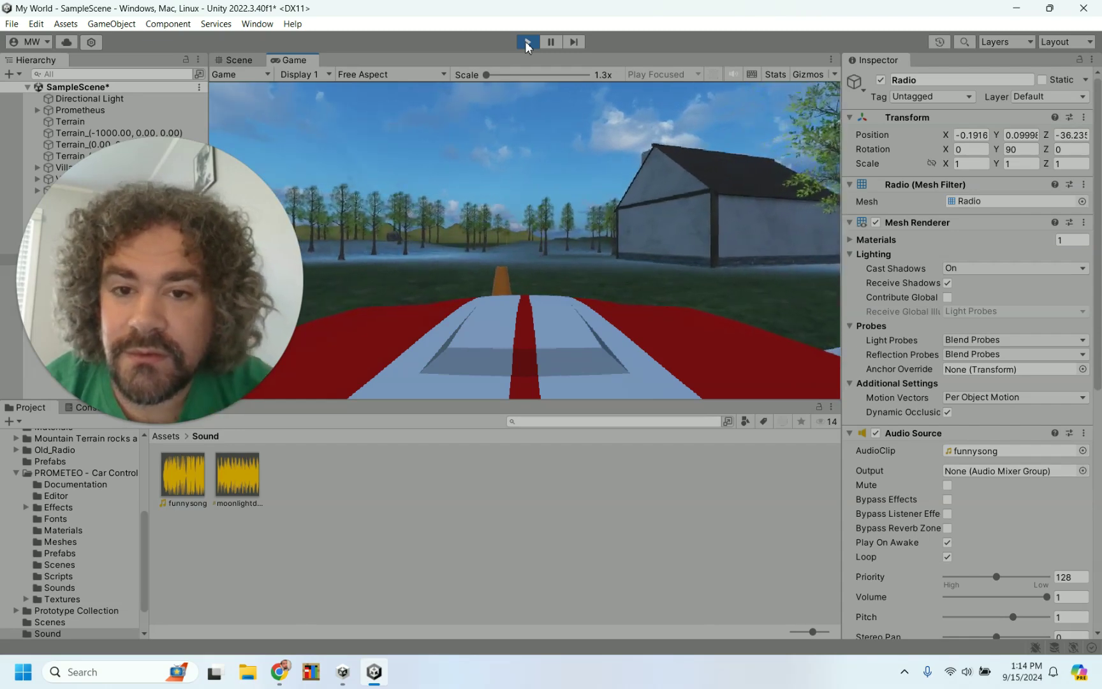
left_click(527, 42)
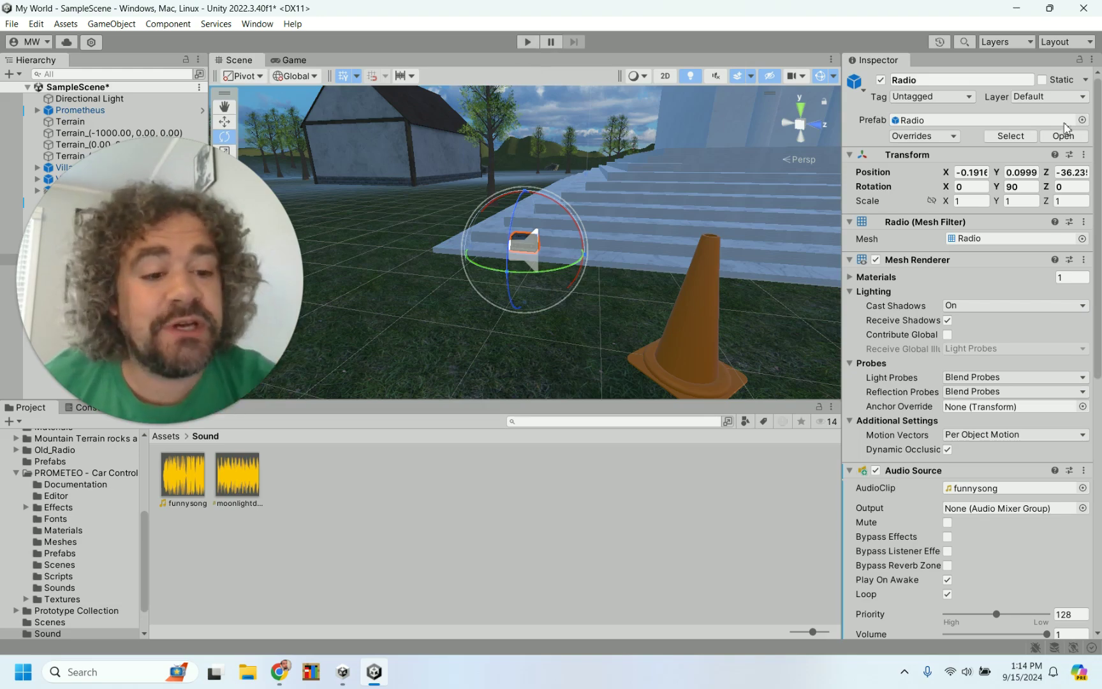
- Review the Radio's Logarithmic and Custom rolloff curves again, and set Volume Rolloff back to Linear Rolloff
scroll(937, 470, "down", 10)
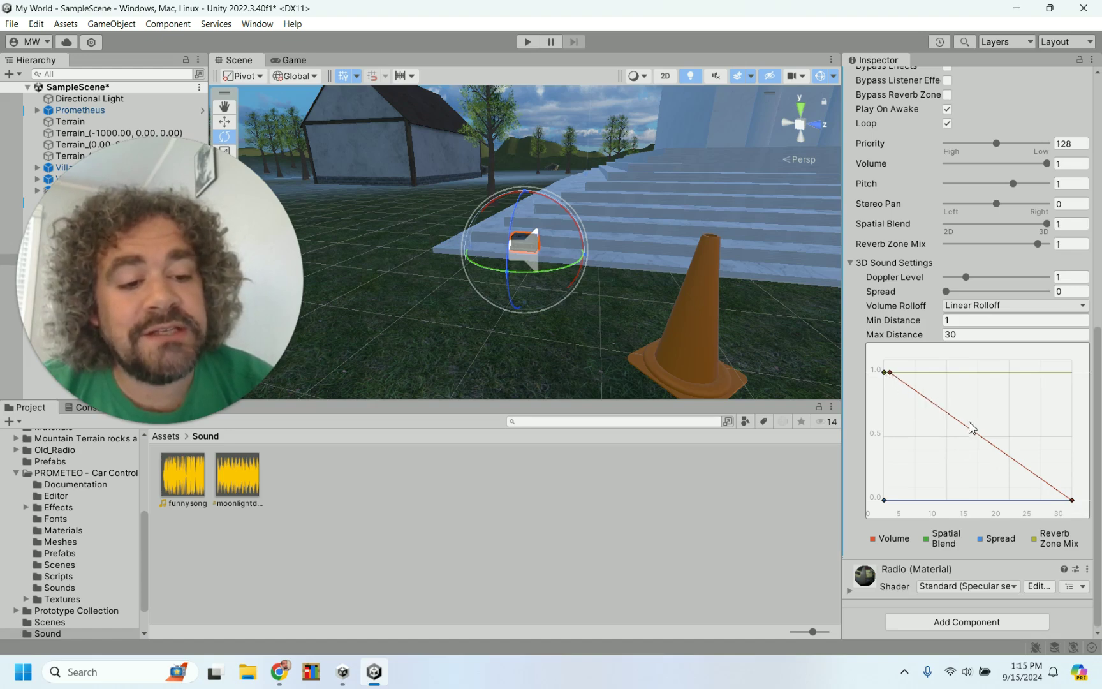
left_click(1007, 307)
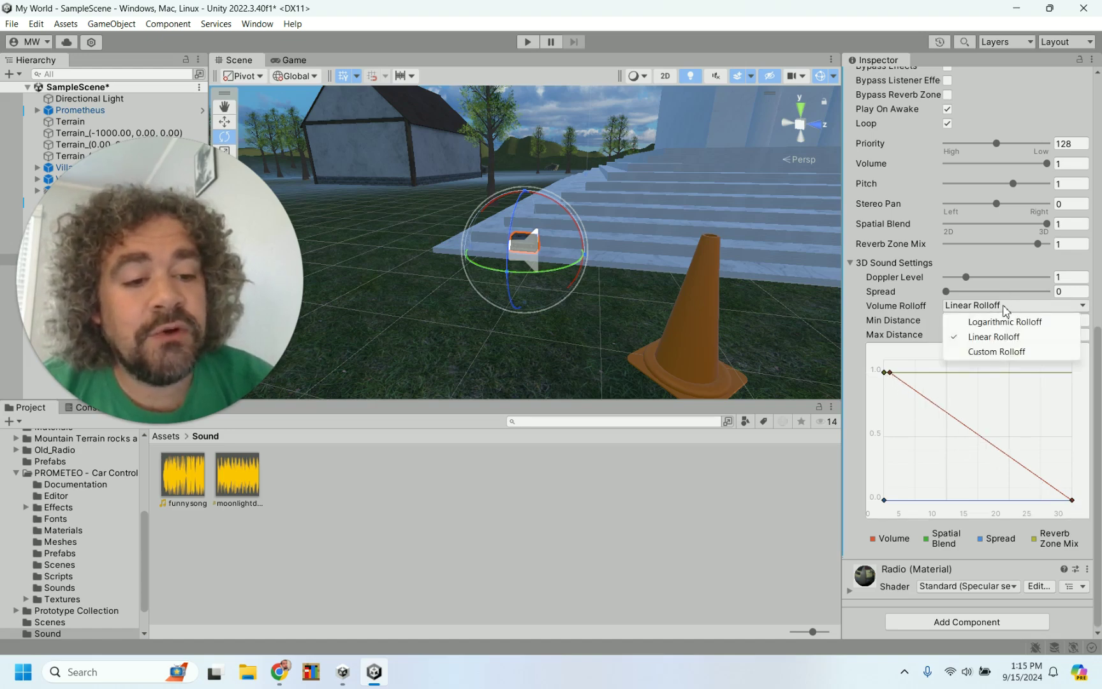
left_click(996, 323)
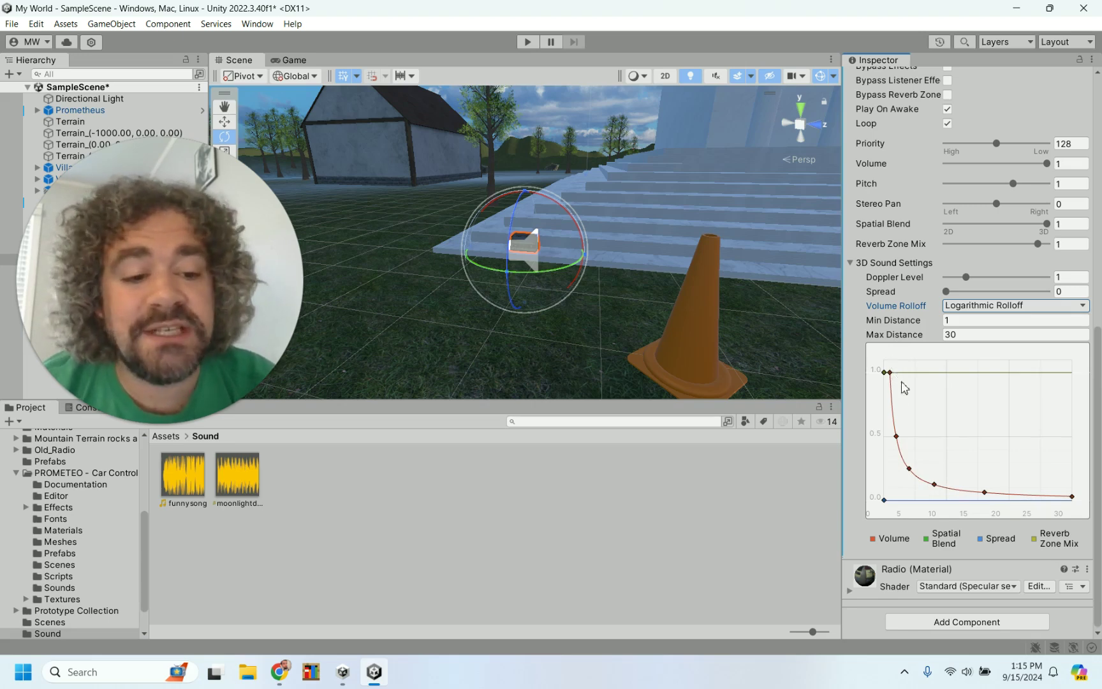
left_click(980, 309)
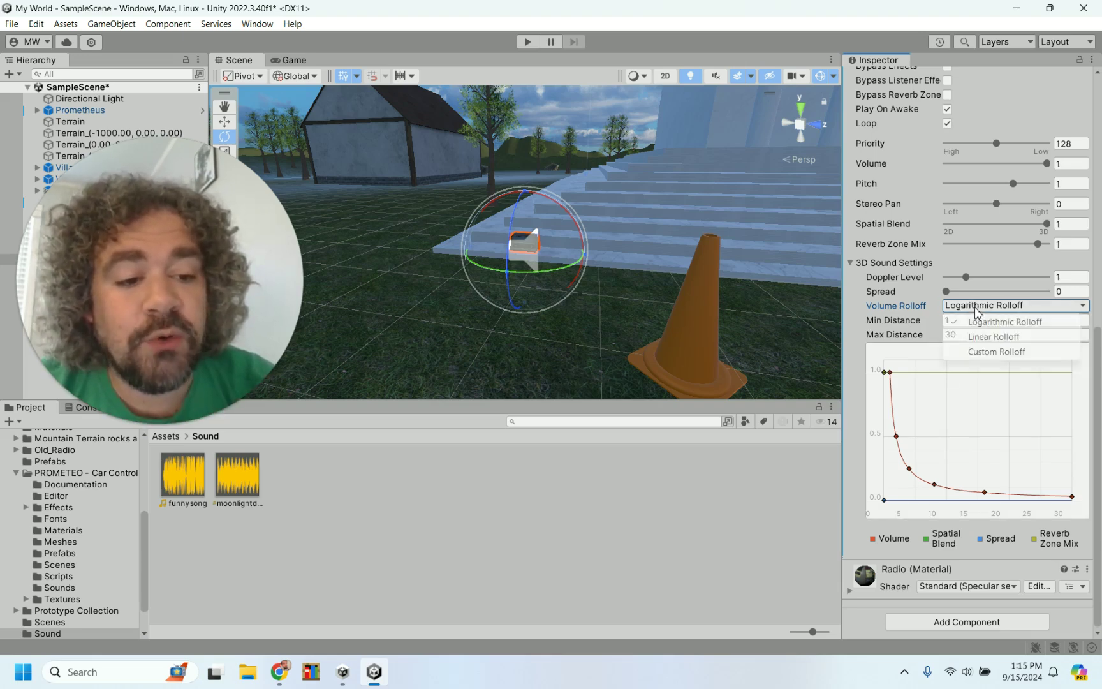
left_click(980, 353)
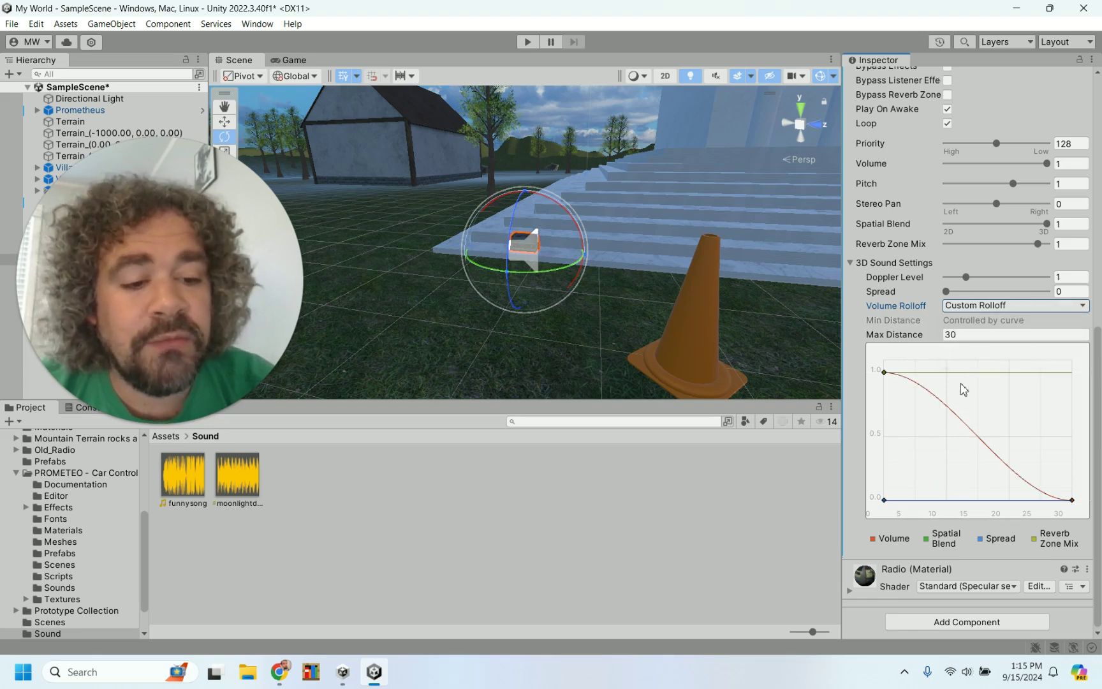
left_click(989, 307)
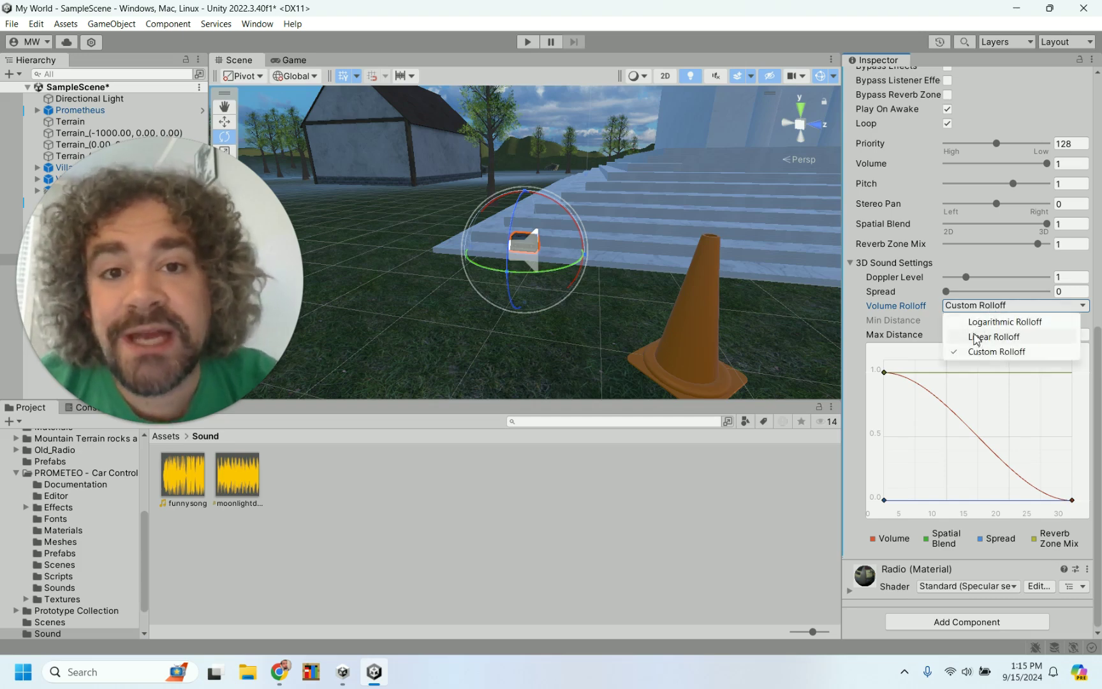
left_click(974, 336)
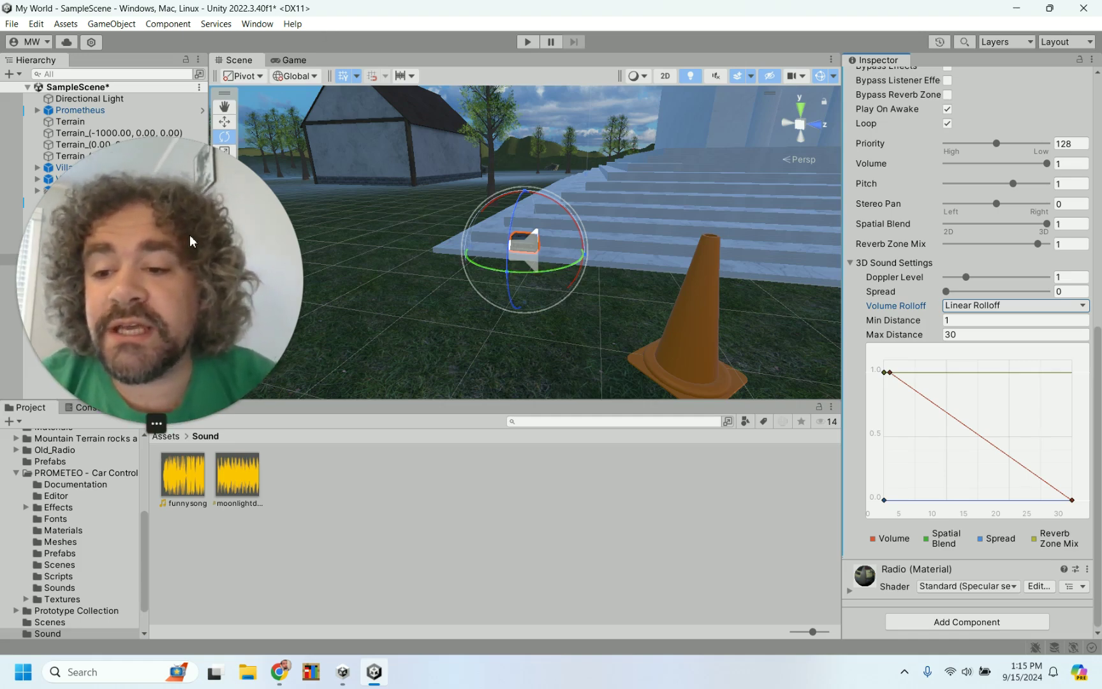
- Review the CarEngine's looping and spatial blend settings against the Radio's 3D Sound Settings
left_click_drag(189, 235, 703, 500)
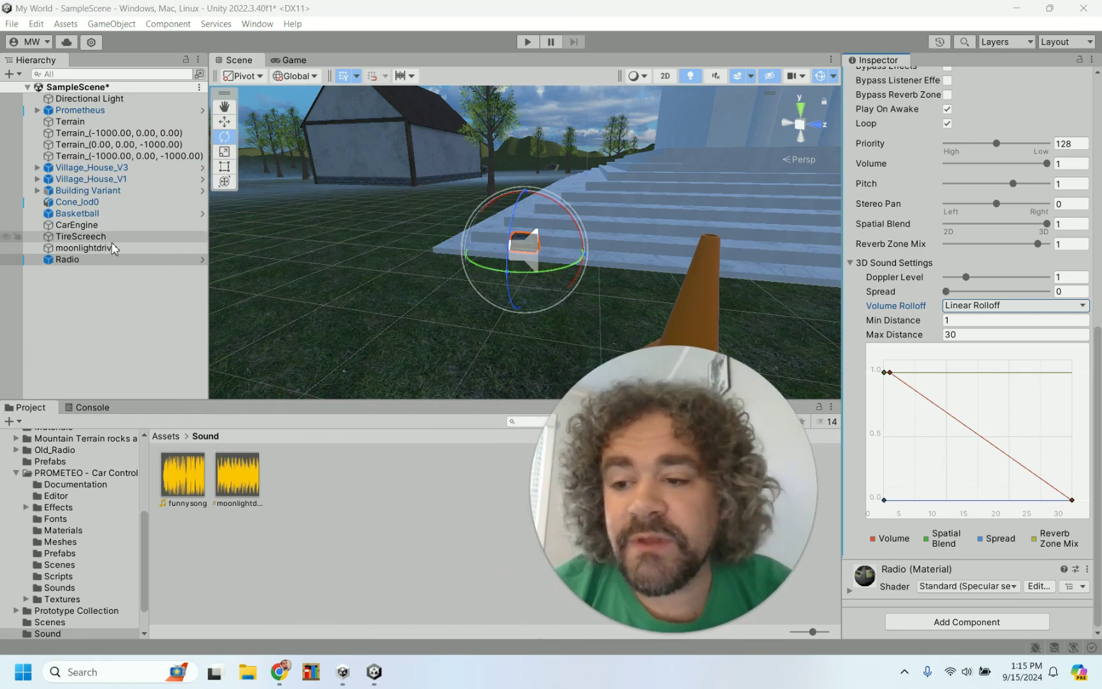
left_click(76, 224)
scroll(886, 289, "up", 3)
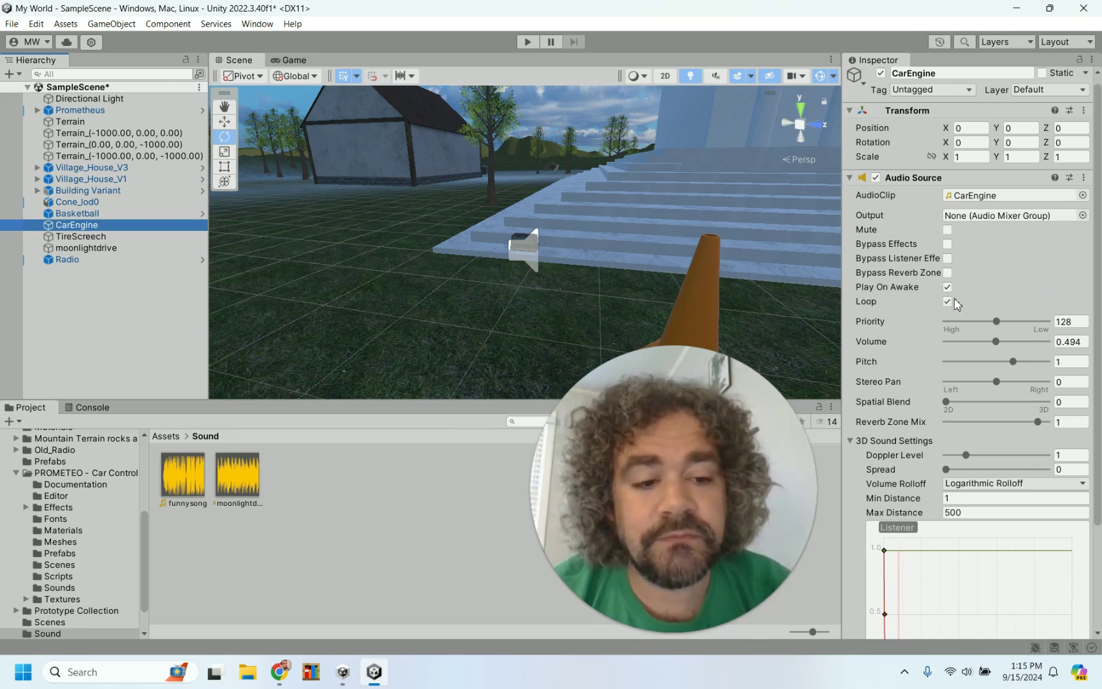
left_click(948, 301)
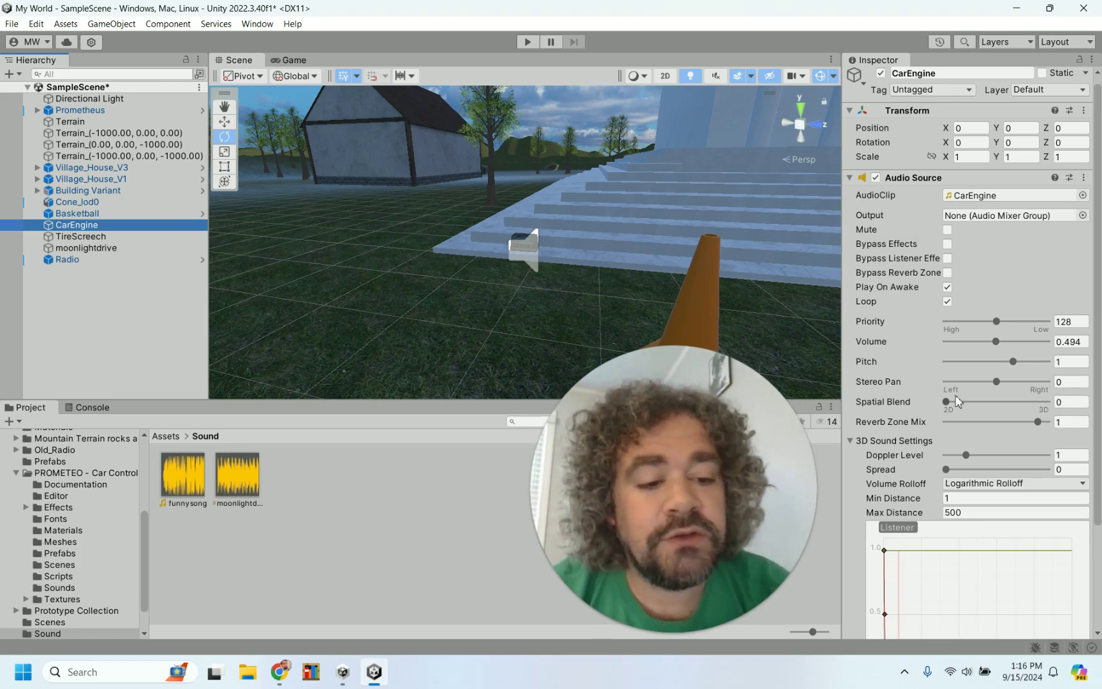
left_click(113, 259)
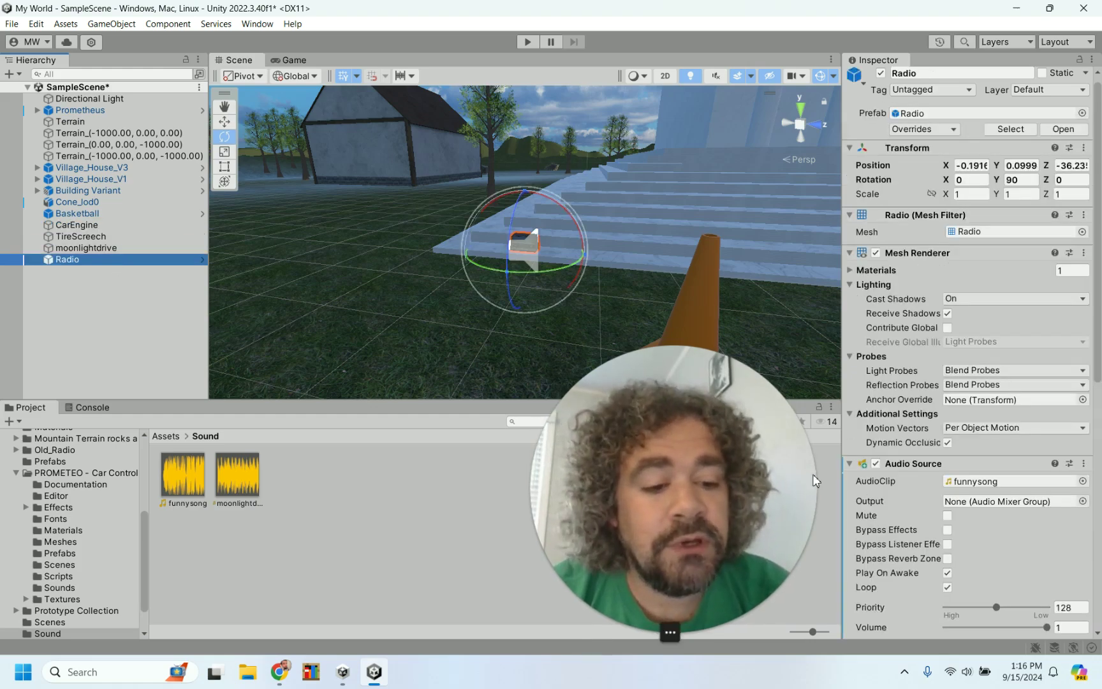
scroll(896, 507, "down", 10)
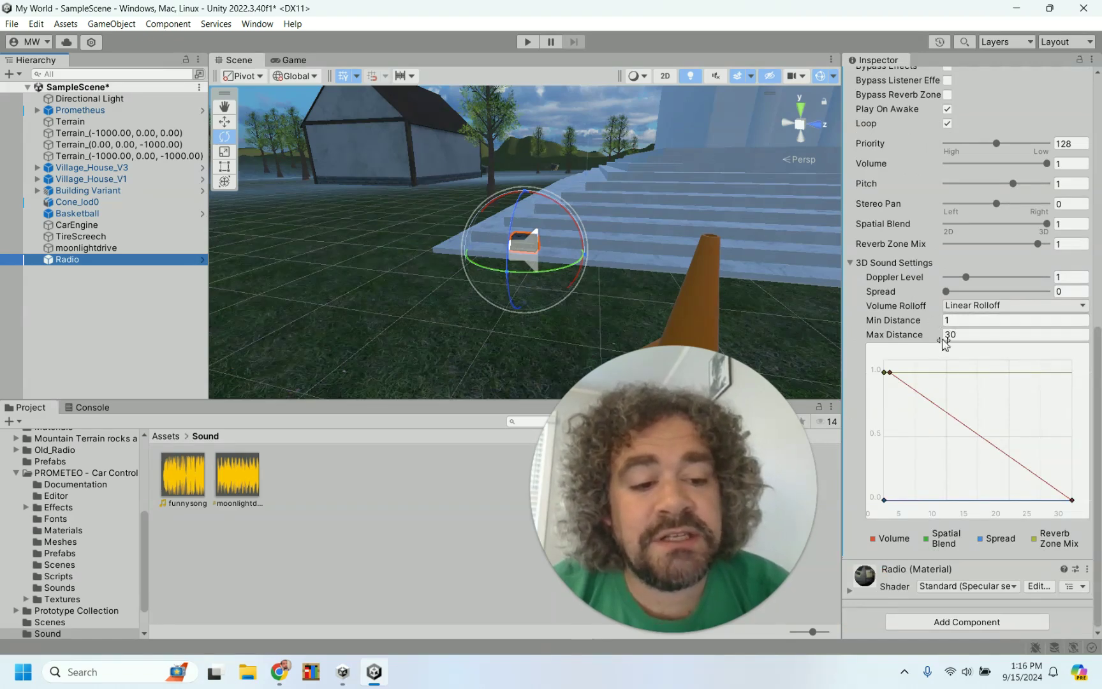
- Review the available Volume Rolloff options for the Radio, keeping Linear Rolloff
left_click(1030, 307)
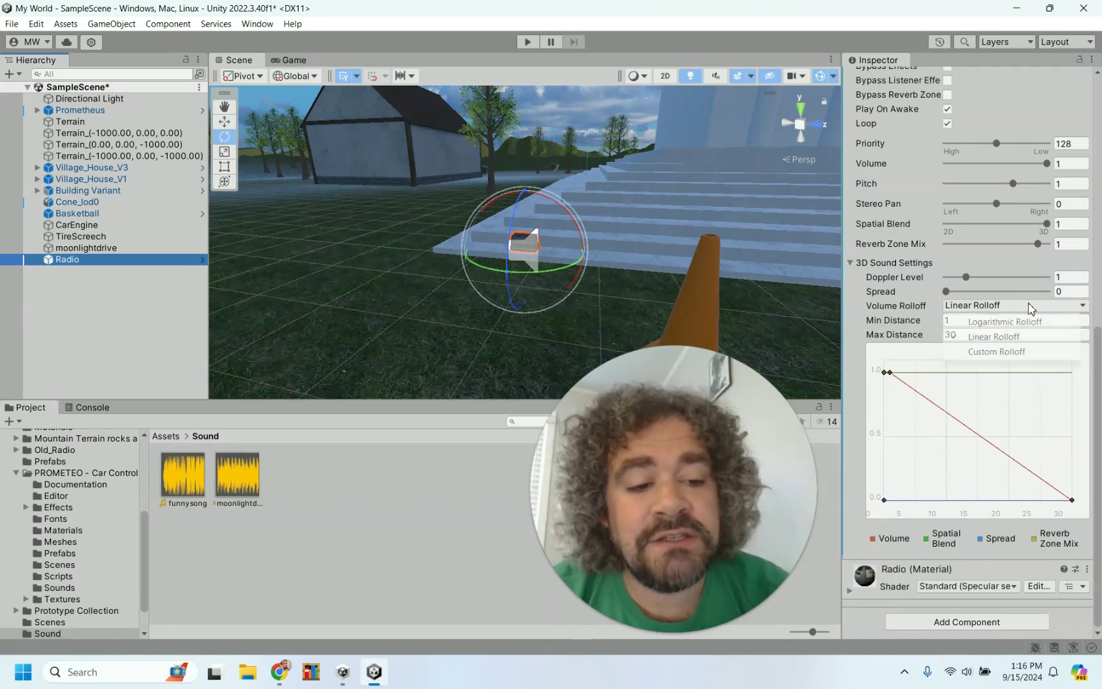
left_click(1028, 306)
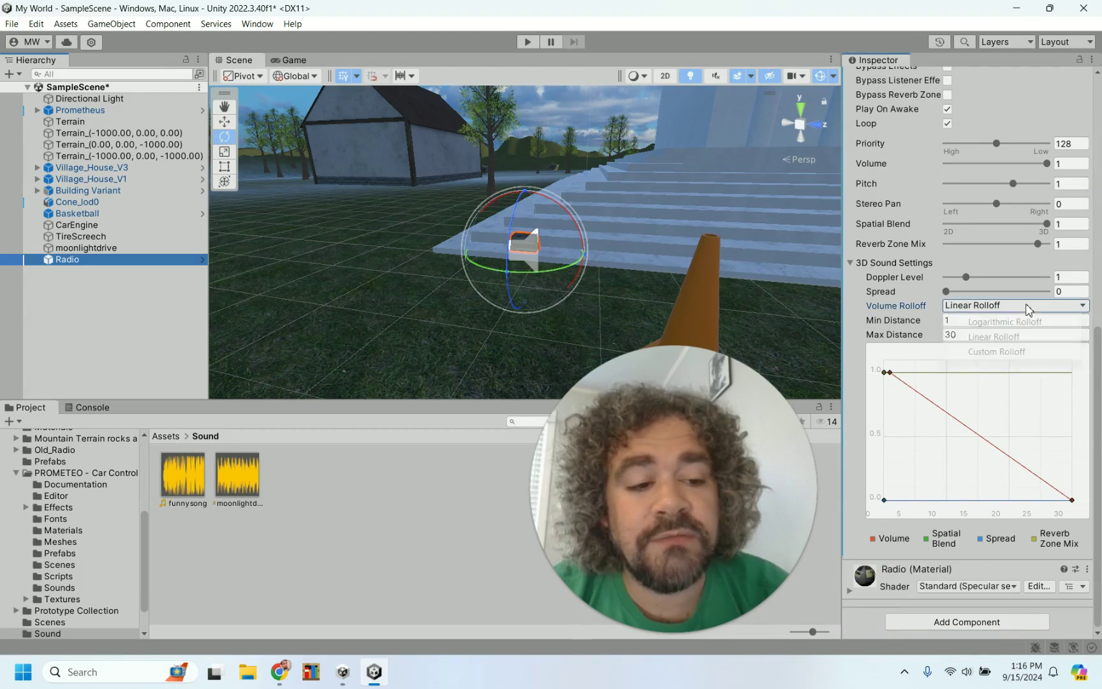
left_click(1065, 306)
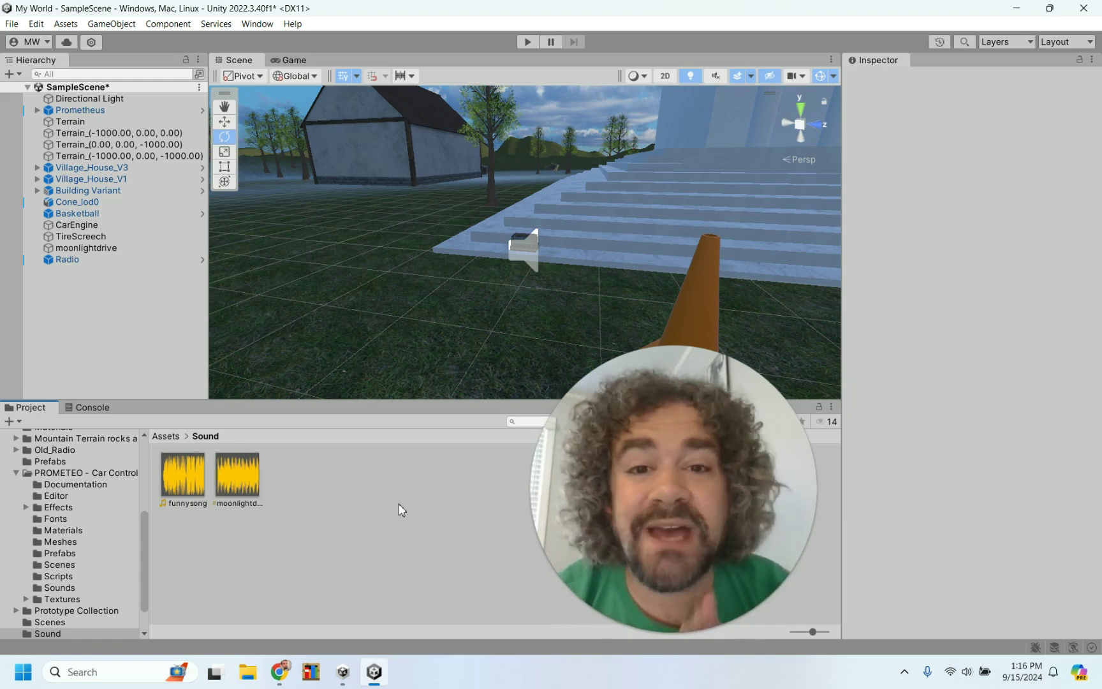
- Switch to the Unity Asset Store in Chrome, open the Audio category and limit the results to free assets
left_click(279, 671)
mouse_move(212, 182)
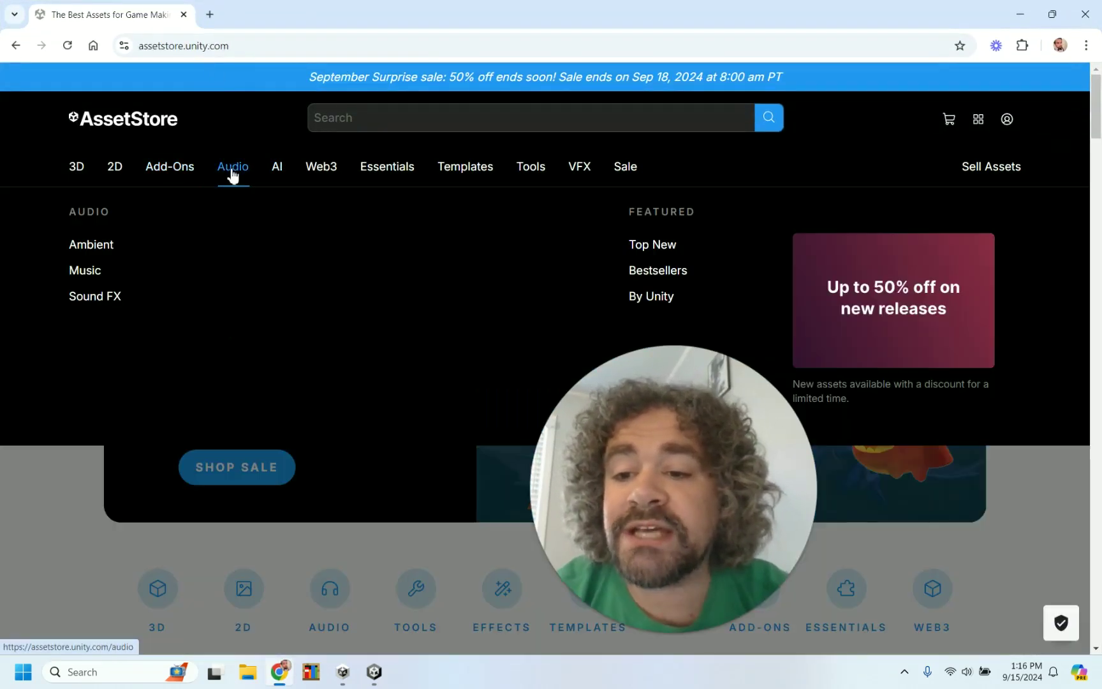
left_click(231, 172)
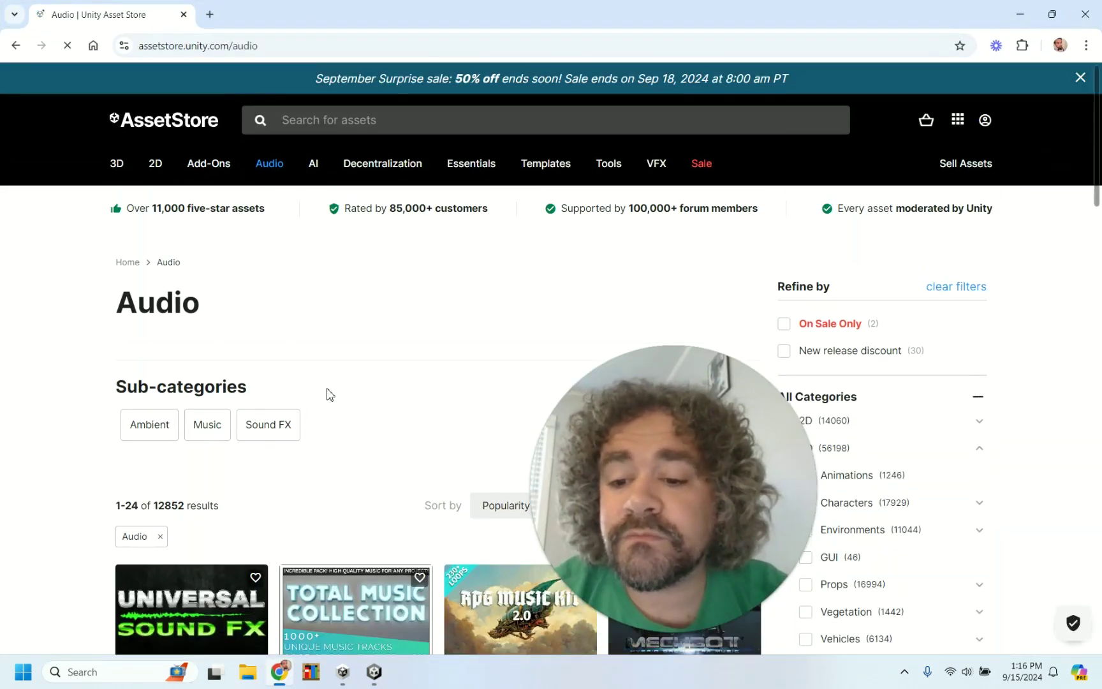
scroll(378, 420, "down", 3)
scroll(638, 408, "down", 4)
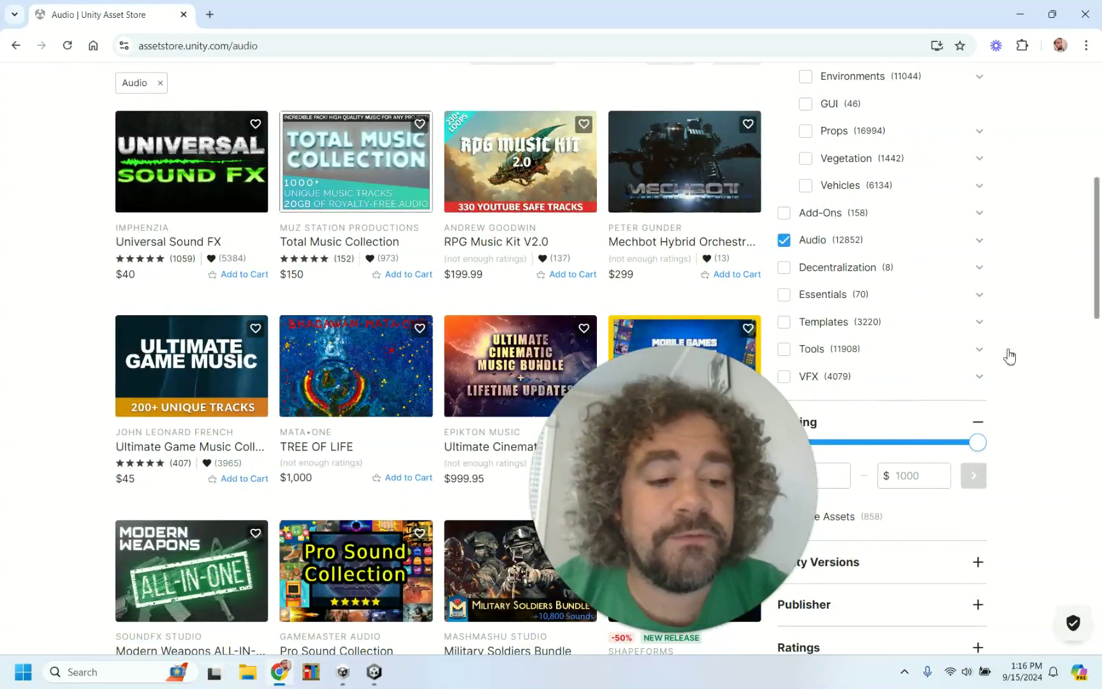
scroll(1020, 357, "down", 3)
left_click(784, 296)
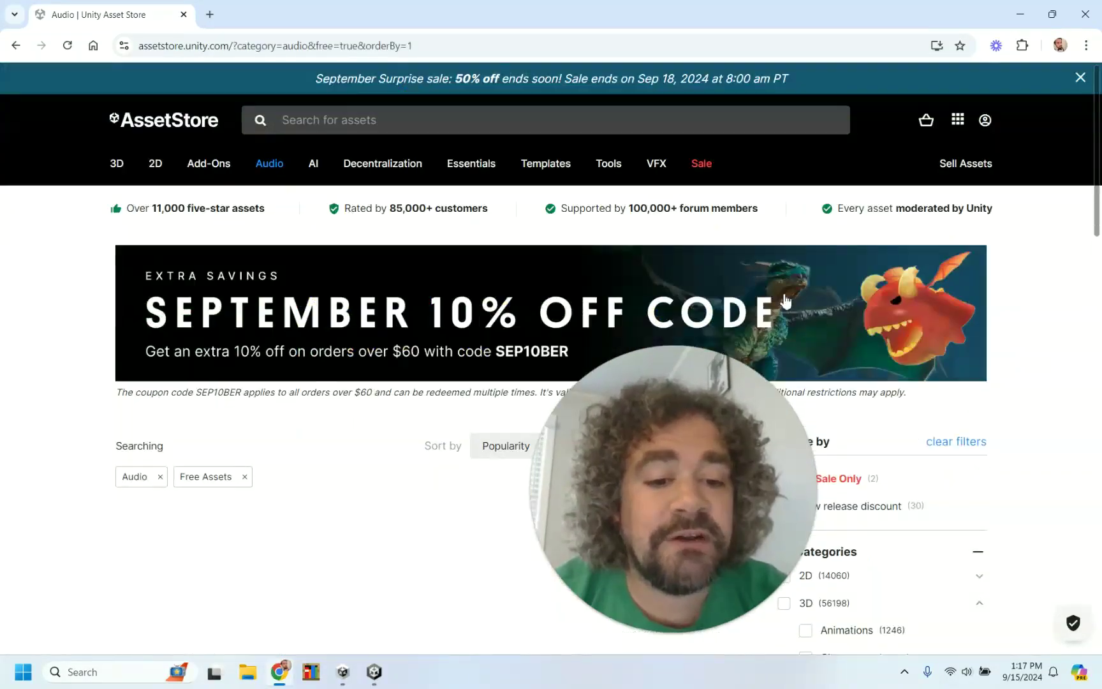
double_click(163, 445)
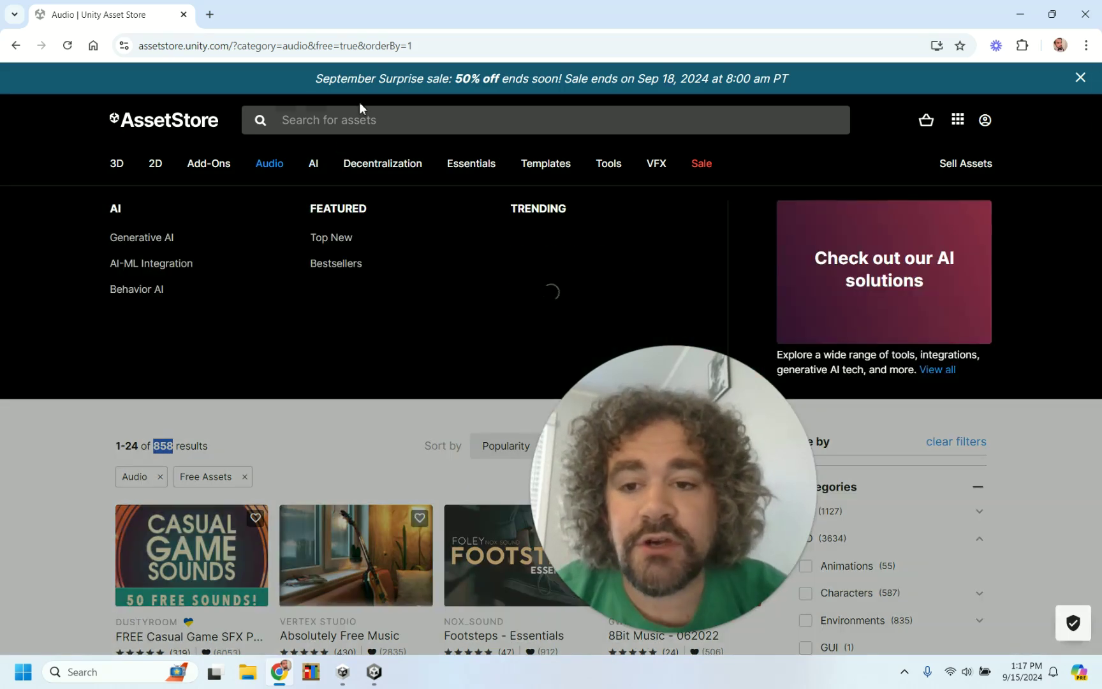
- Search the Asset Store for music, filter the price to Free and browse the music packs
left_click(362, 117)
type("m")
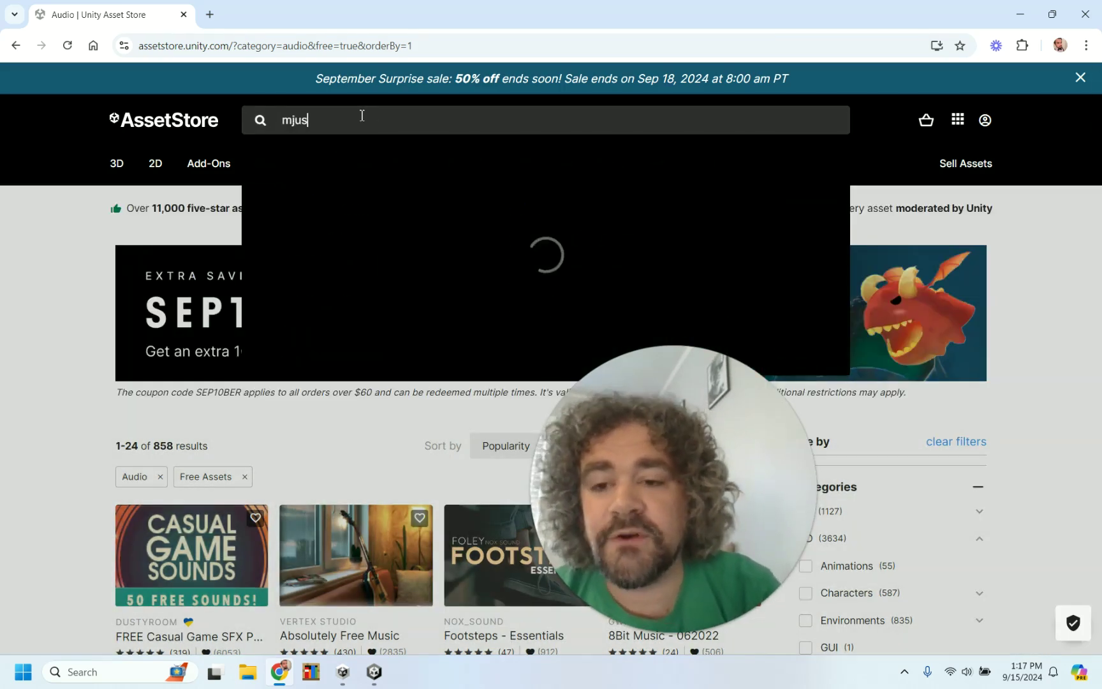
type("usic")
key("Return")
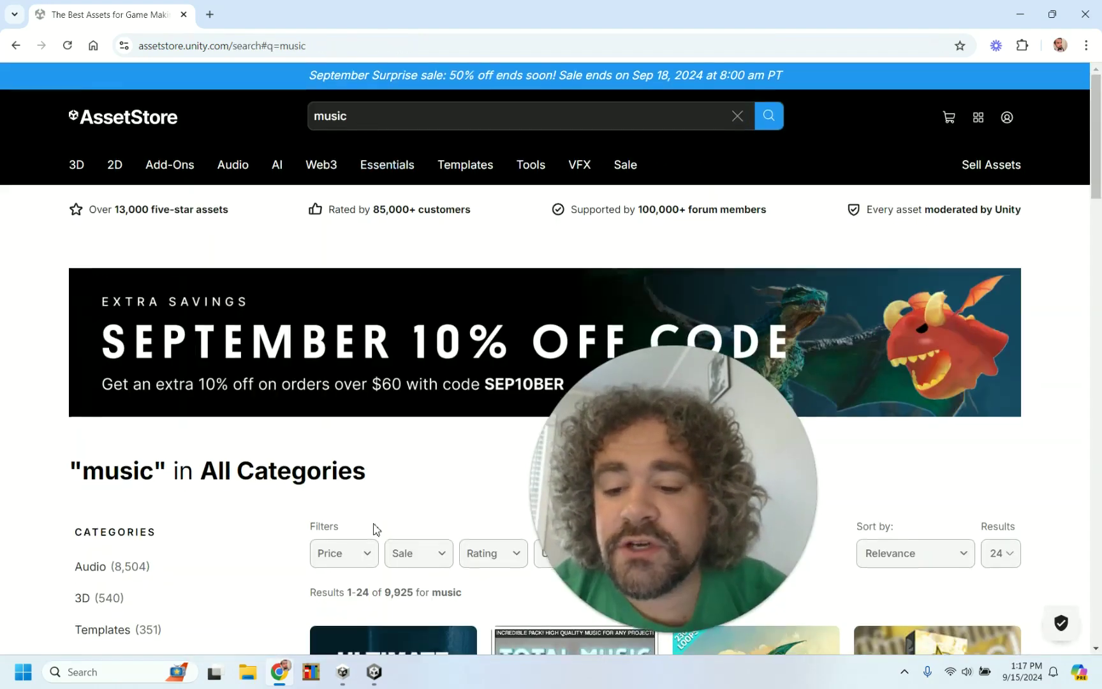
scroll(367, 357, "down", 3)
left_click(363, 338)
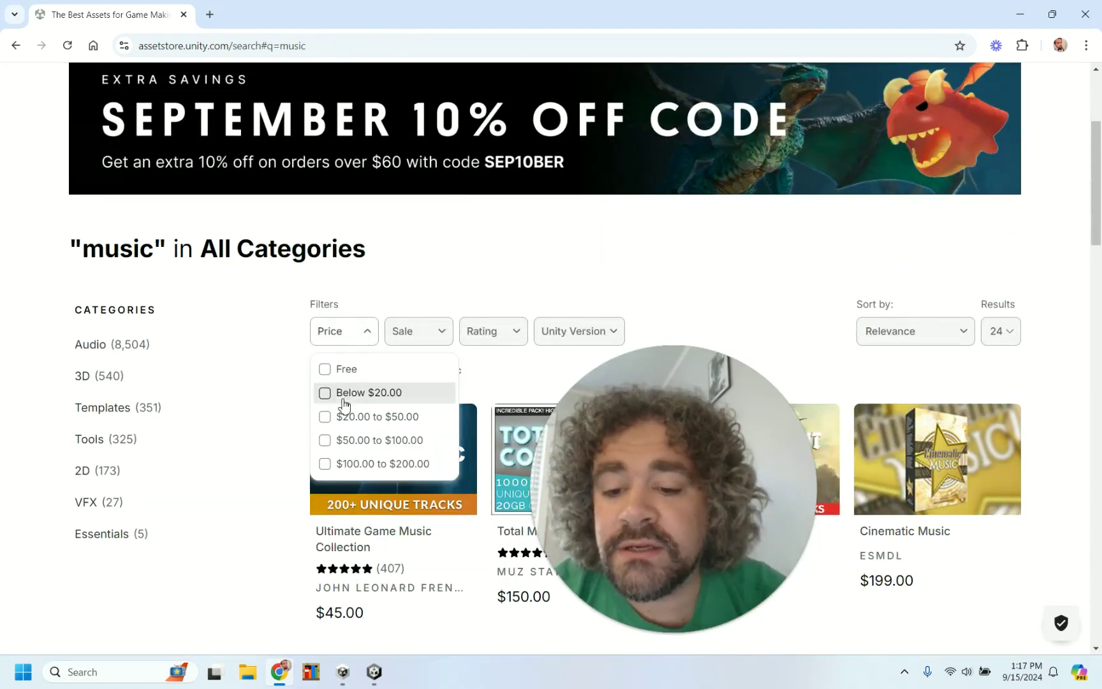
left_click(325, 369)
scroll(278, 468, "down", 3)
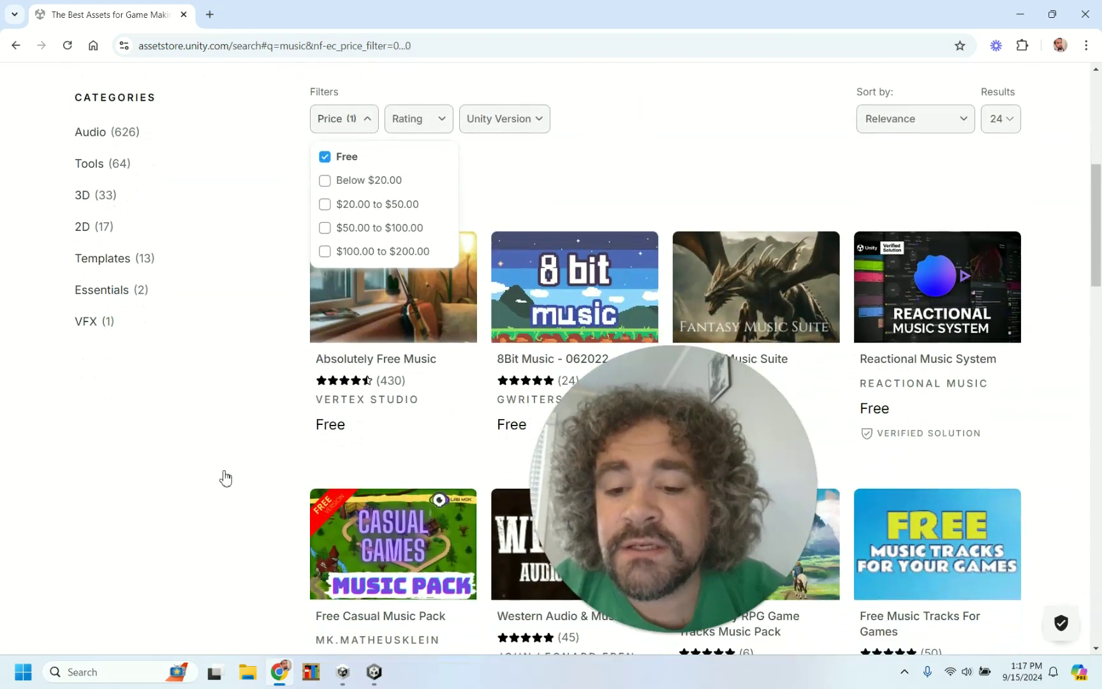
left_click(226, 473)
scroll(389, 332, "down", 5)
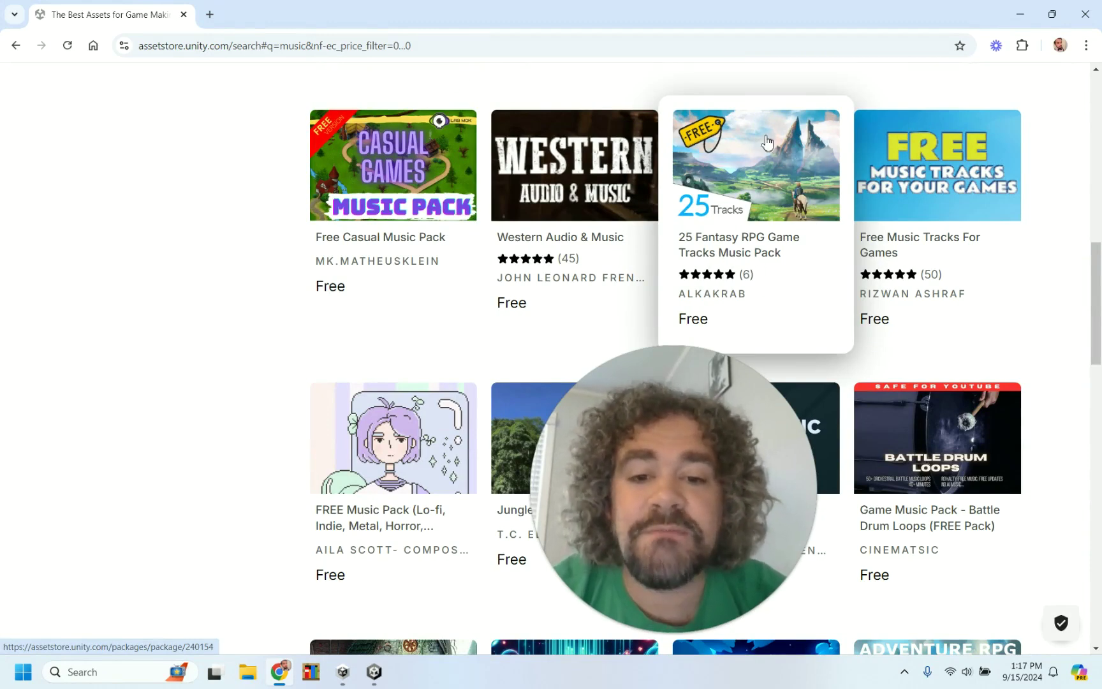
scroll(720, 234, "down", 5)
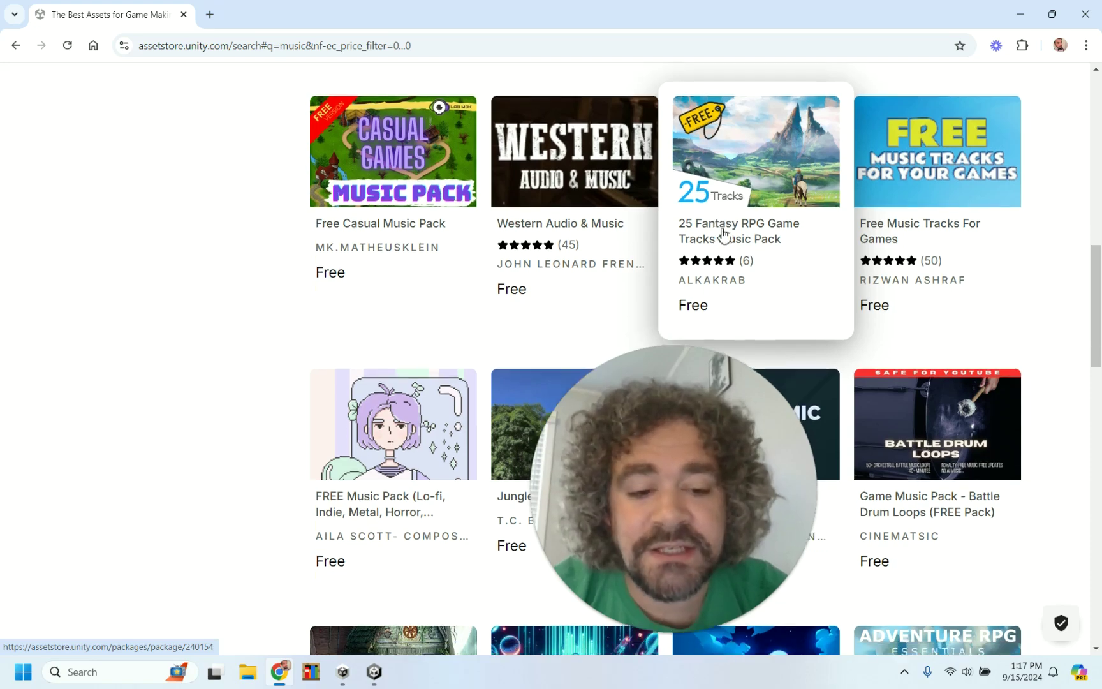
scroll(721, 235, "down", 6)
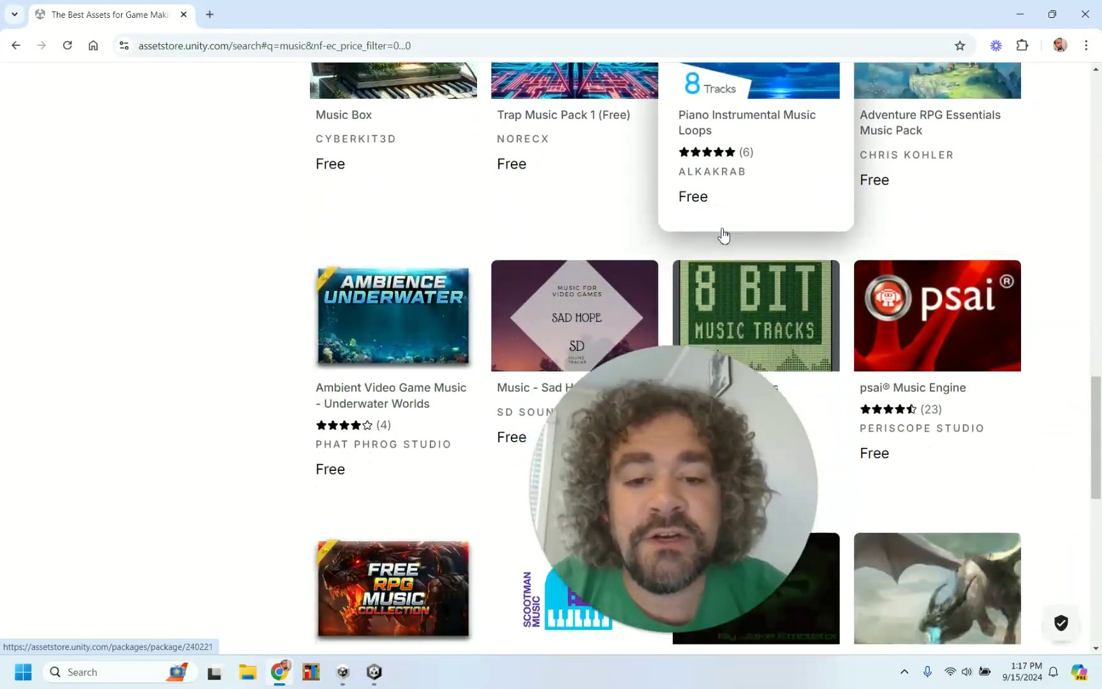
- Open the Audio category's Sound FX sub-category and limit it to free assets
scroll(701, 227, "up", 2)
scroll(212, 254, "up", 15)
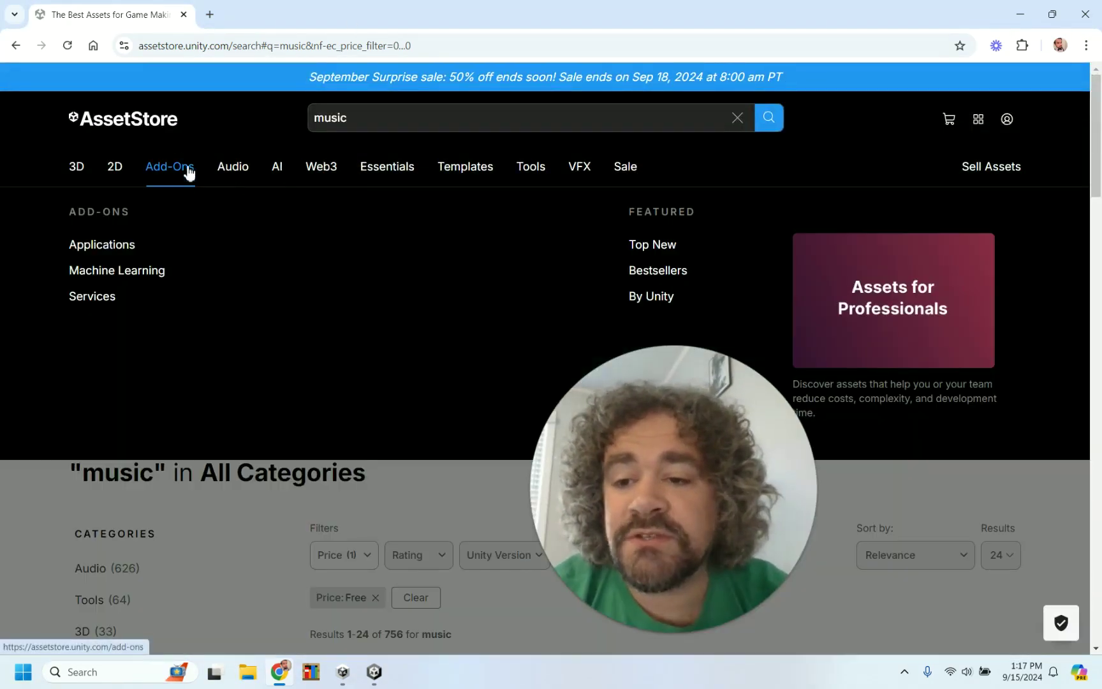
mouse_move(233, 176)
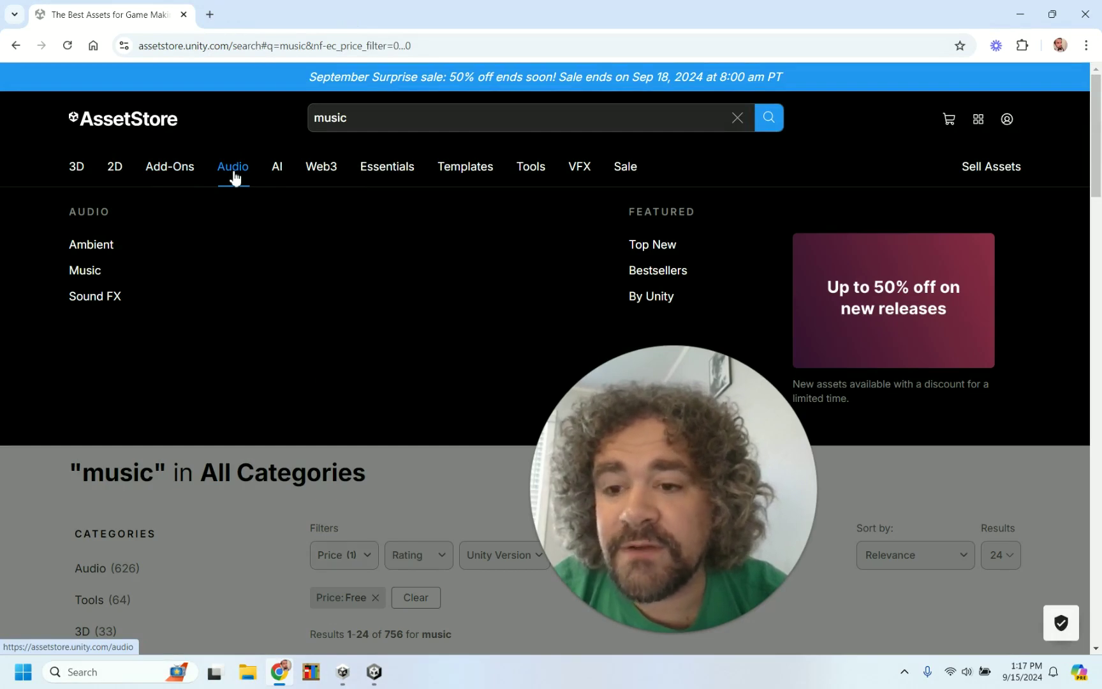
left_click(233, 176)
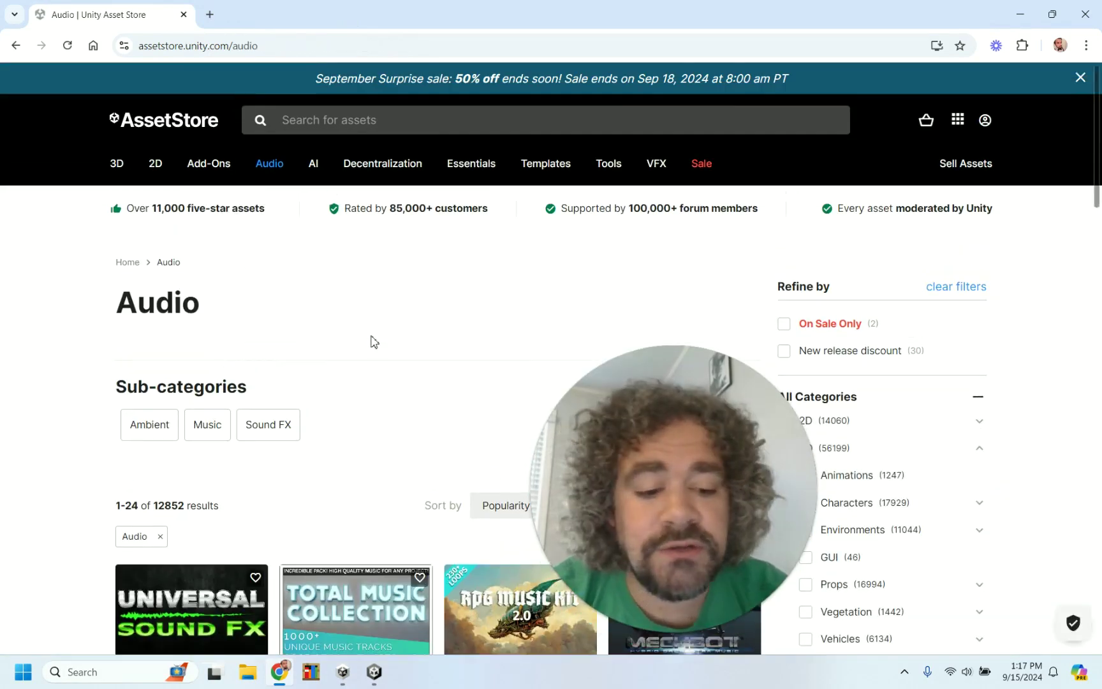
left_click(266, 432)
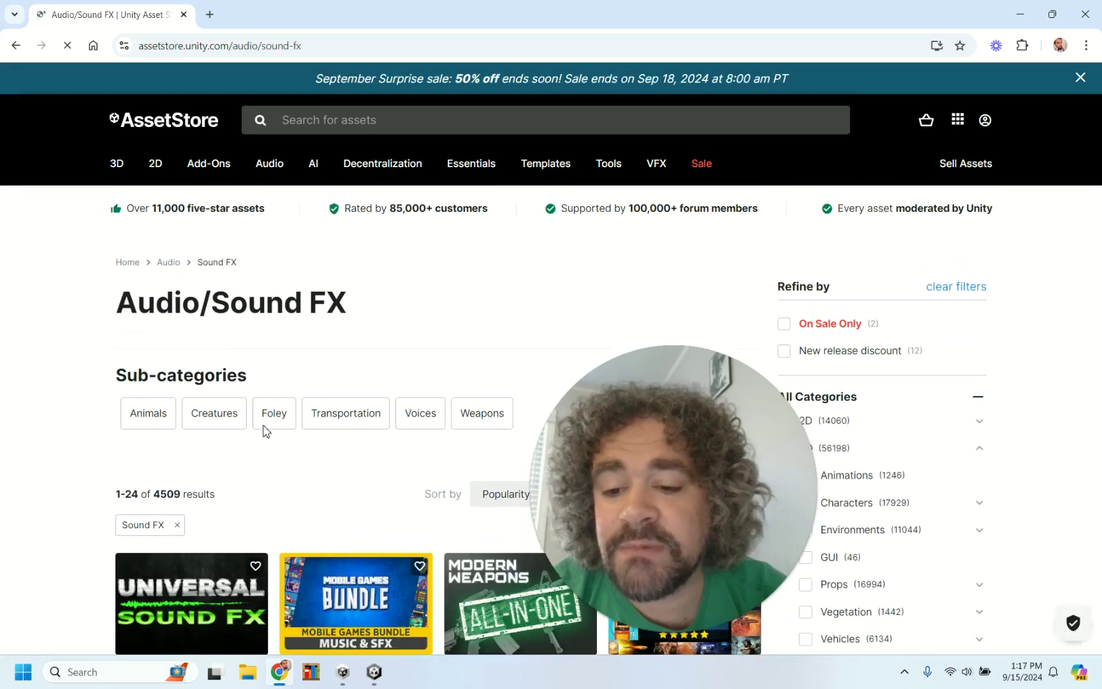
scroll(568, 333, "down", 9)
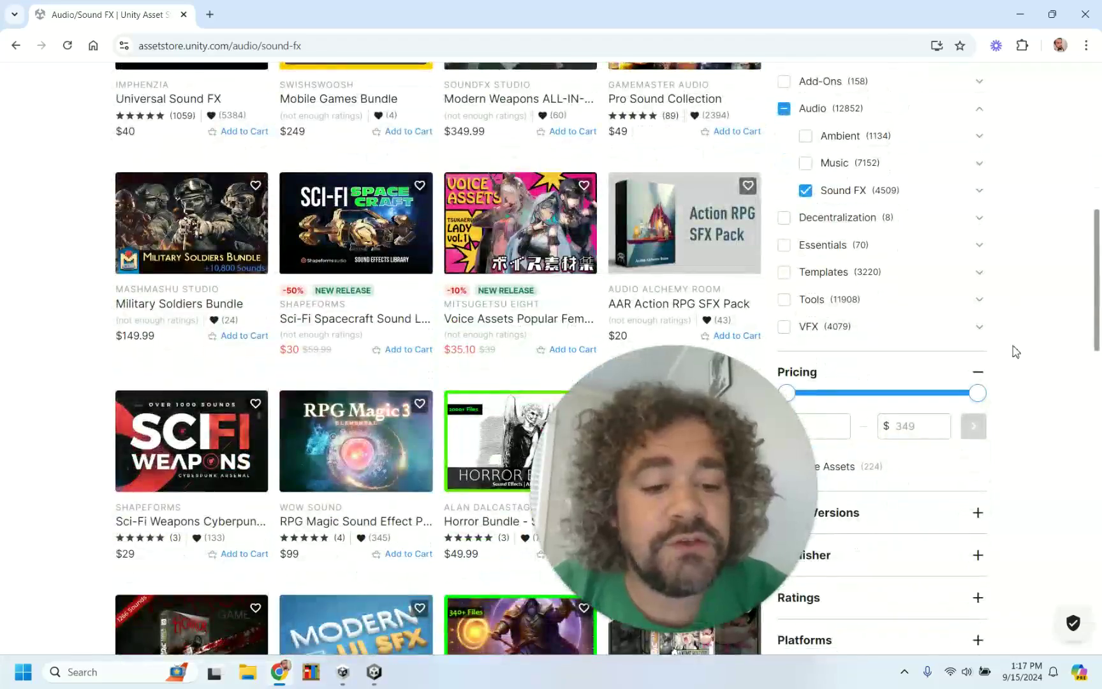
scroll(1020, 354, "down", 3)
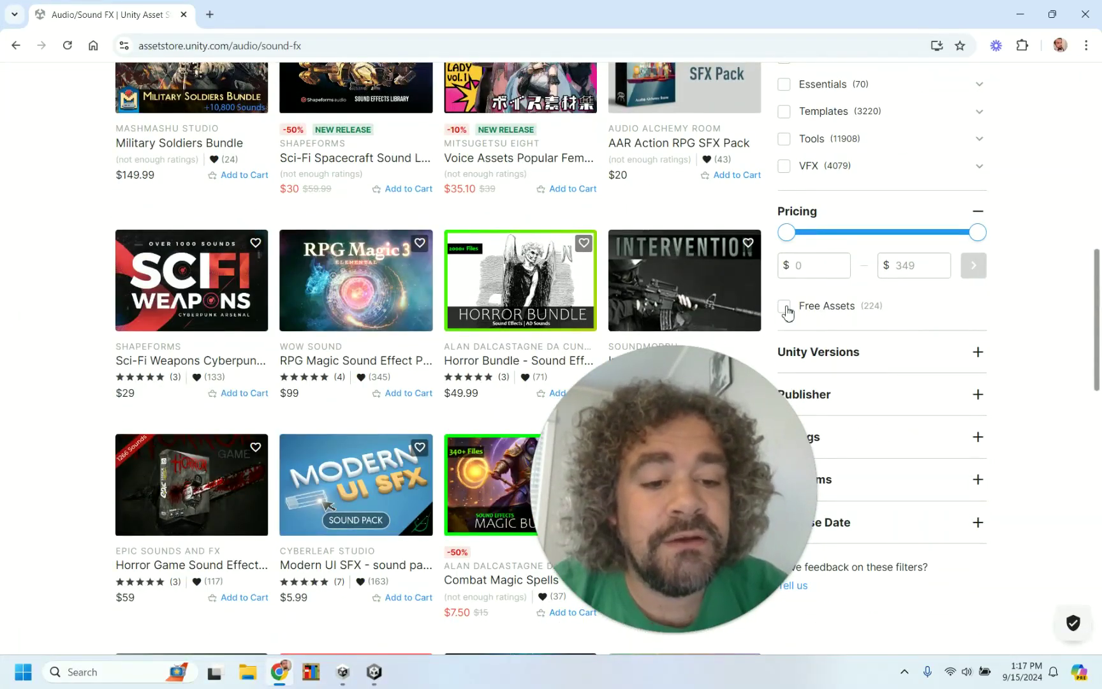
left_click(784, 309)
- Browse the free Sound FX packs and return to the Unity editor
scroll(88, 487, "down", 5)
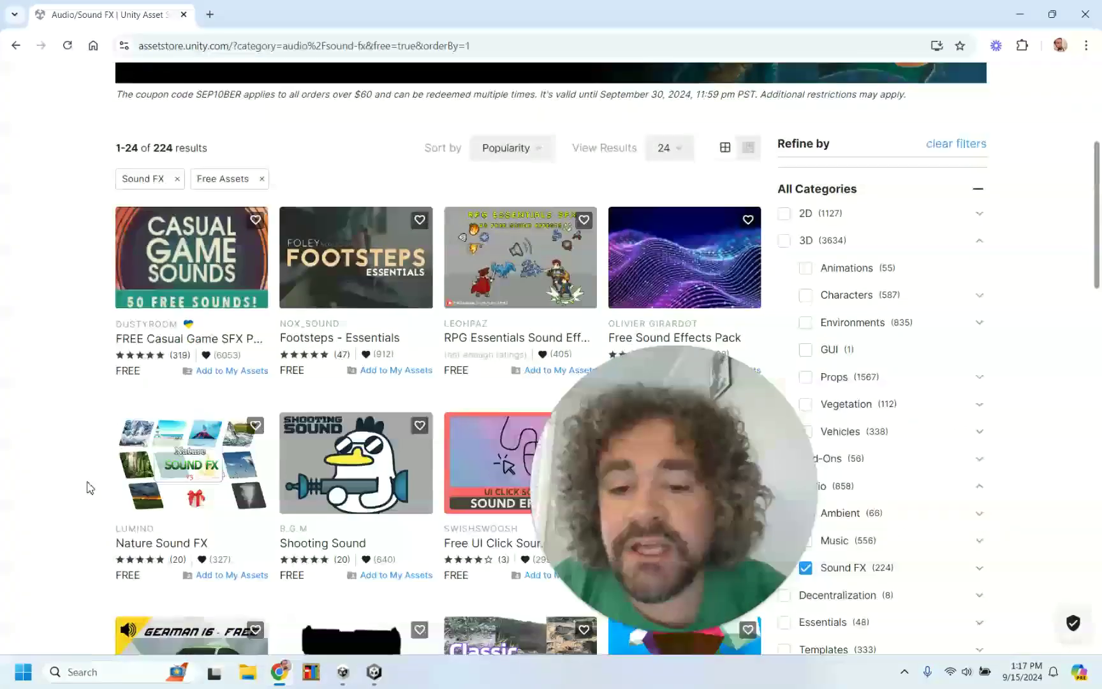
scroll(88, 487, "down", 2)
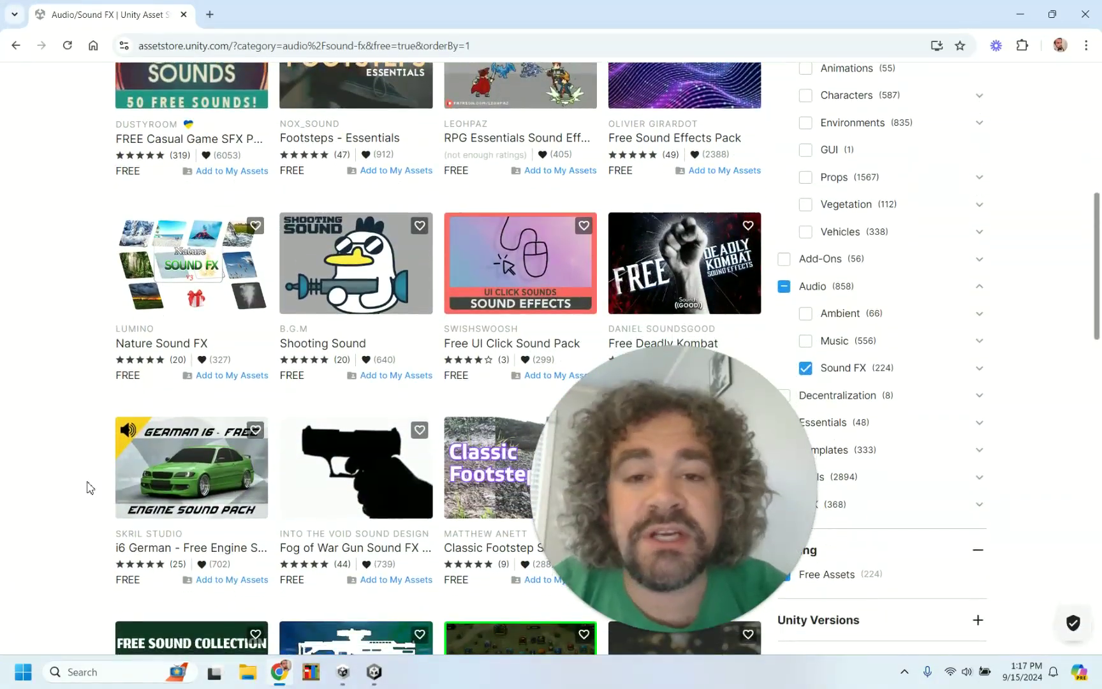
scroll(90, 488, "up", 7)
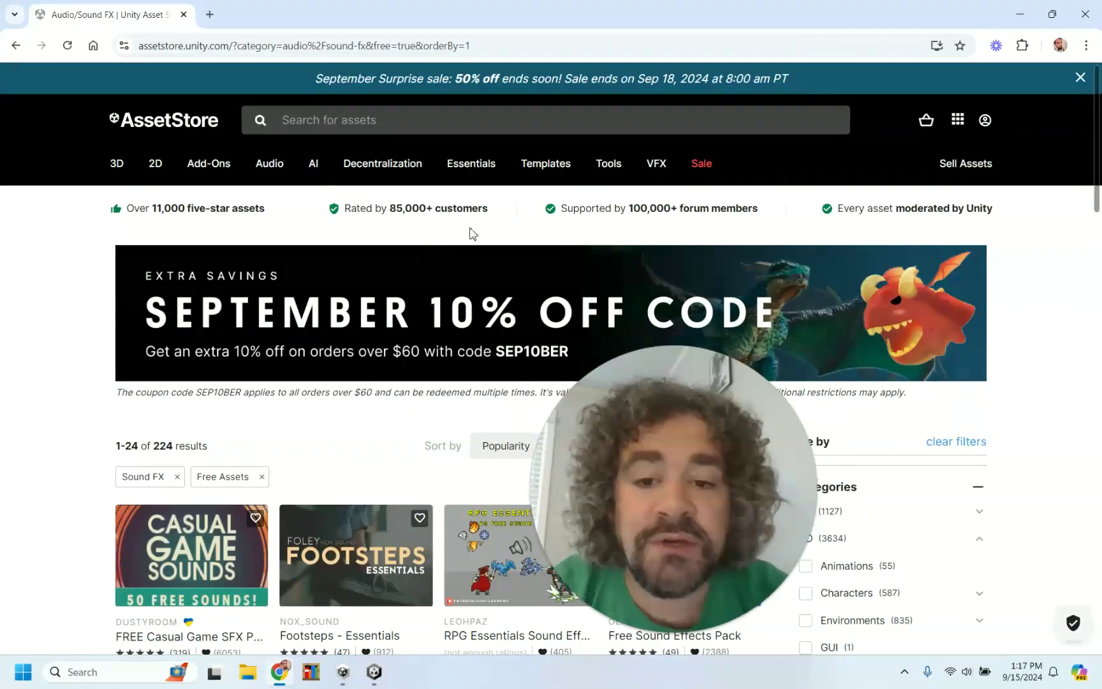
scroll(66, 484, "down", 10)
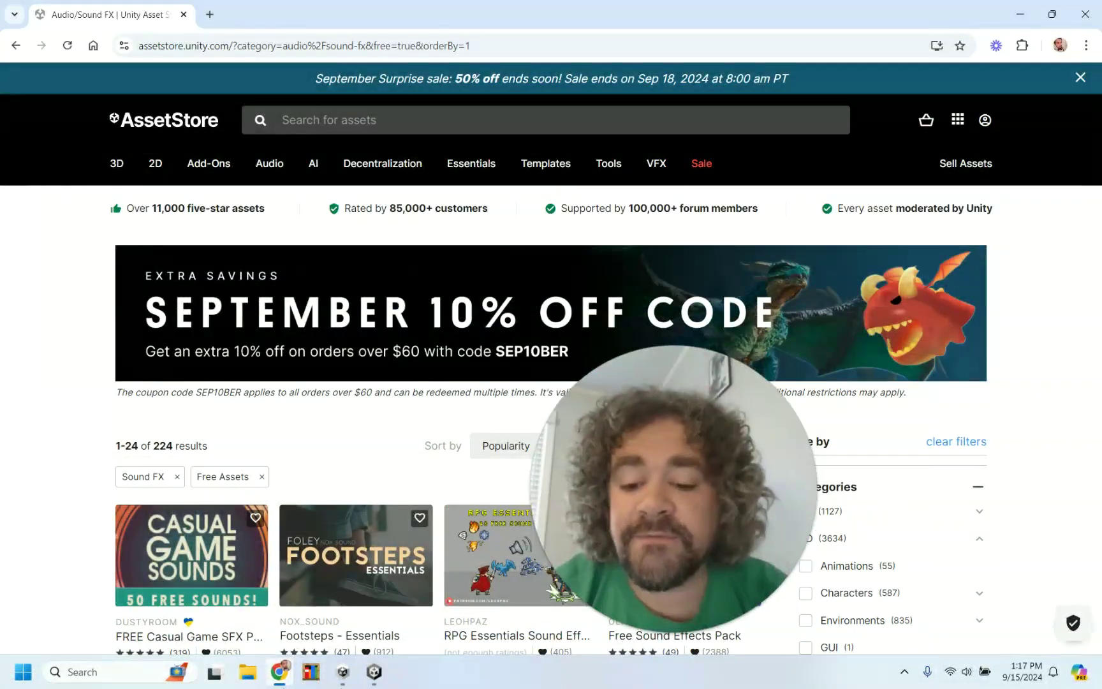
left_click(374, 672)
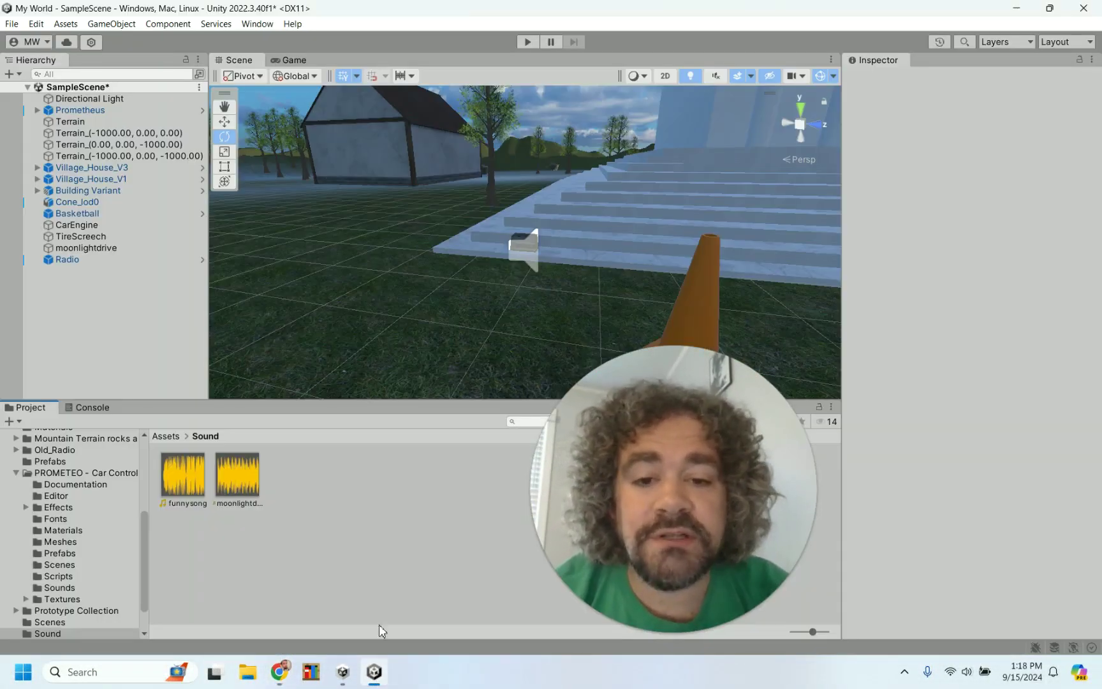